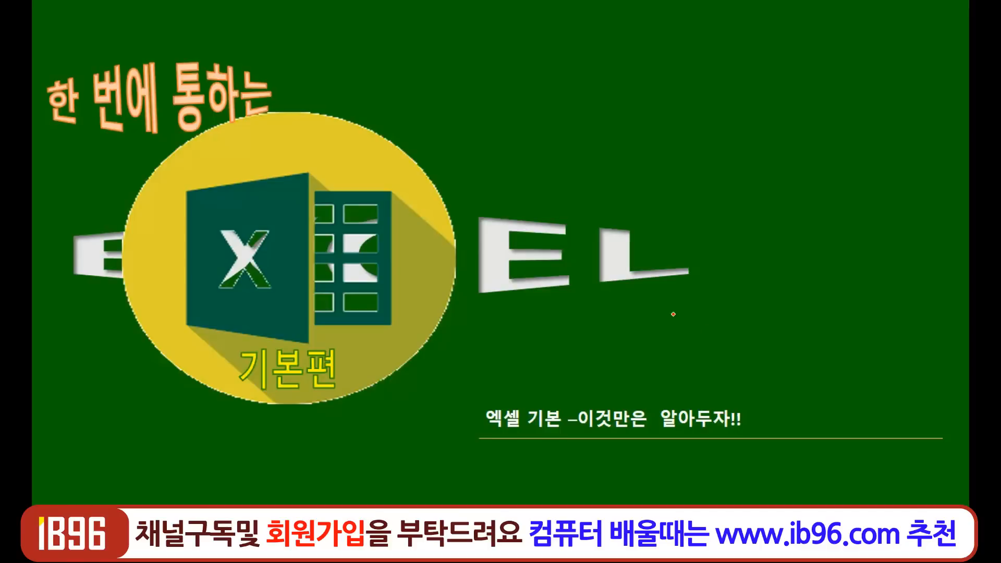
key("Right")
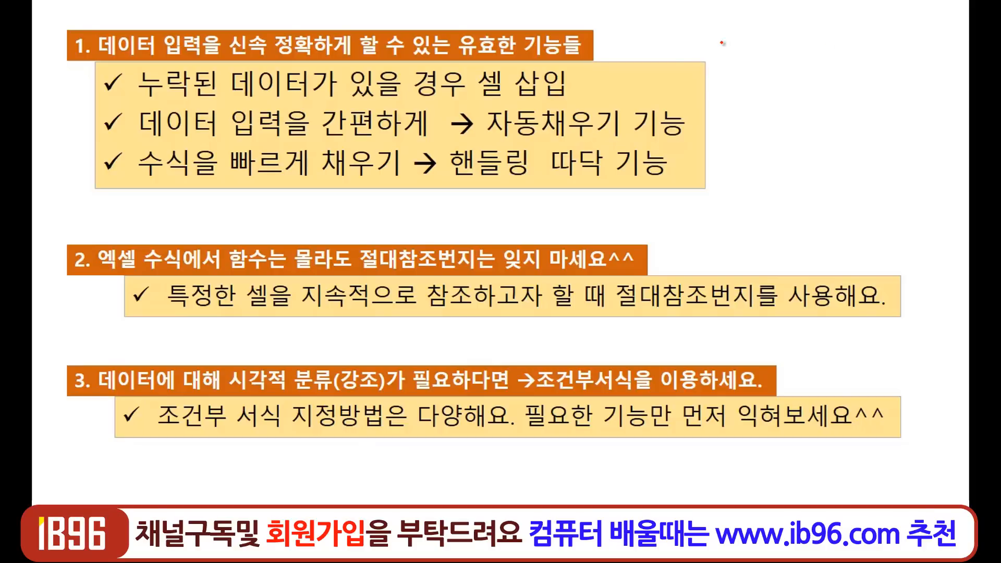
mouse_move(813, 78)
left_mouse_down()
mouse_move(772, 154)
mouse_move(806, 89)
left_mouse_up()
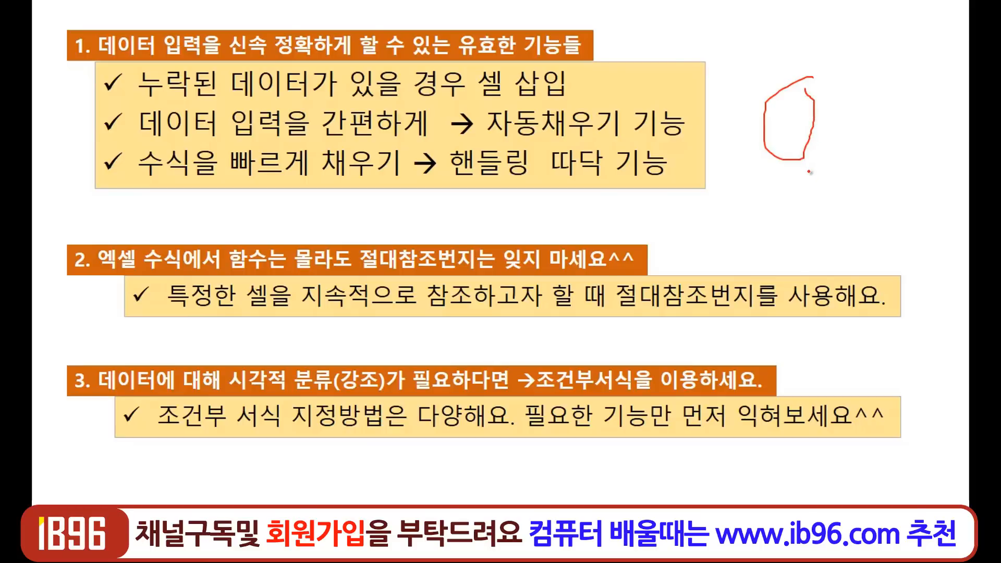
left_click_drag(759, 170, 812, 172)
mouse_move(816, 261)
left_mouse_down()
mouse_move(798, 188)
mouse_move(822, 193)
mouse_move(802, 177)
left_mouse_up()
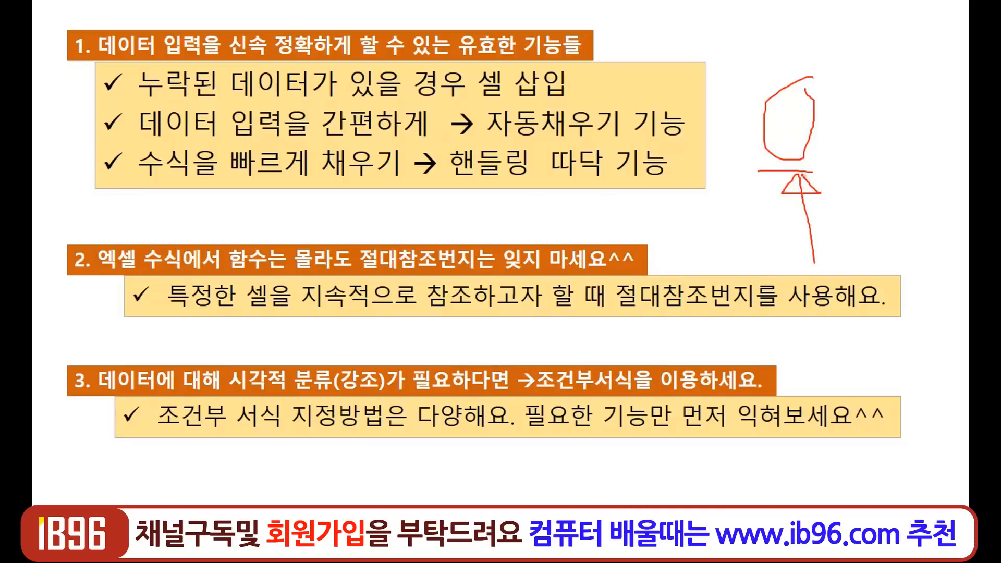
mouse_move(877, 257)
left_mouse_down()
mouse_move(826, 178)
mouse_move(810, 186)
mouse_move(824, 155)
left_mouse_up()
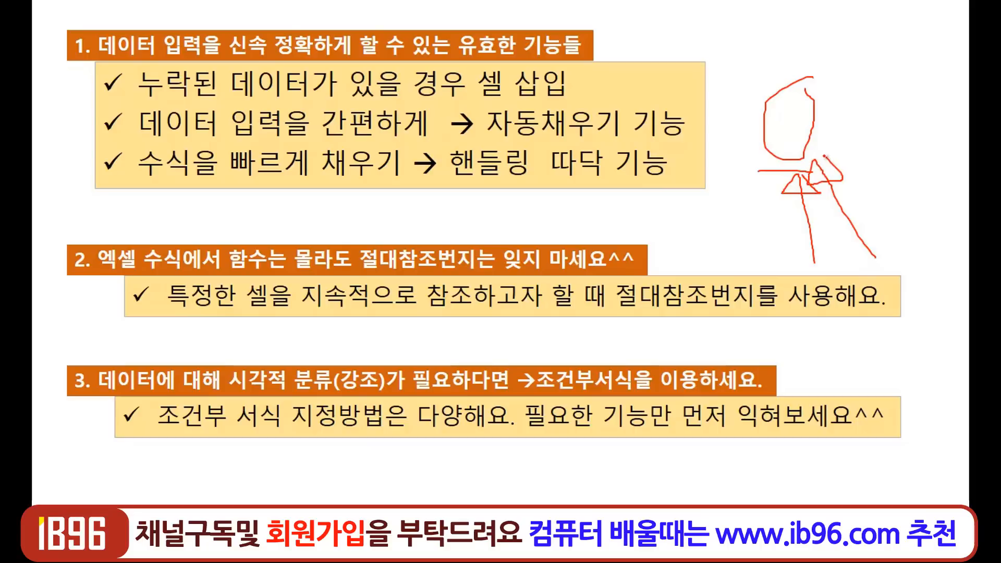
left_click_drag(906, 199, 820, 146)
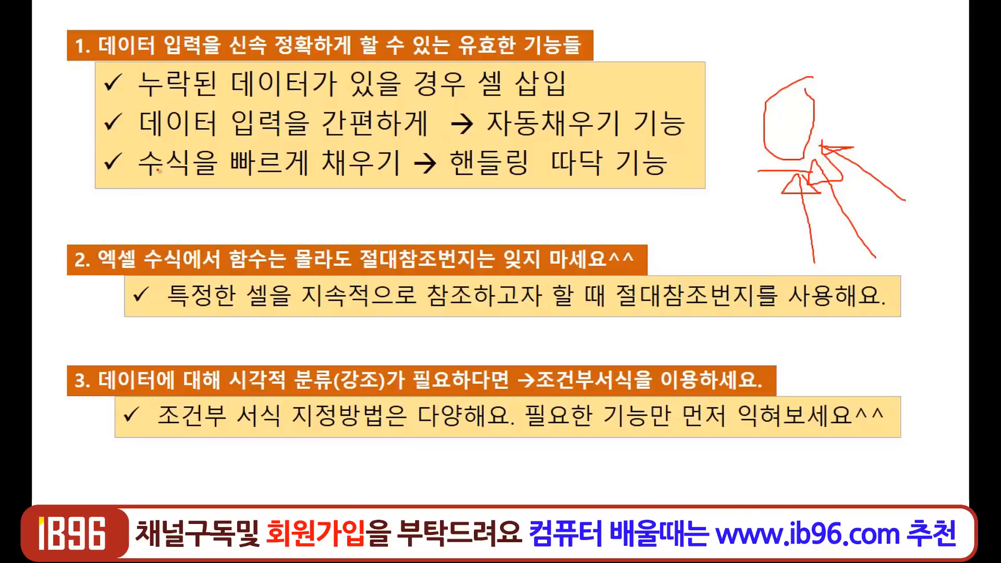
Step: Switch from the slide show to the EX_B1.xlsx workbook in Excel and enlarge the sheet view to 115%
right_click(470, 195)
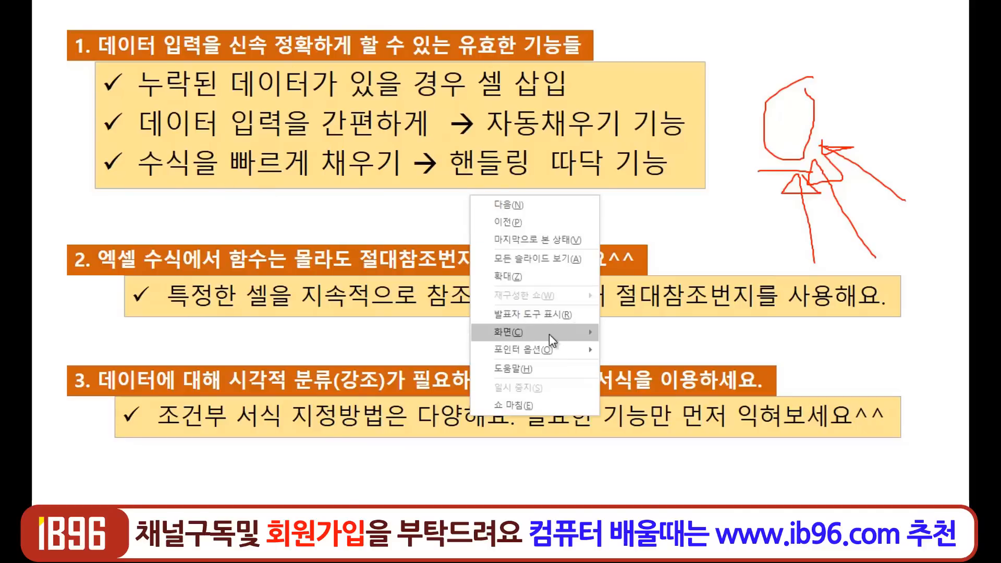
mouse_move(546, 334)
left_click(681, 396)
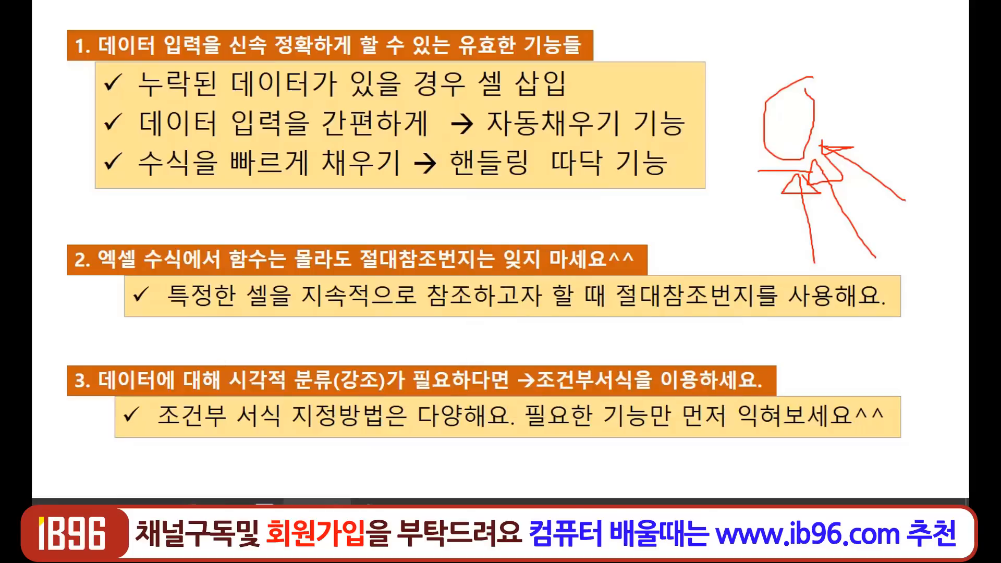
left_click(231, 512)
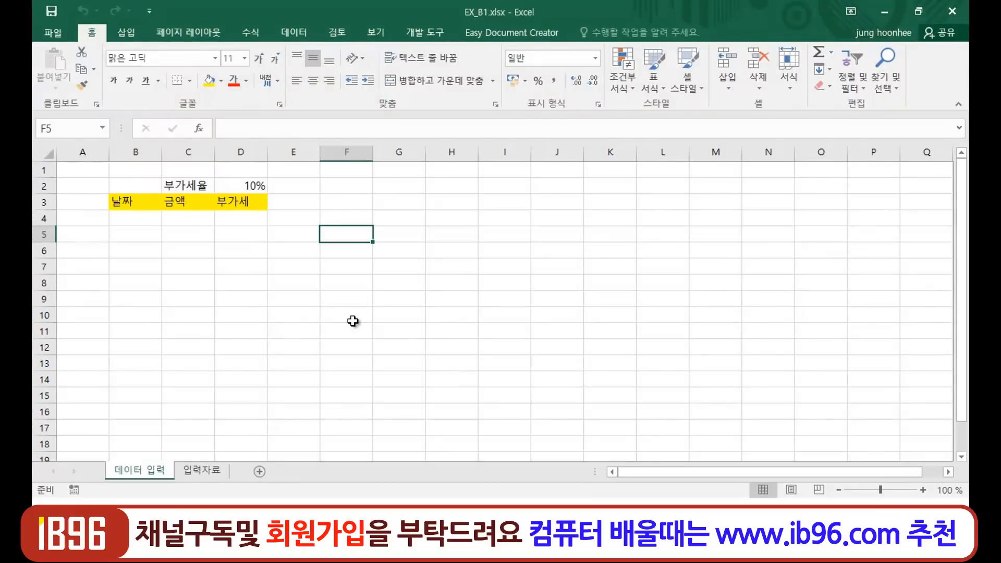
scroll(376, 314, "up", 1)
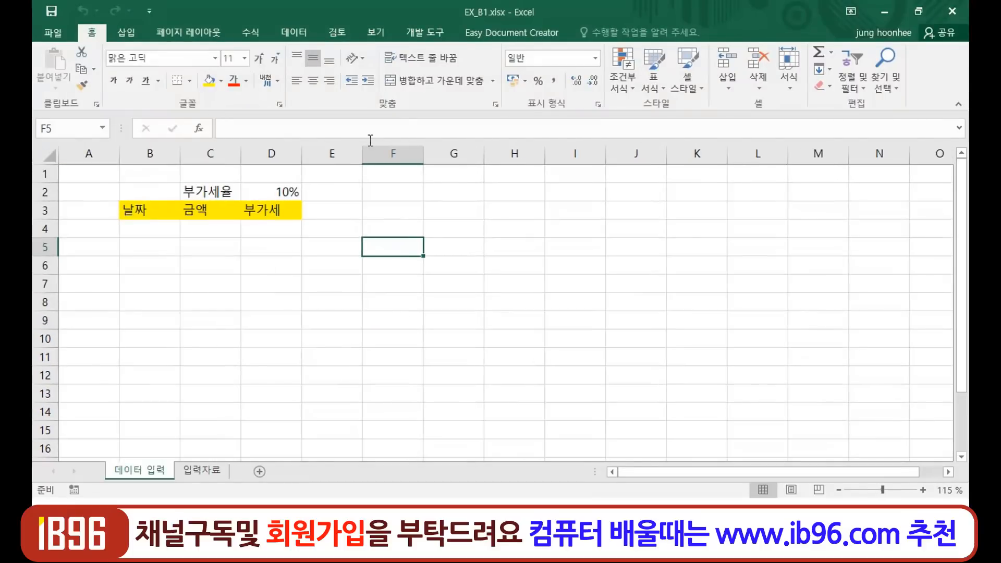
left_click(150, 214)
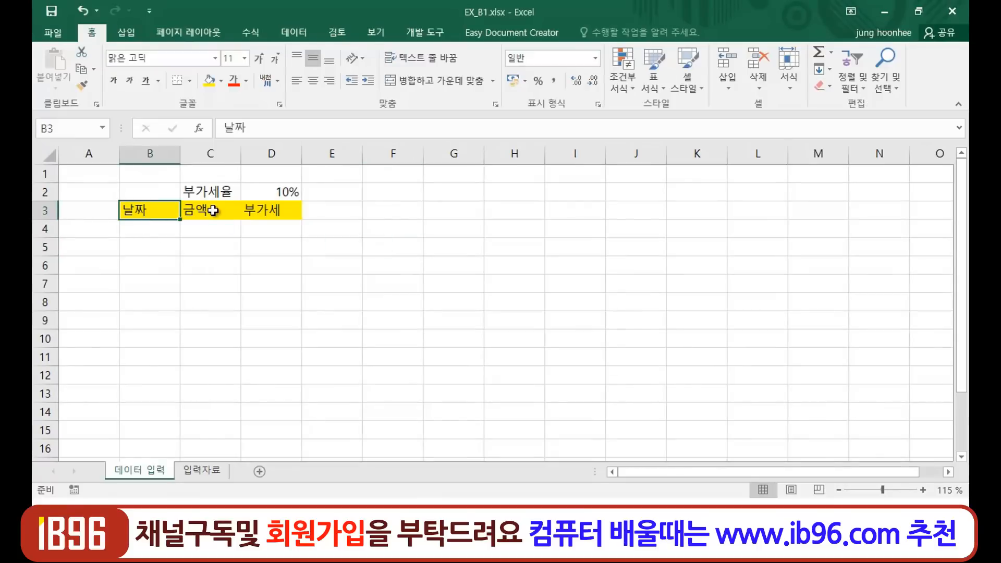
left_click(231, 213)
left_click(288, 210)
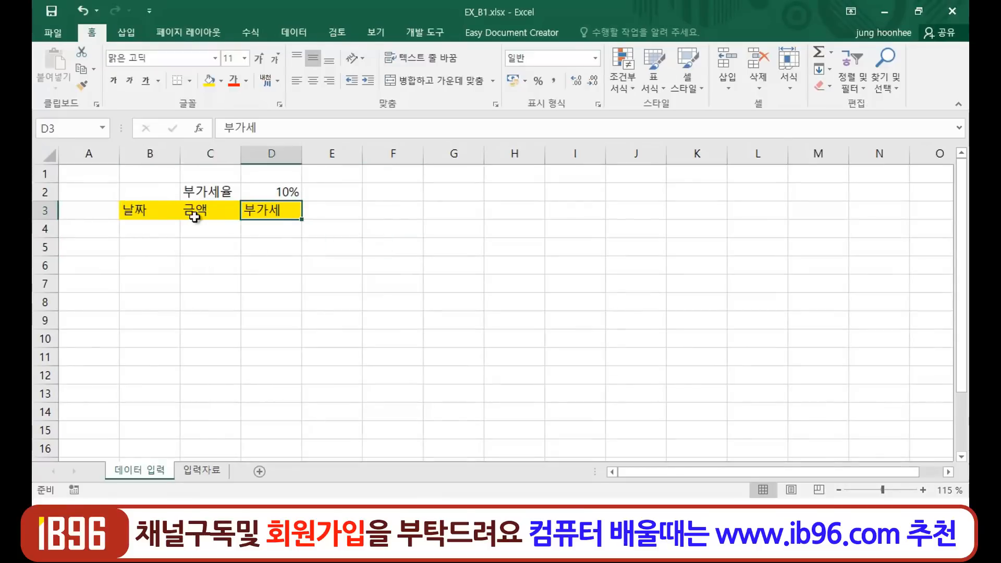
left_click(143, 230)
left_click(144, 279)
left_click(149, 352)
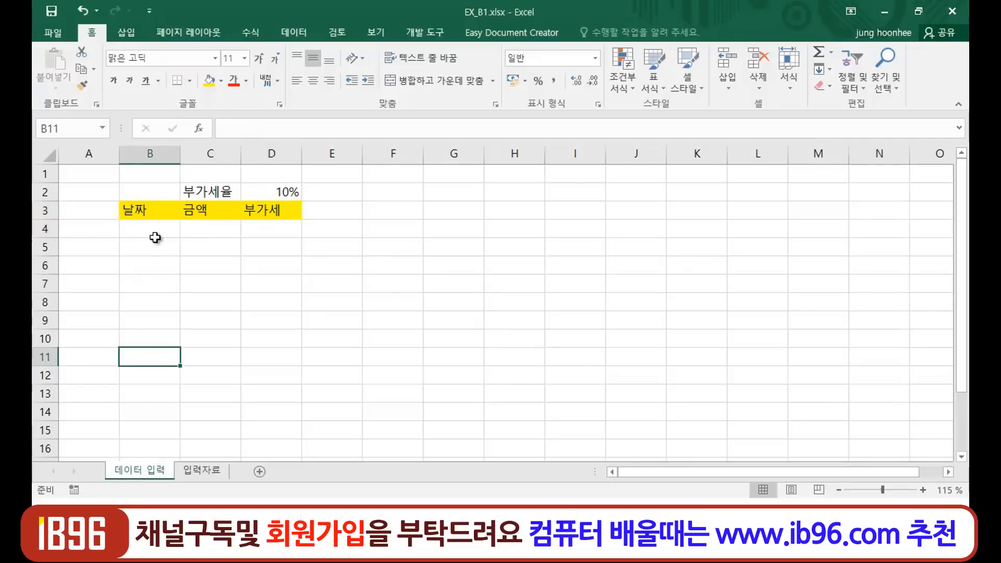
Step: Enter the date 2019-05-13 in cell B4 under the 날짜 header
left_click(152, 230)
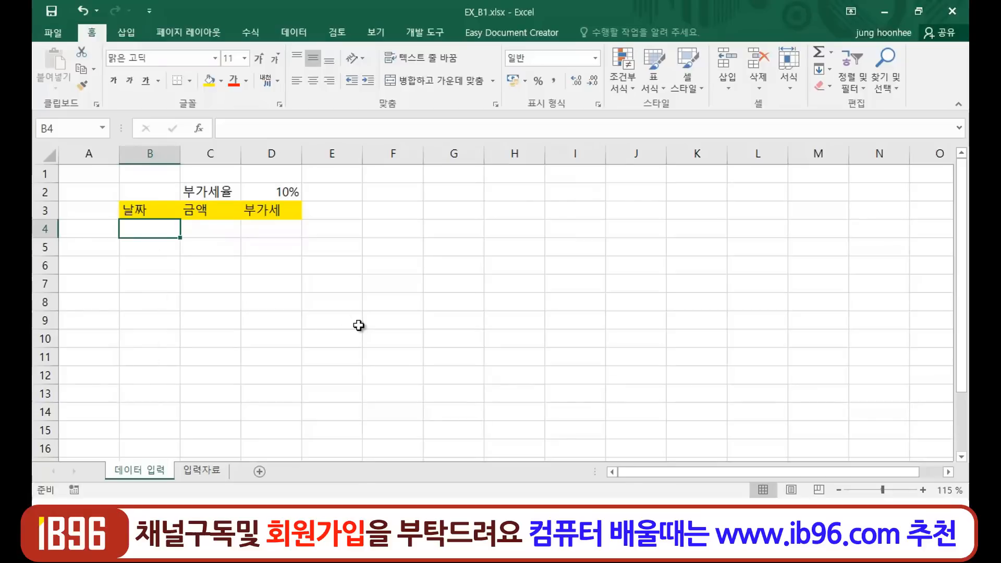
type("2019")
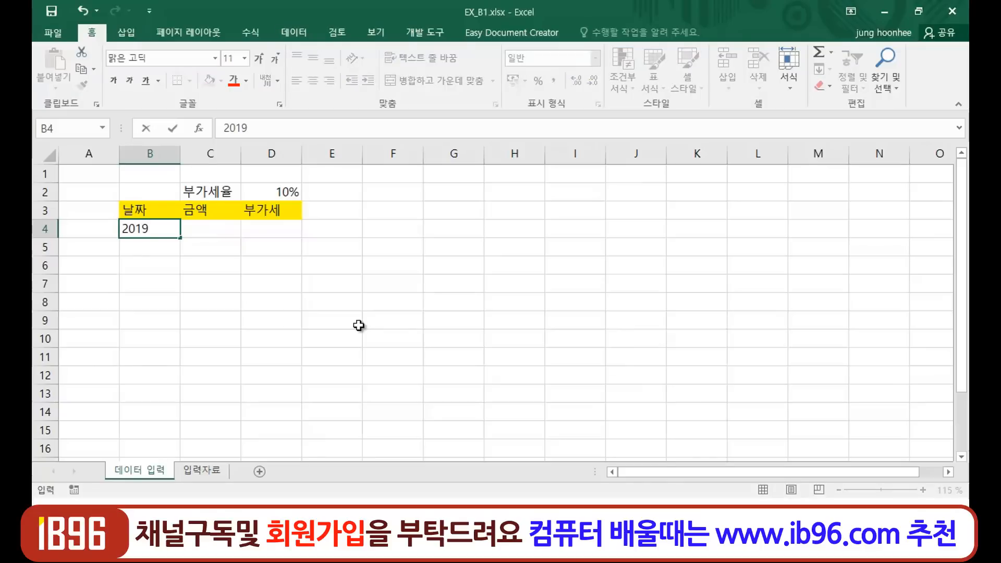
type("-")
type("05-12")
key("BackSpace")
type("3")
key("Return")
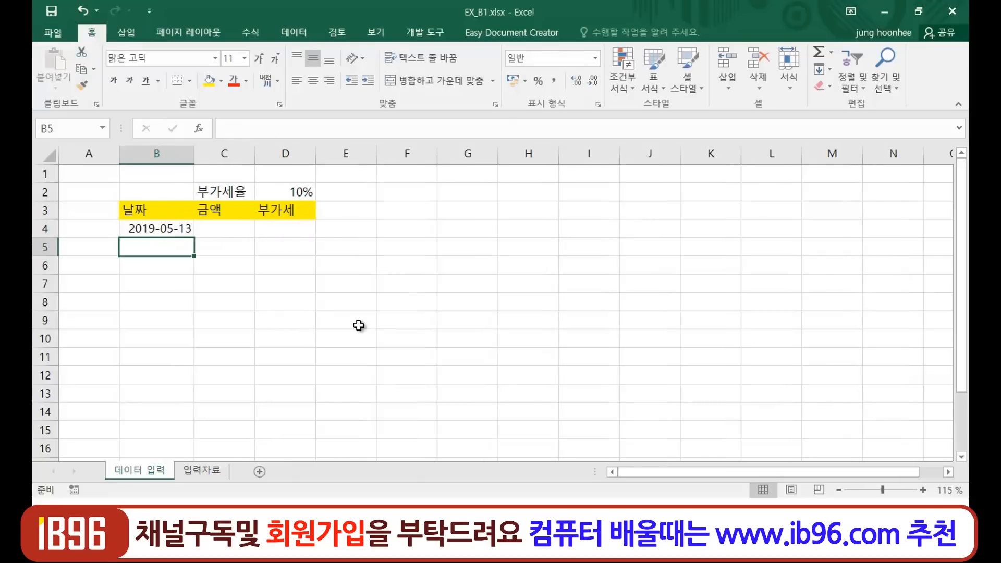
left_click(178, 231)
left_click(167, 247)
left_click(172, 263)
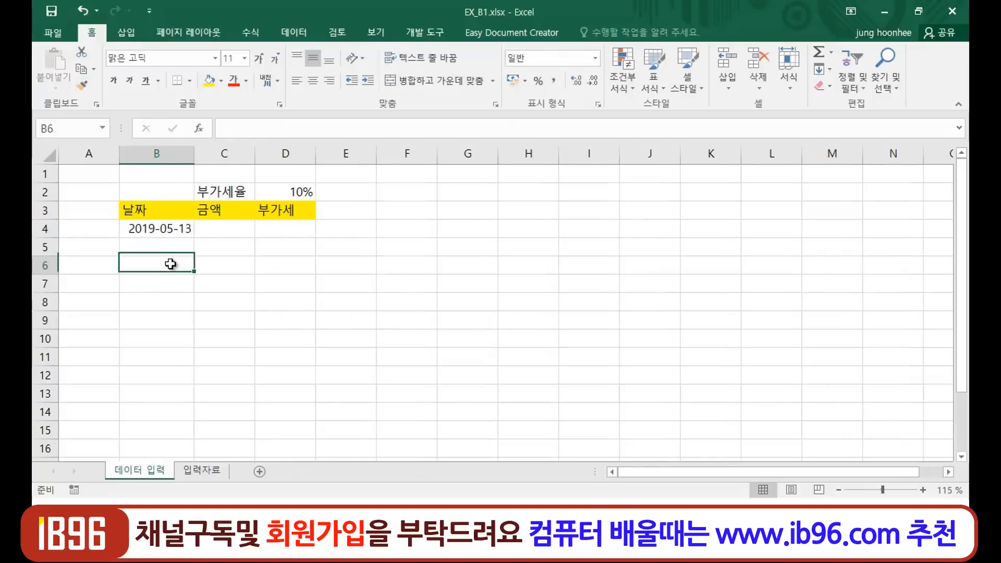
left_click(175, 284)
left_click(173, 301)
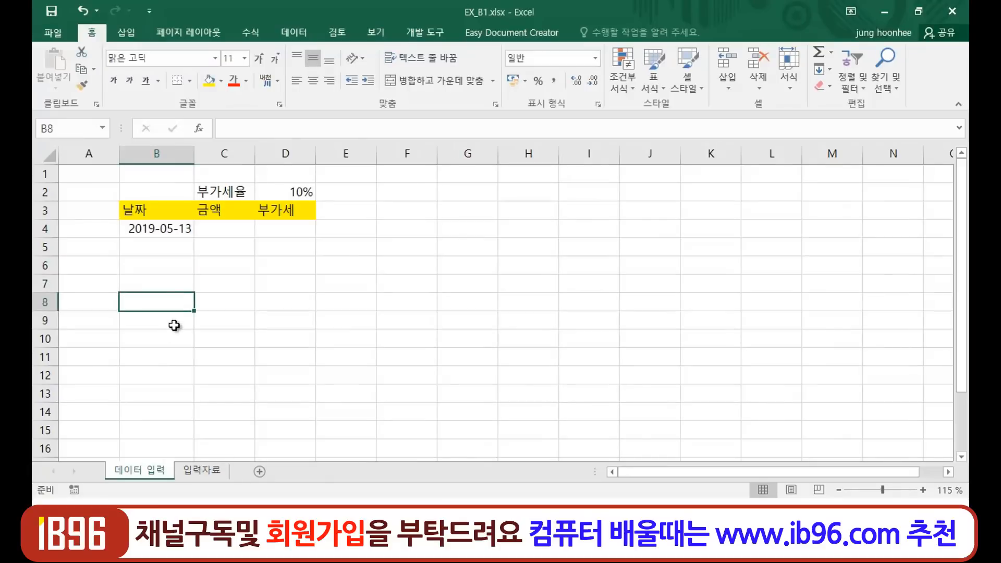
left_click(174, 324)
left_click(174, 357)
left_click(173, 387)
left_click(170, 430)
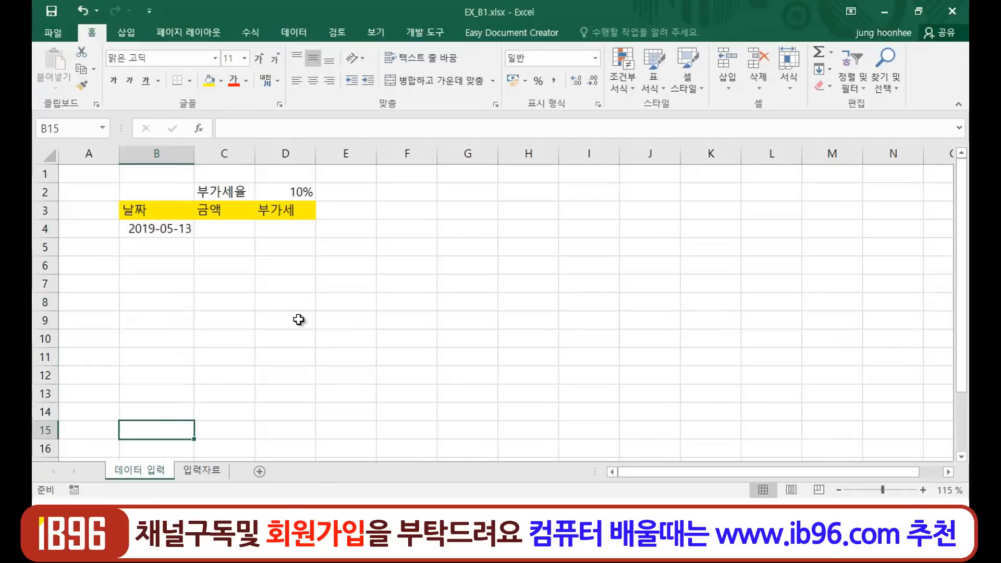
left_click(298, 320)
left_click(178, 229)
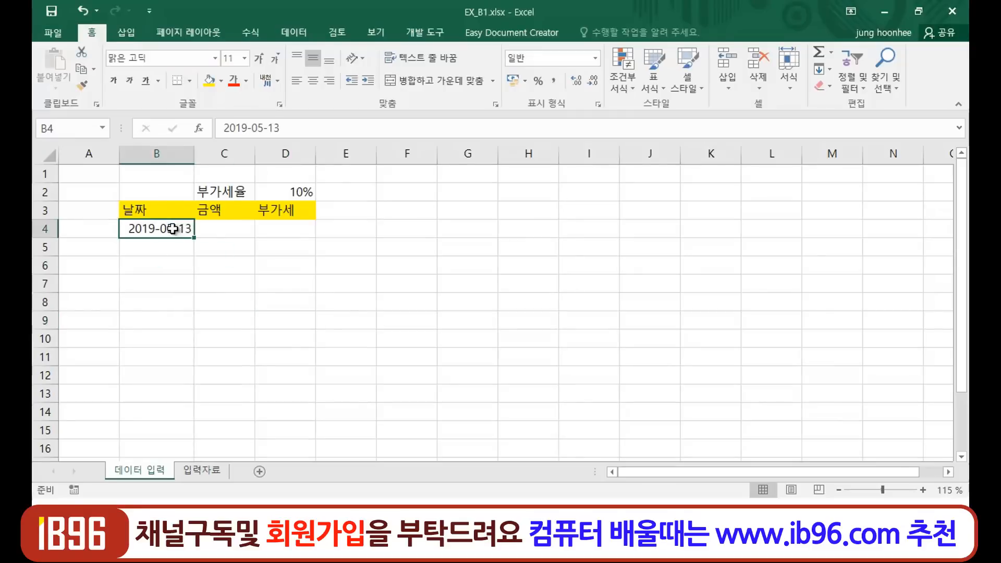
left_click(155, 247)
left_click(153, 263)
left_click(149, 283)
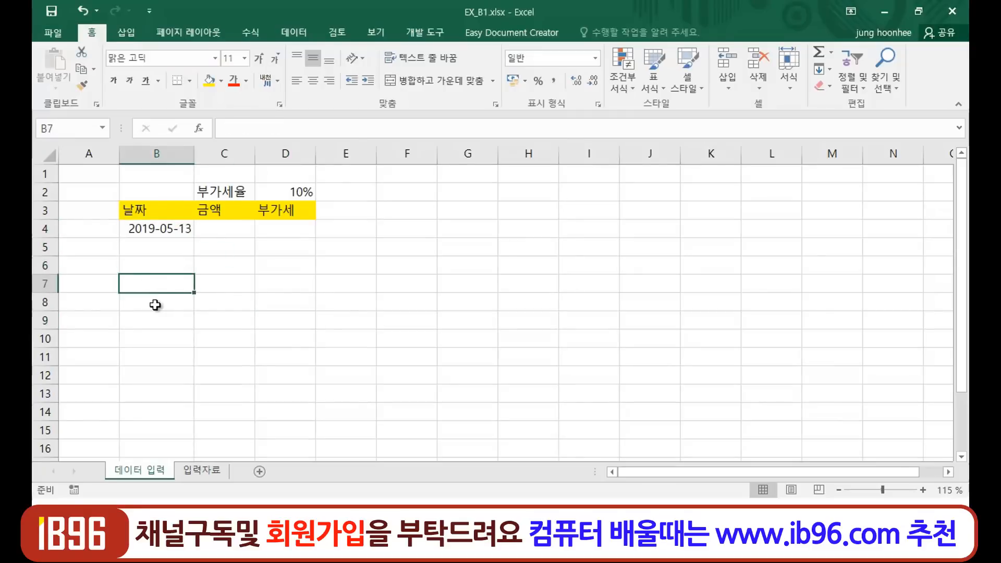
left_click(155, 304)
left_click(158, 340)
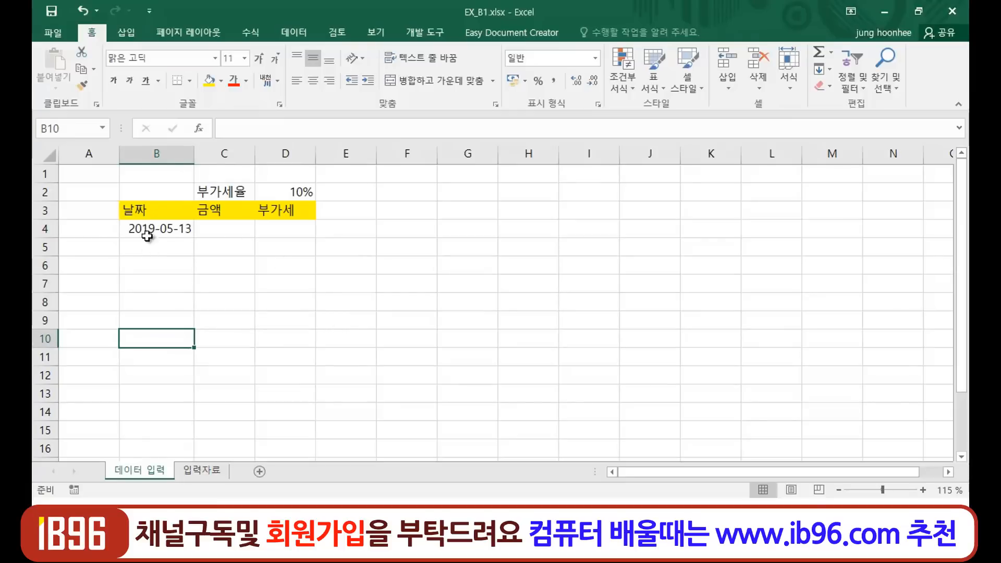
Step: Auto-fill the date series from B4 down to B13, ending at 2019-05-22
left_click(165, 228)
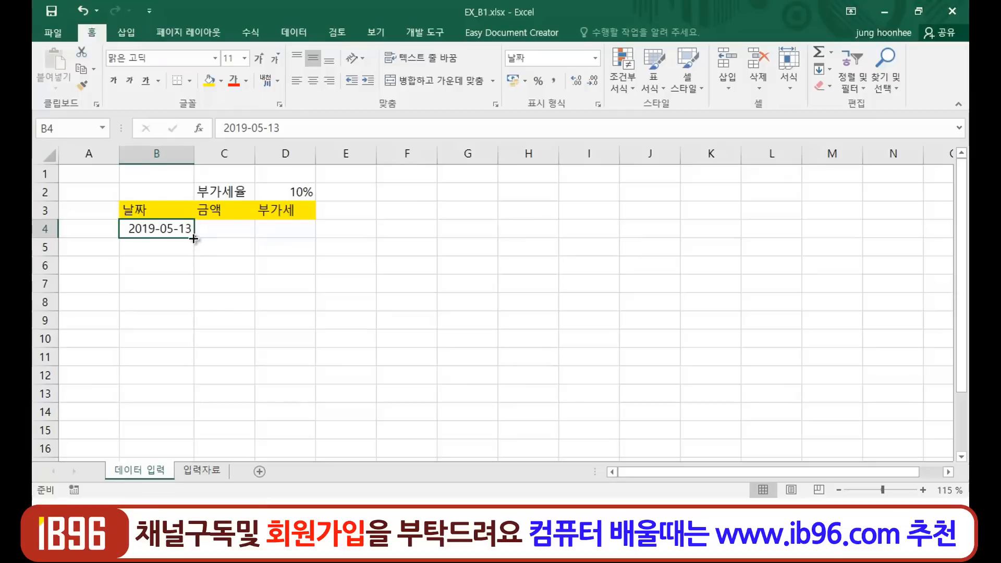
left_click_drag(194, 238, 194, 239)
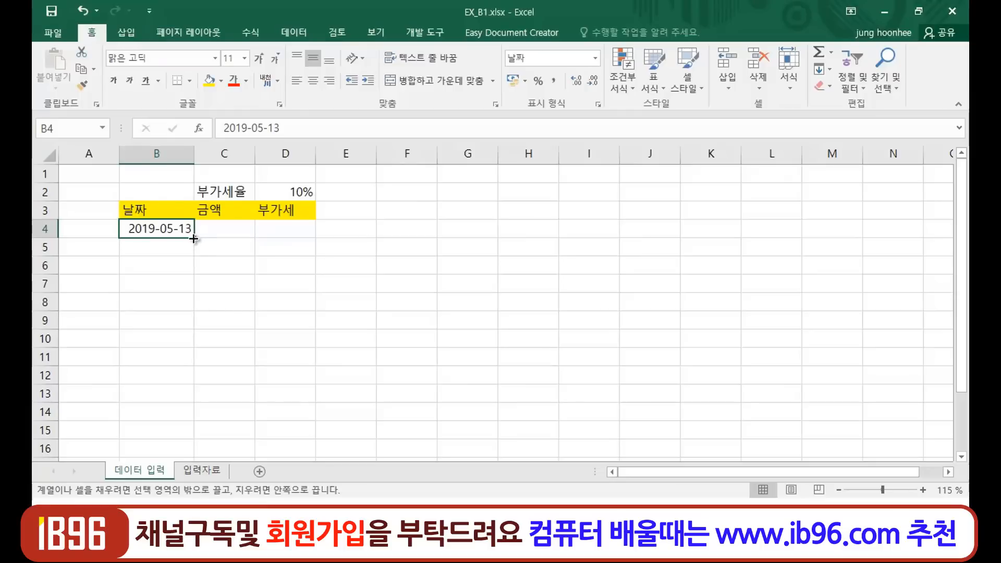
left_click_drag(193, 239, 194, 349)
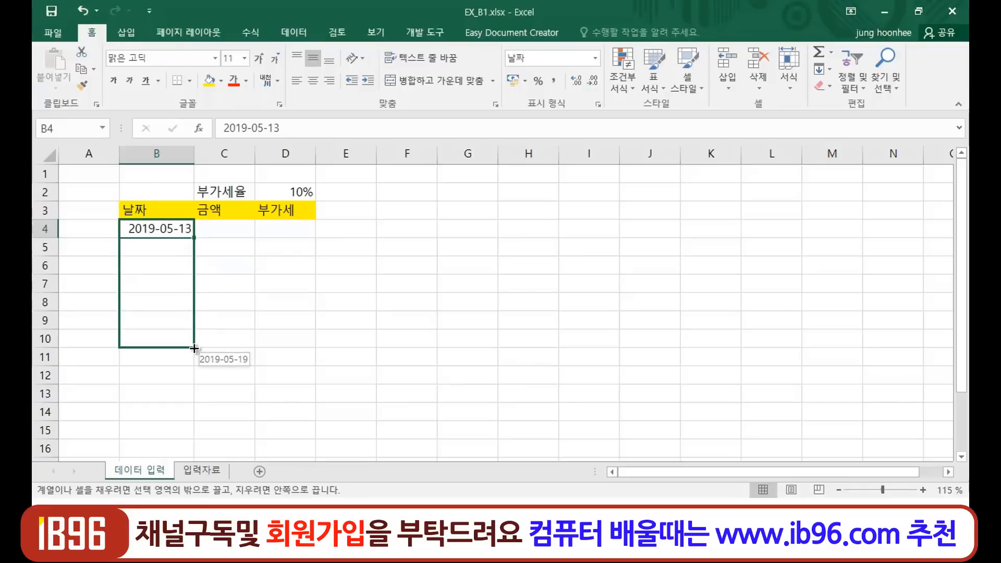
left_click_drag(194, 348, 187, 399)
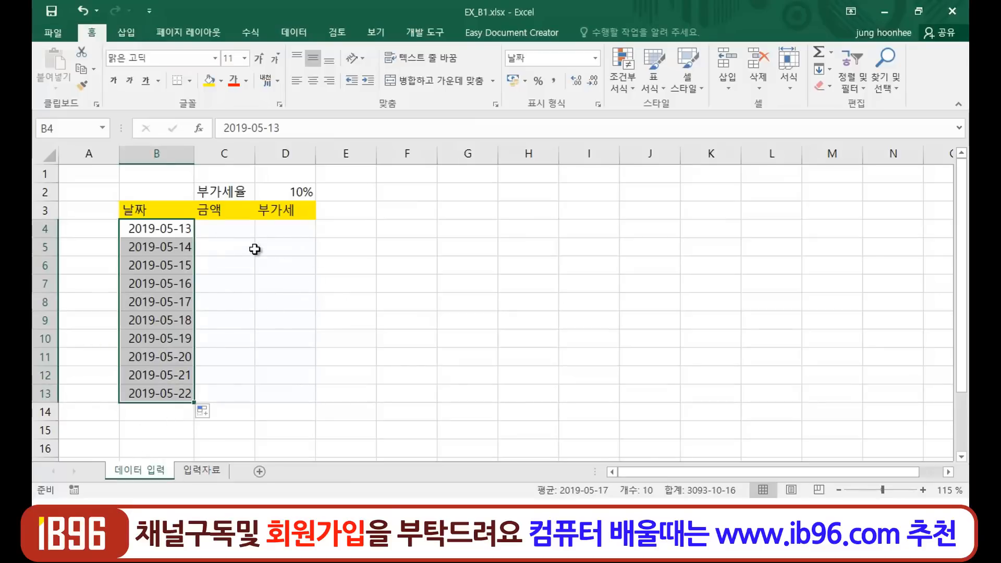
left_click(222, 399)
left_click(297, 303)
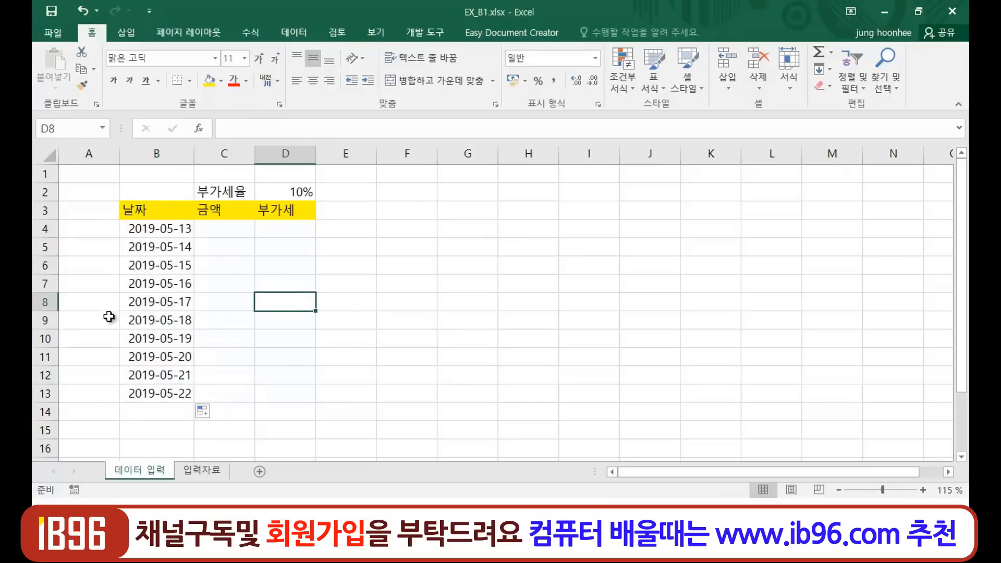
left_click(221, 227)
left_click(211, 248)
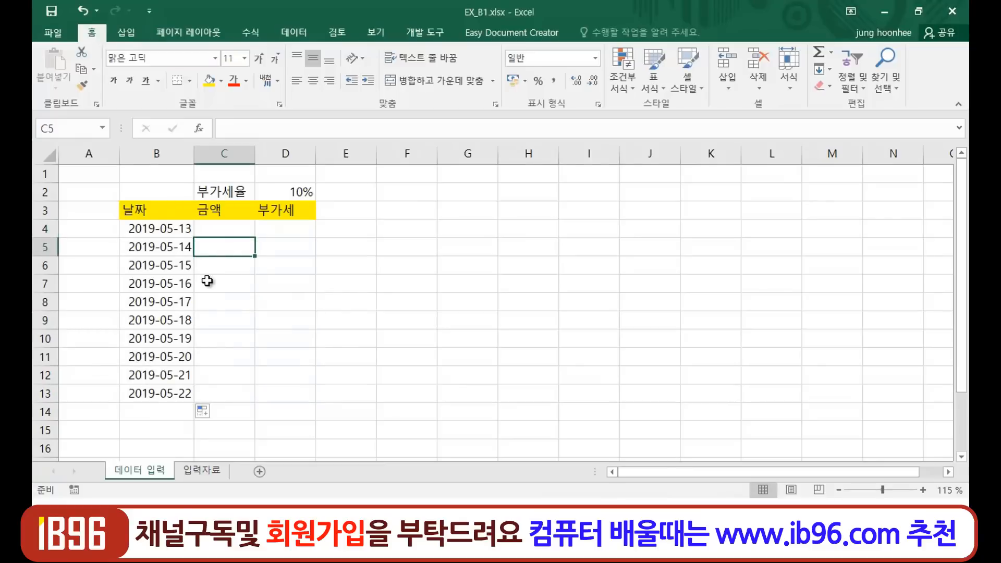
left_click(208, 269)
left_click(211, 318)
left_click(220, 393)
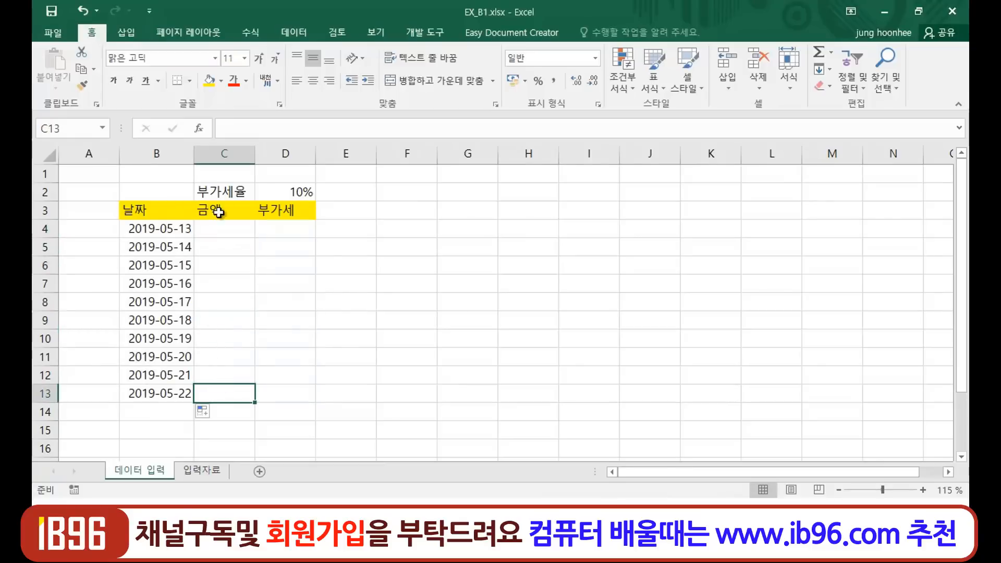
Step: Enter the amounts 2145000 in C4 and 3500000 in C5 under the 금액 header
left_click(220, 229)
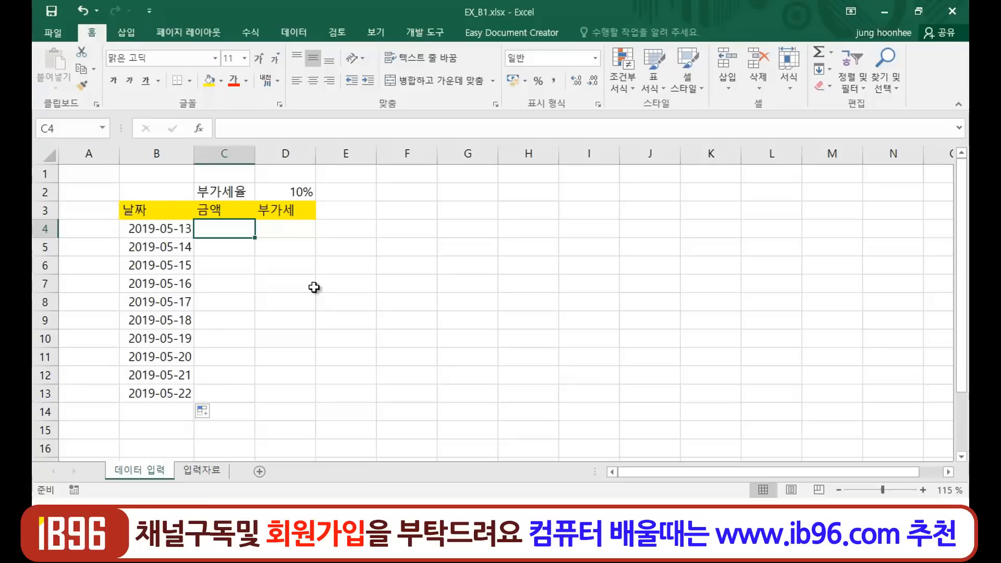
type("2145000")
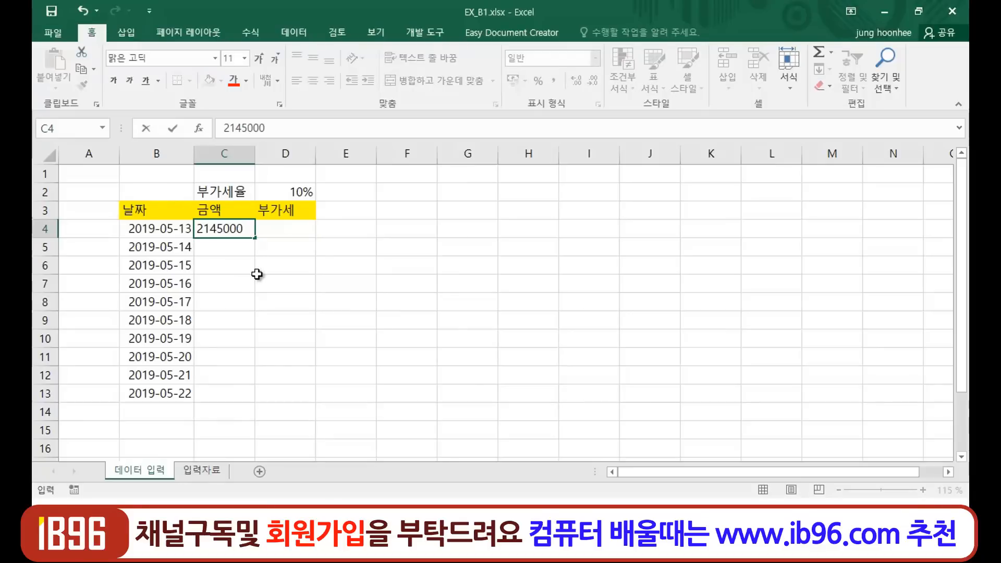
key("Return")
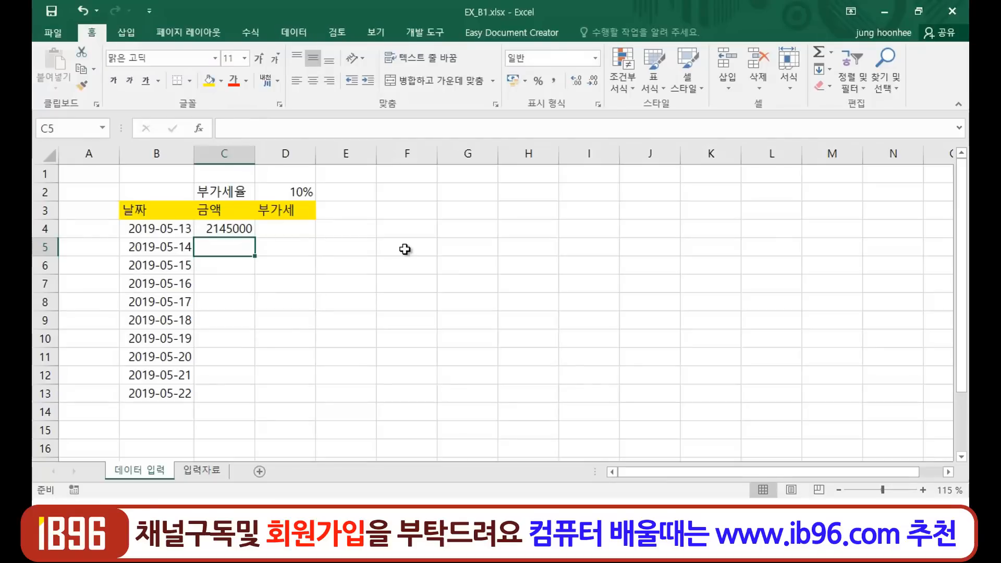
type("3500000")
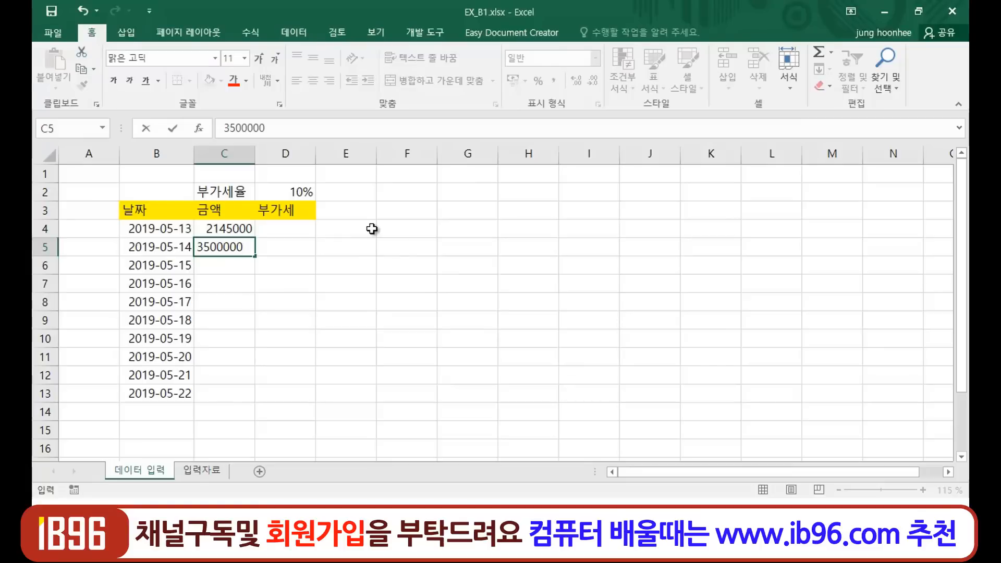
left_click(282, 286)
Step: Clear the two trial amounts from cells C4 and C5
left_click_drag(234, 230, 233, 246)
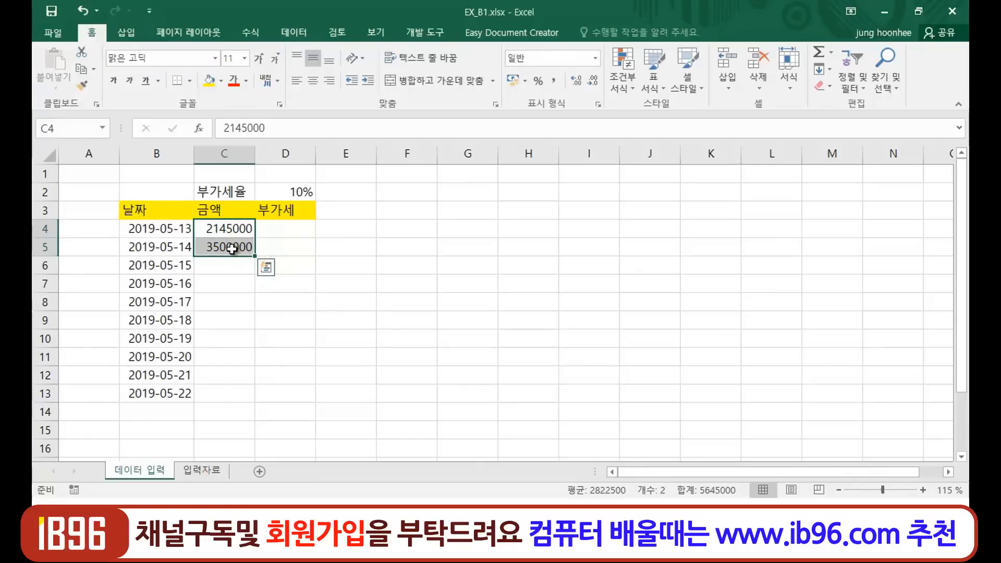
key("Delete")
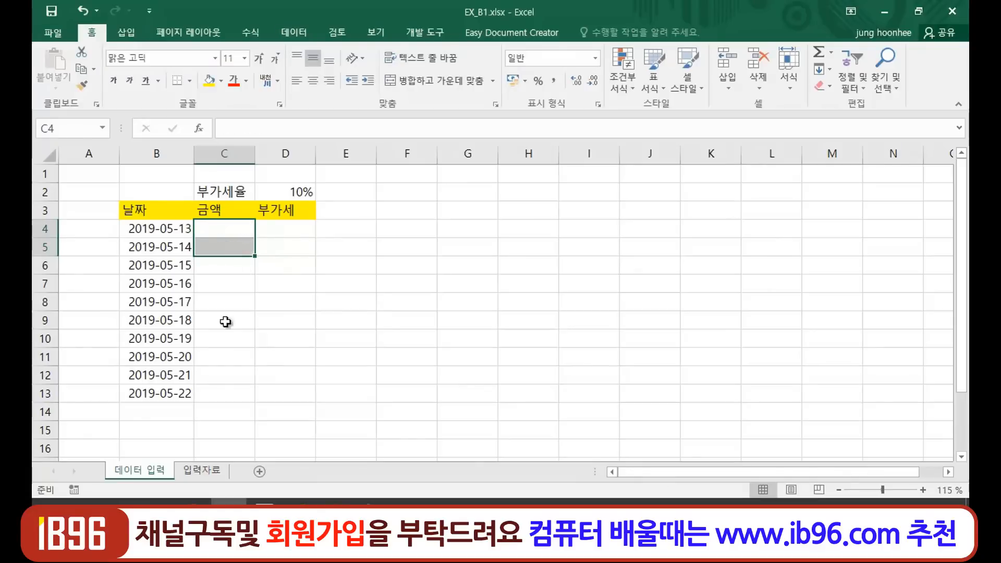
left_click(241, 232)
left_click(224, 249)
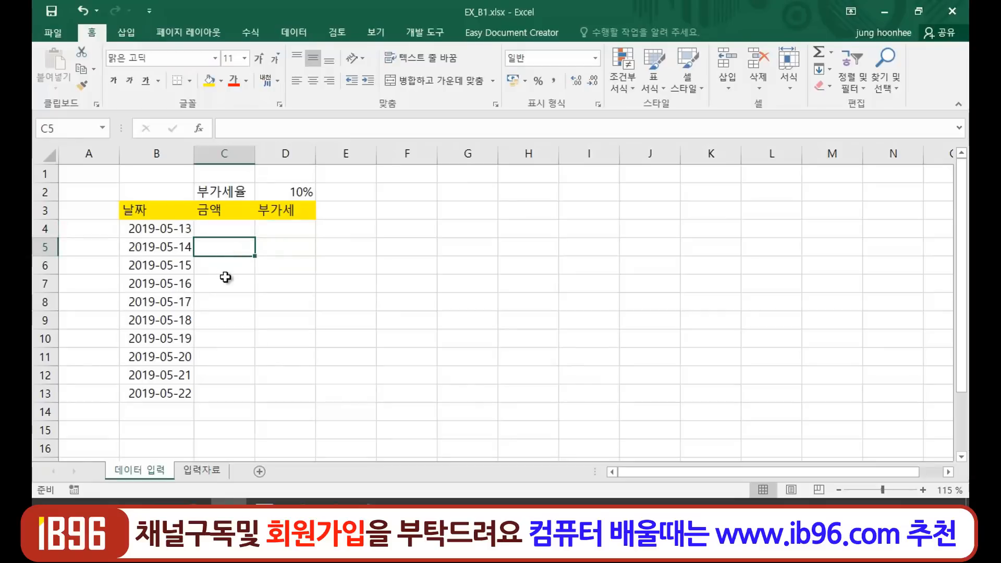
Step: Enter the multiplier 10000 in the empty cell G2 beside the table
left_click(224, 277)
left_click(224, 228)
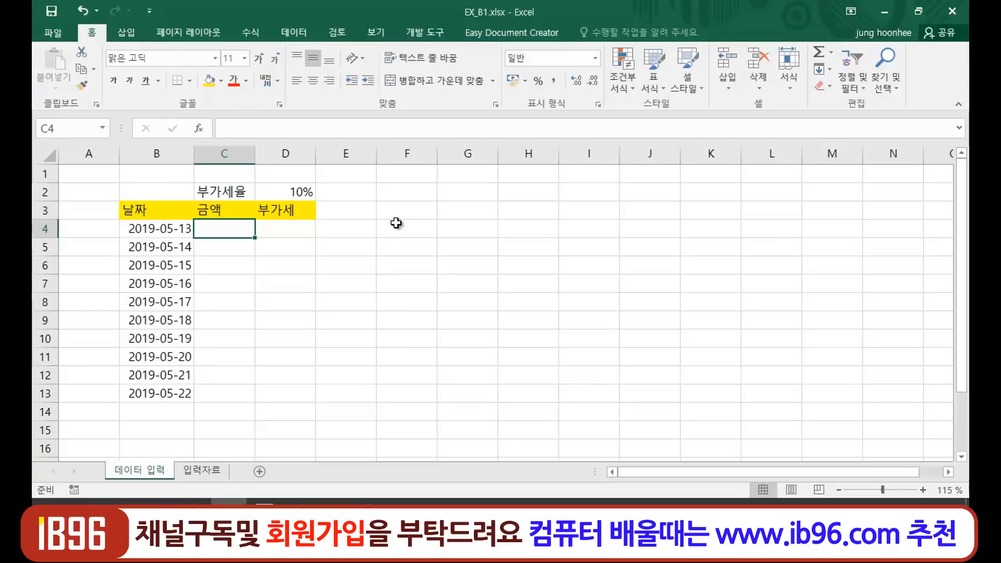
left_click(473, 179)
left_click(479, 230)
left_click(468, 192)
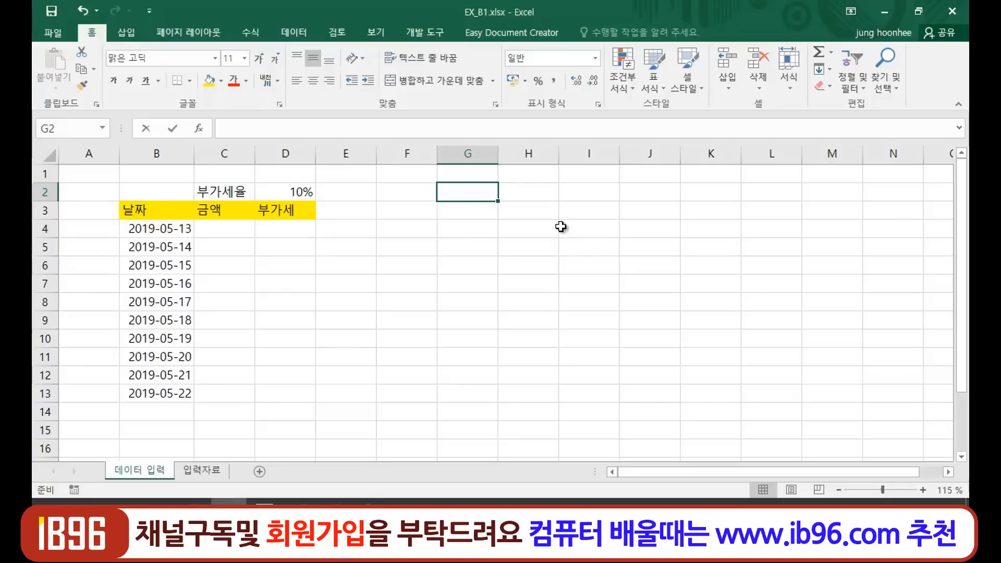
type("10000")
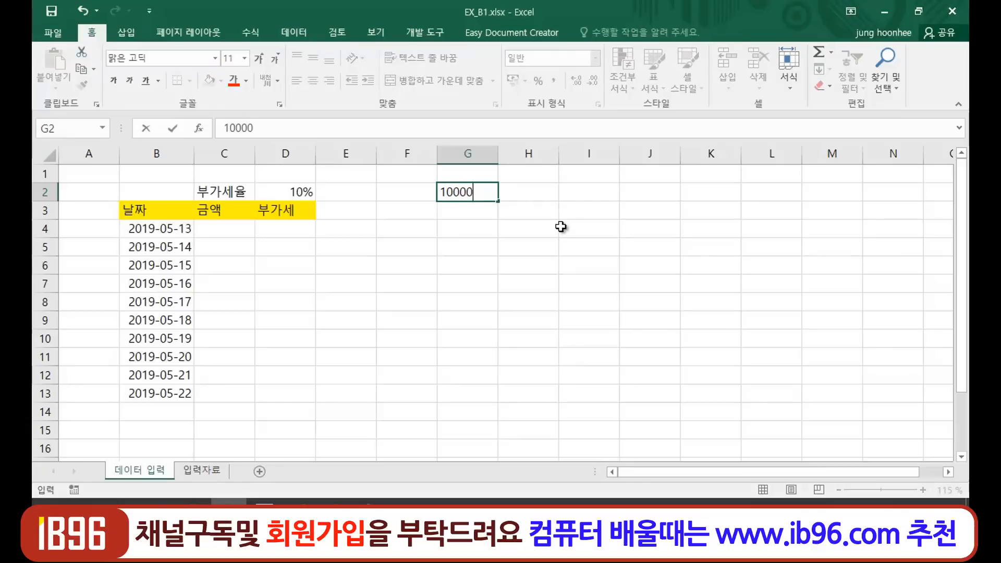
key("Return")
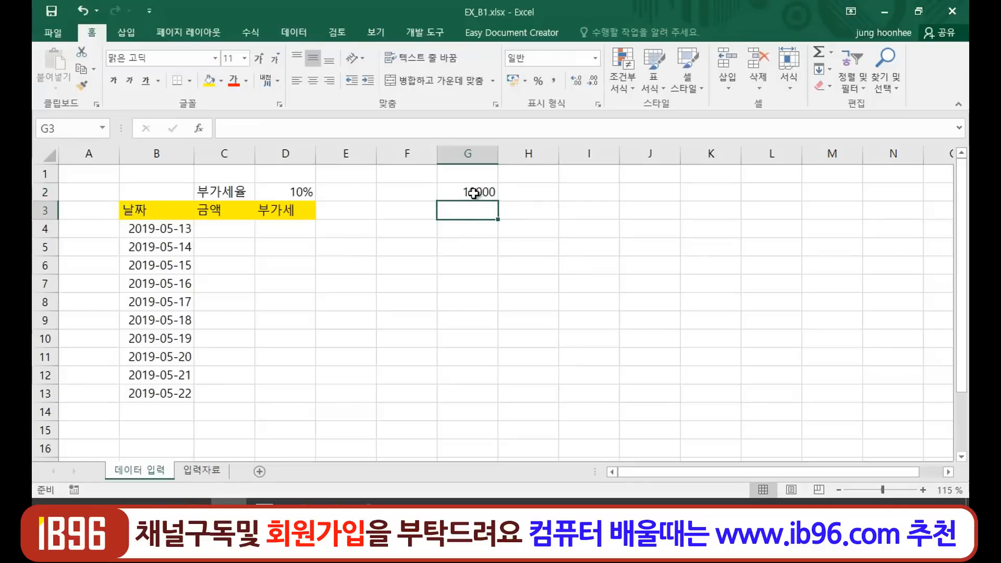
left_click(460, 248)
Step: Enter the first amount in units of ten thousand, 211.4, in cell C4 under the 금액 header
left_click(217, 232)
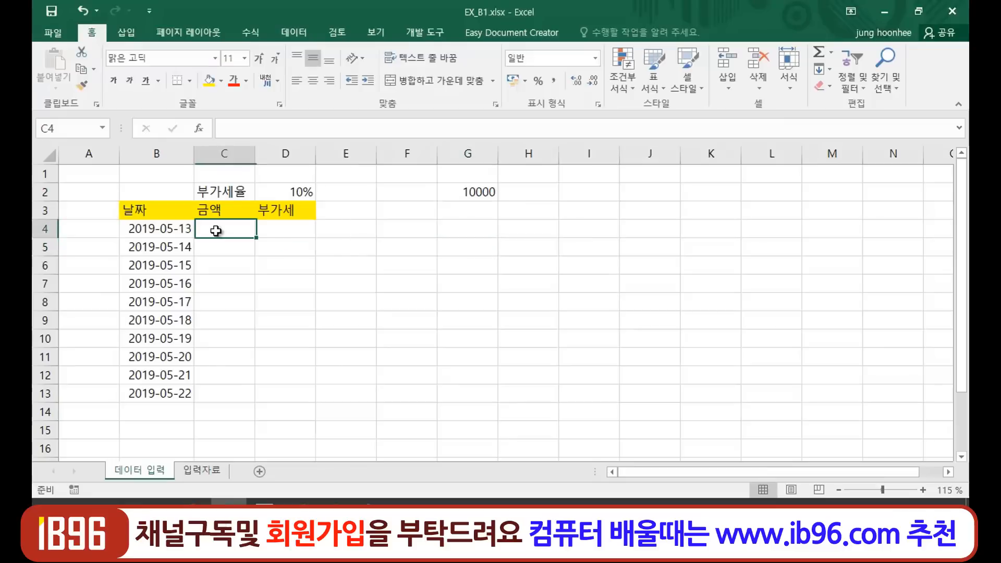
left_click(216, 303)
left_click(223, 396)
left_click(223, 230)
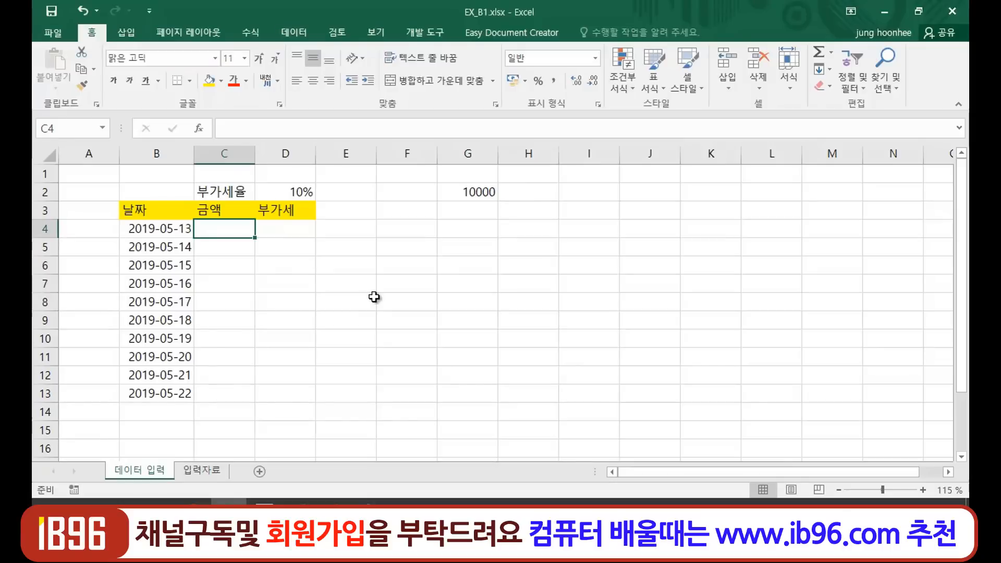
type("21.")
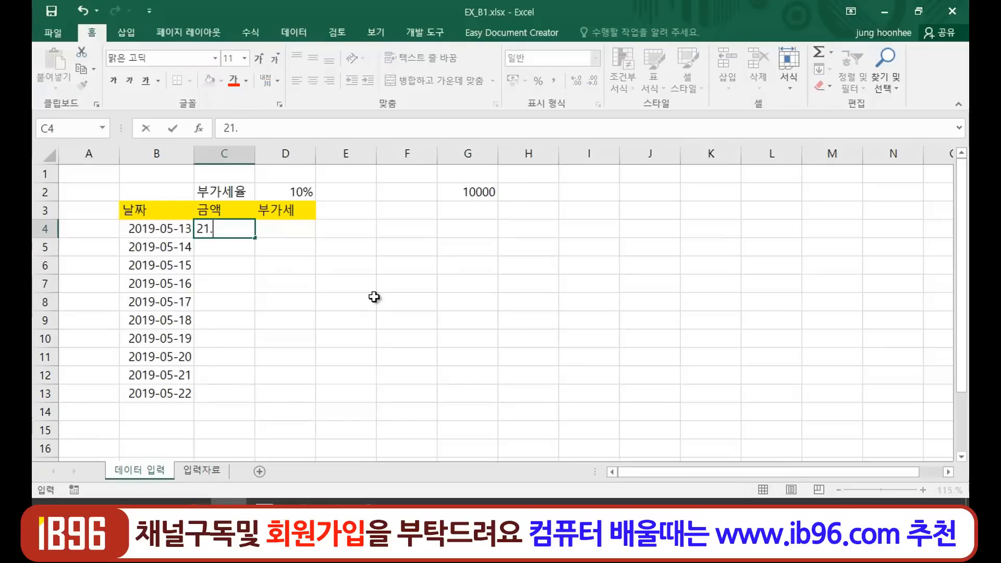
type("4")
key("BackSpace")
key("BackSpace")
key("BackSpace")
type("211.4")
key("Return")
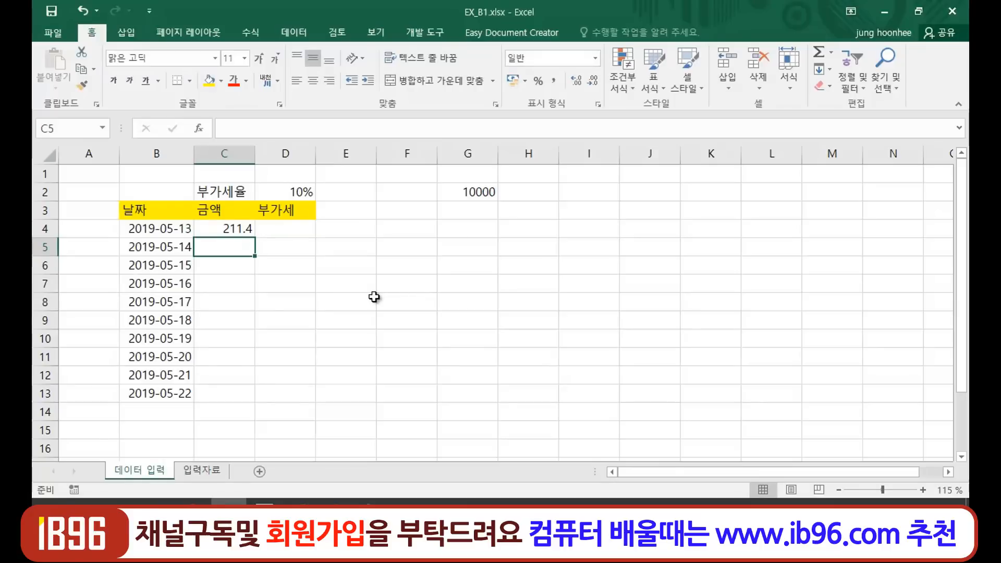
Step: Enter the shortened amounts 350, 167, 310, 412, 354, 363, 322.4, 280.7 and 565 in cells C5 through C13
type("350")
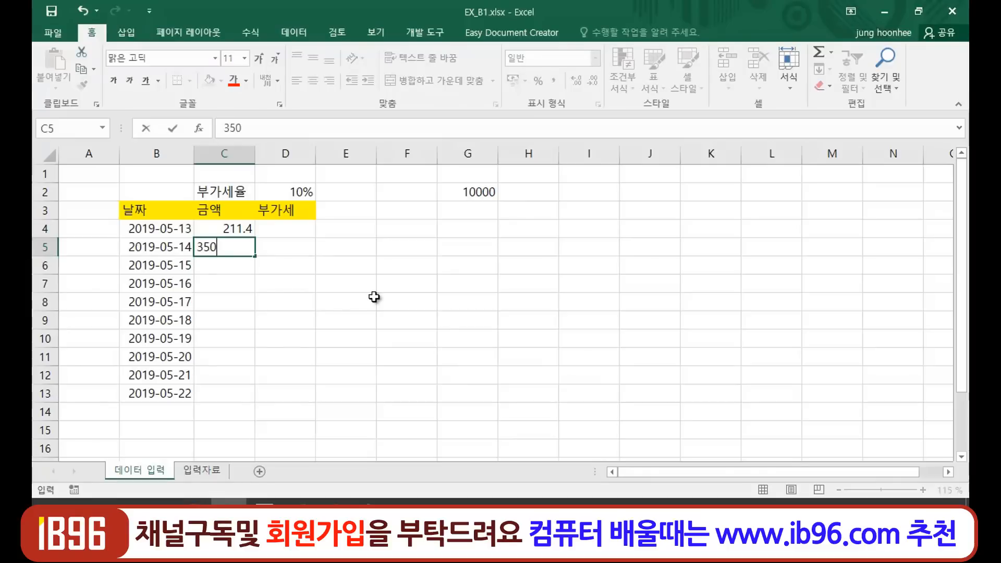
key("Return")
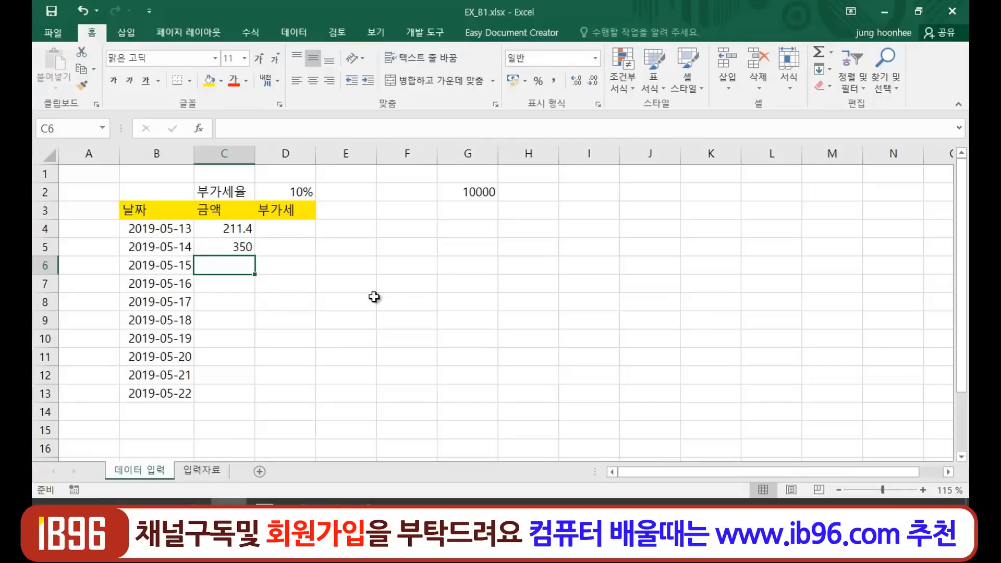
type("167")
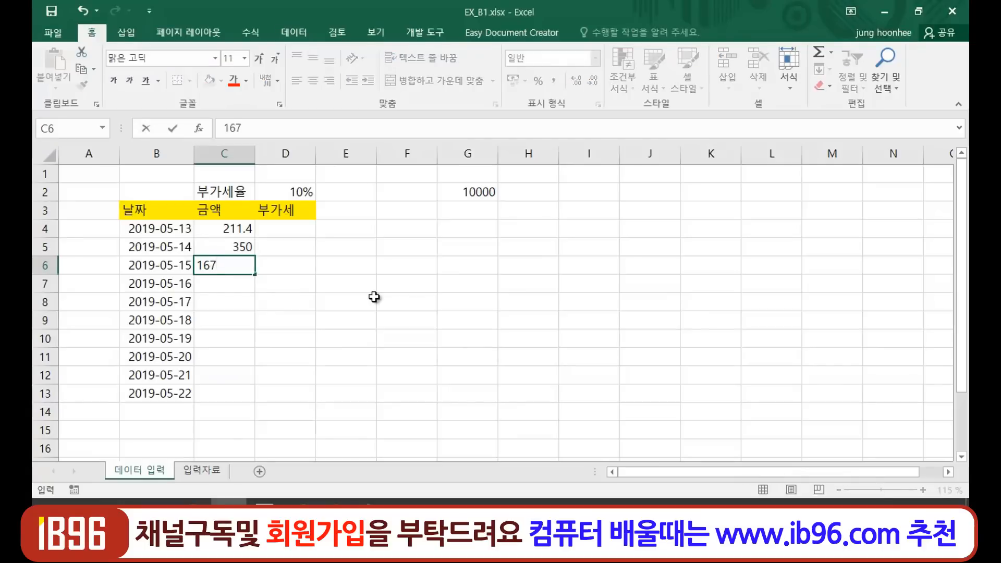
key("Return")
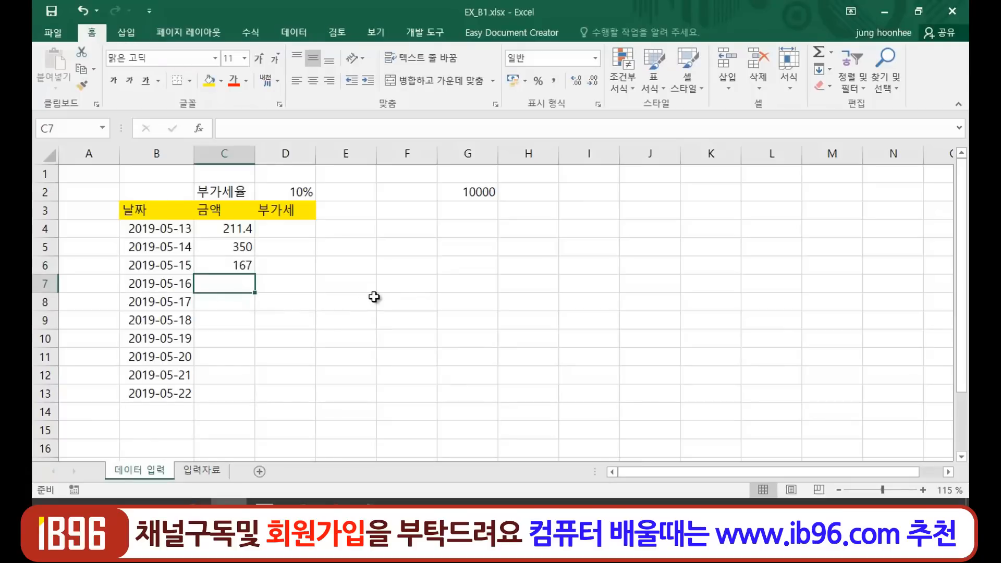
type("310")
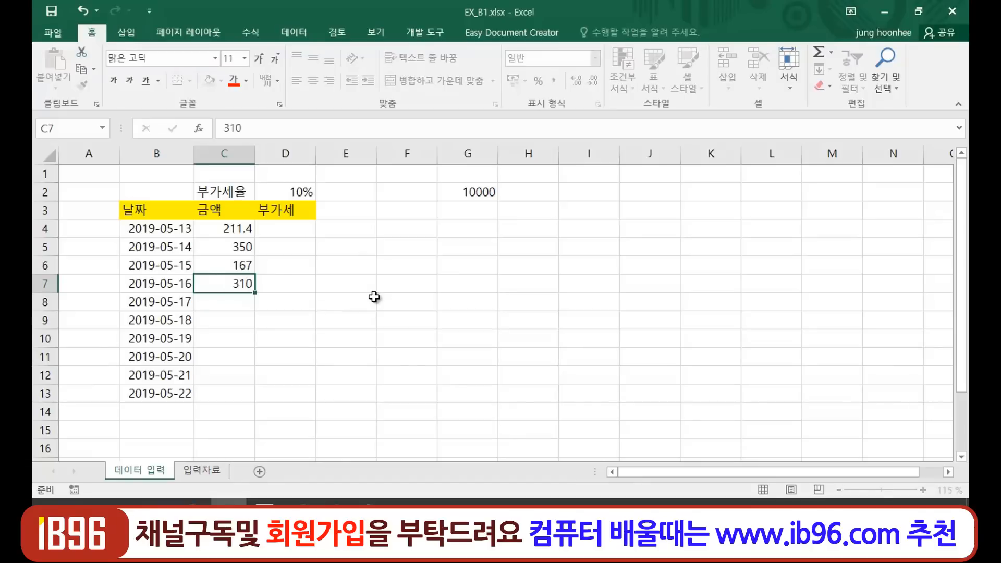
key("Return")
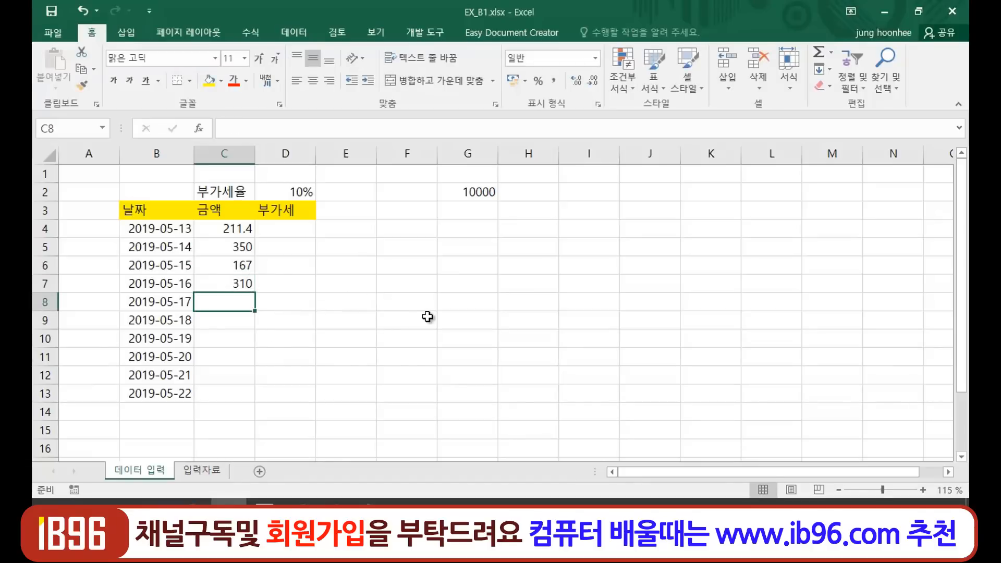
left_click(277, 337)
left_click(232, 303)
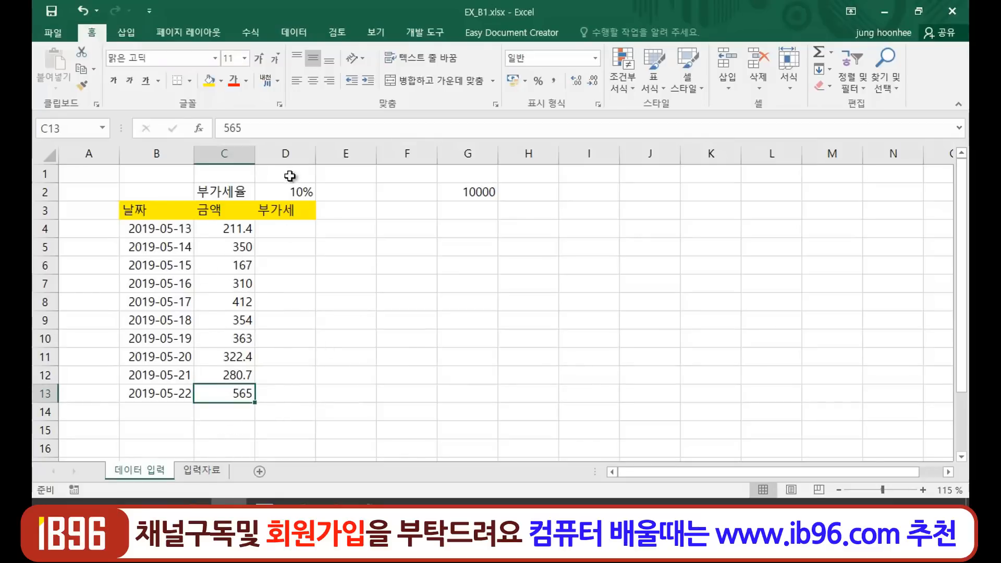
Step: Multiply the amounts in C4:C13 by the value in G2 using Paste Special with the 곱하기 operation
left_click(488, 196)
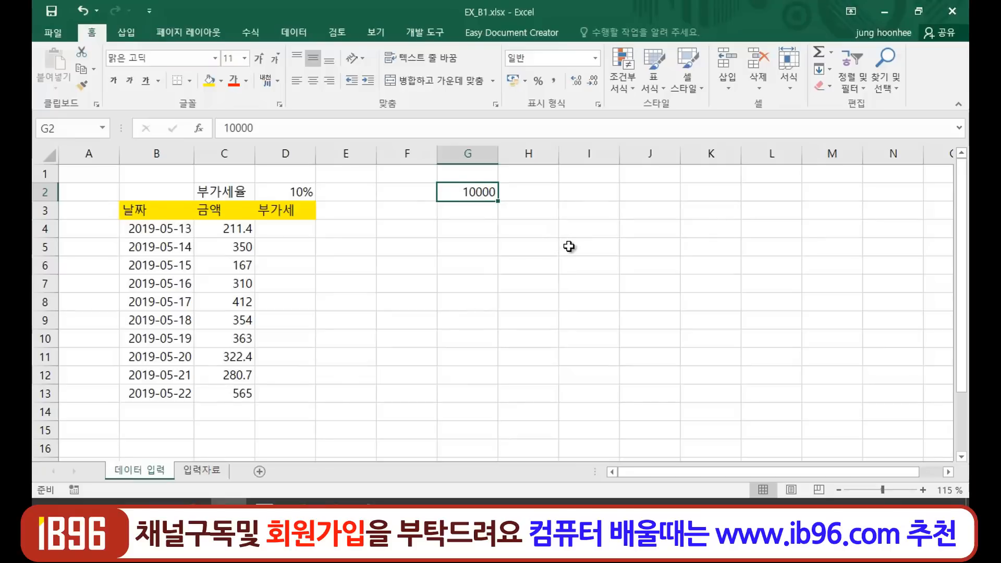
key("ctrl+c")
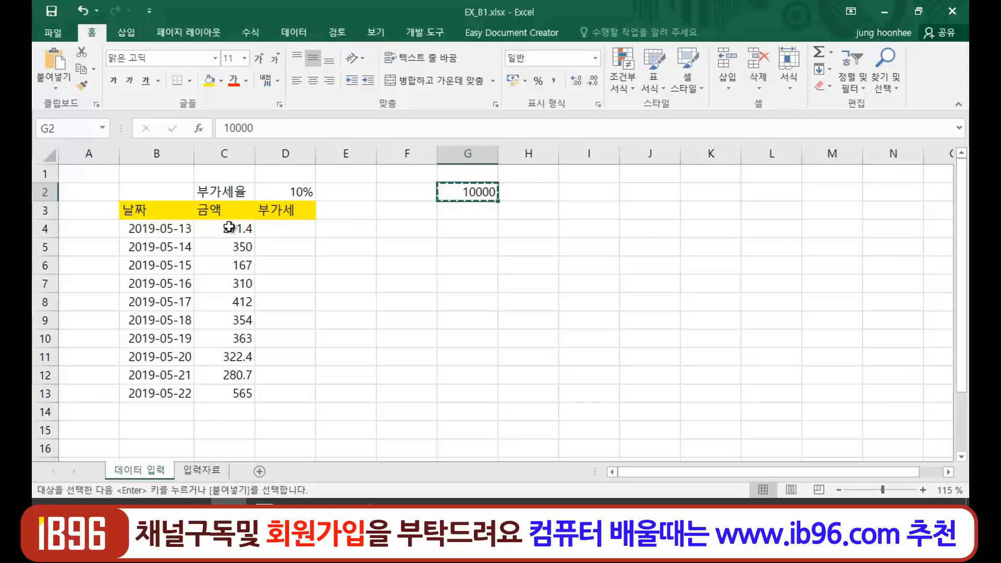
left_click_drag(229, 227, 237, 390)
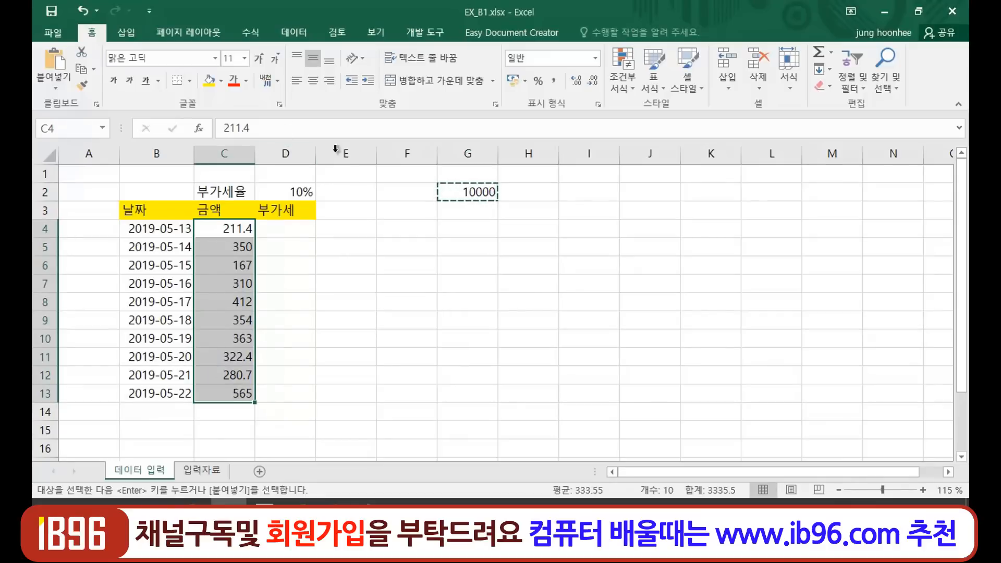
left_click(57, 89)
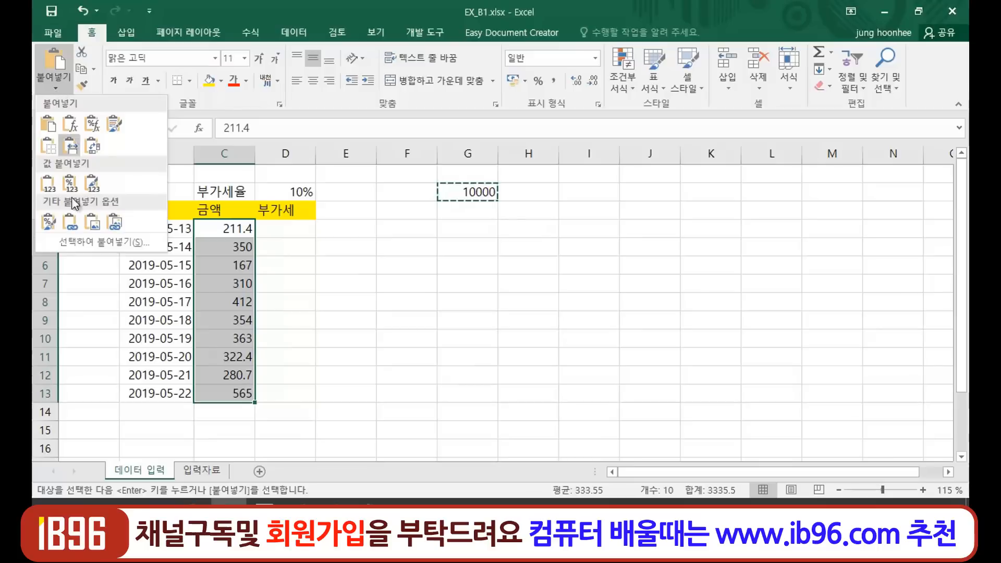
left_click(94, 242)
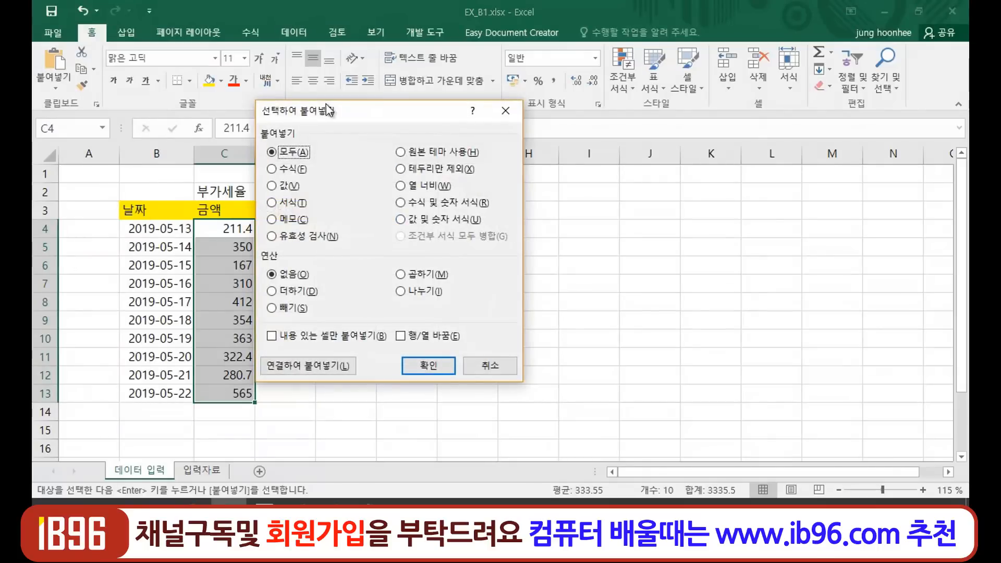
left_click_drag(348, 101, 712, 160)
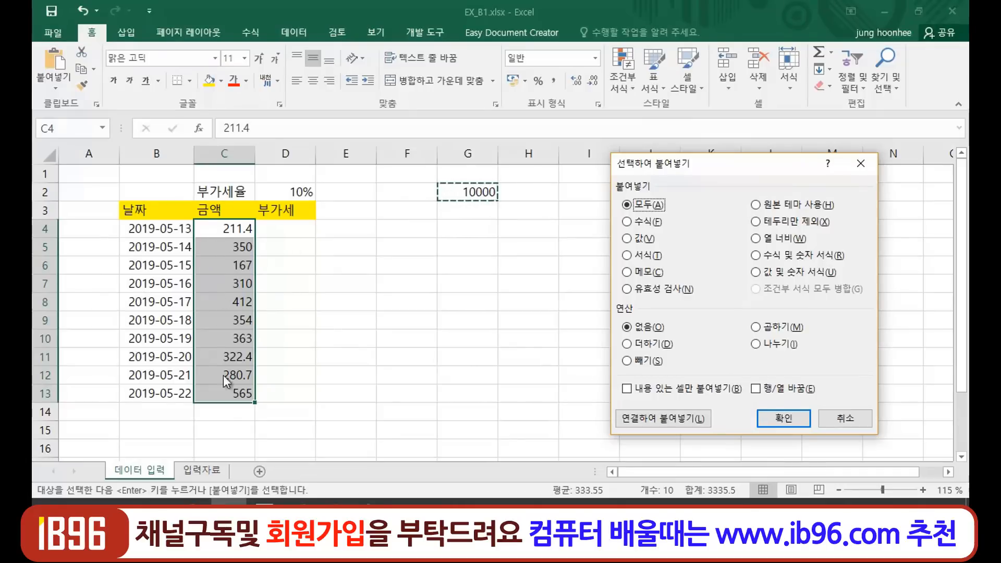
left_click(756, 328)
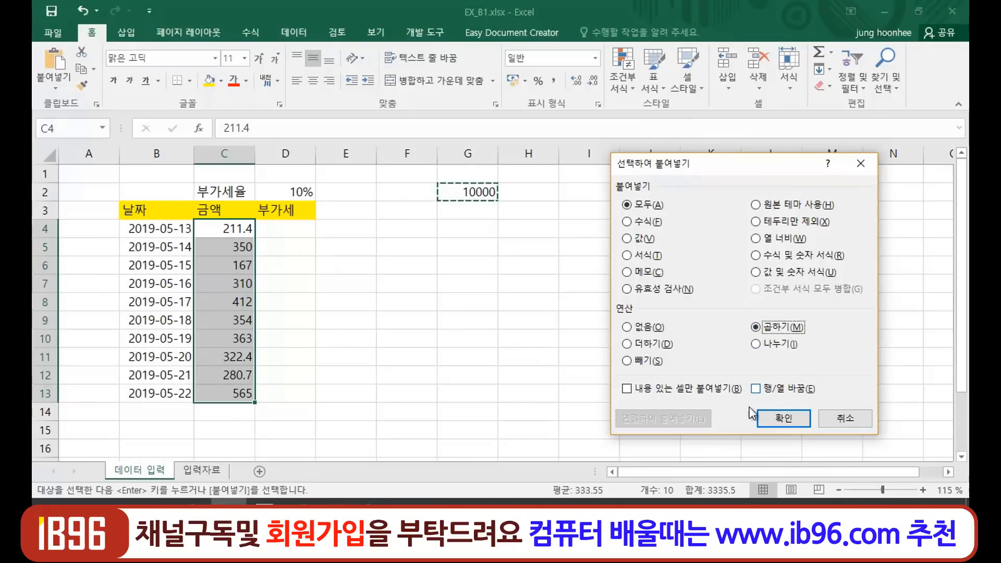
left_click(784, 418)
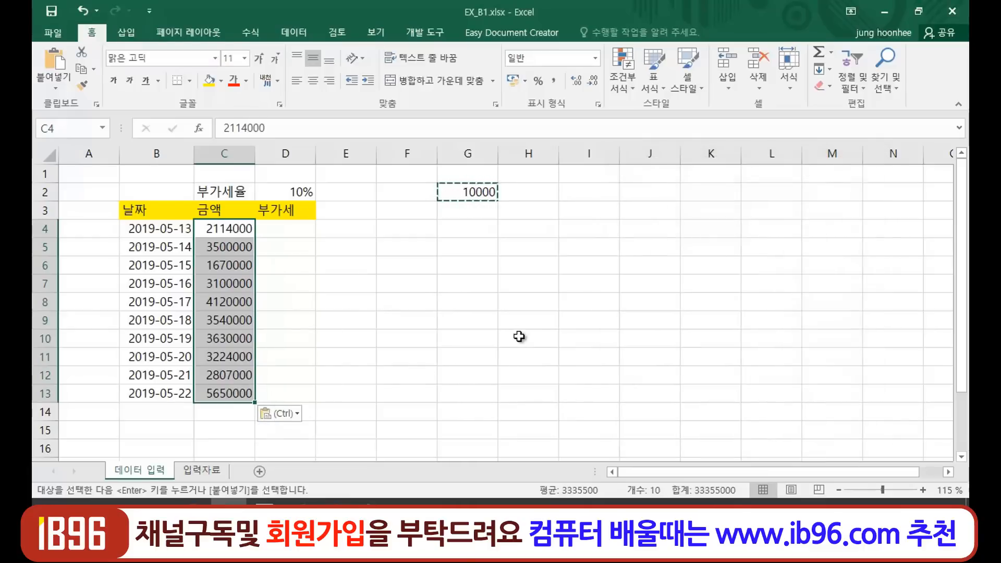
key("Escape")
left_click(485, 266)
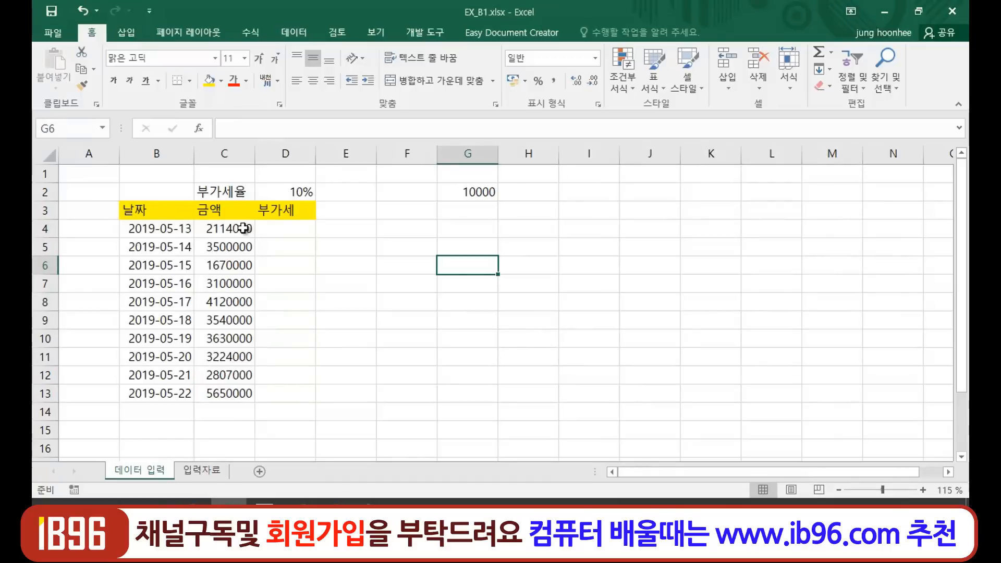
Step: Apply the comma style with thousands separators to the amounts in C4:C13
left_click(248, 233)
left_click(241, 269)
left_click(231, 363)
left_click(230, 395)
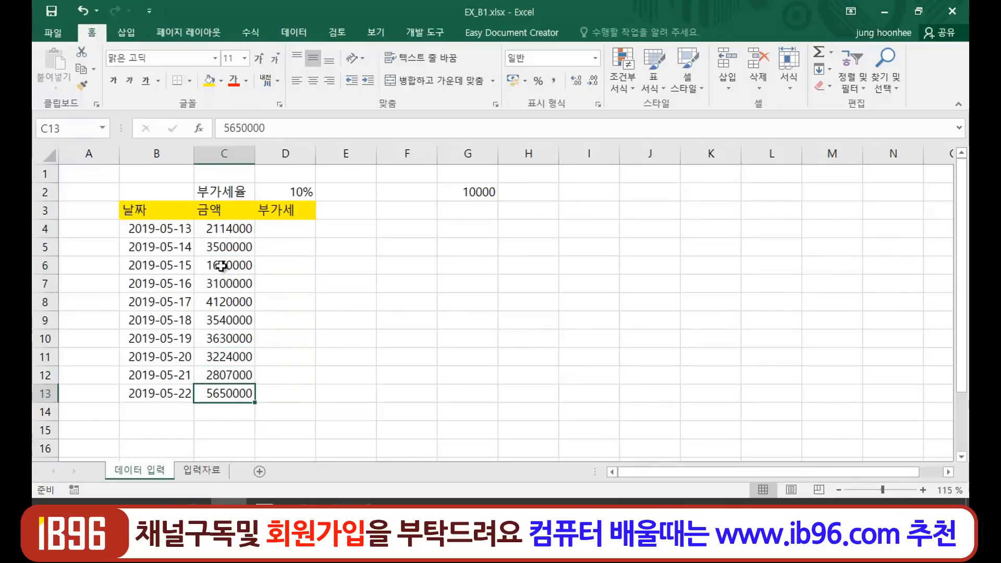
left_click_drag(232, 228, 233, 394)
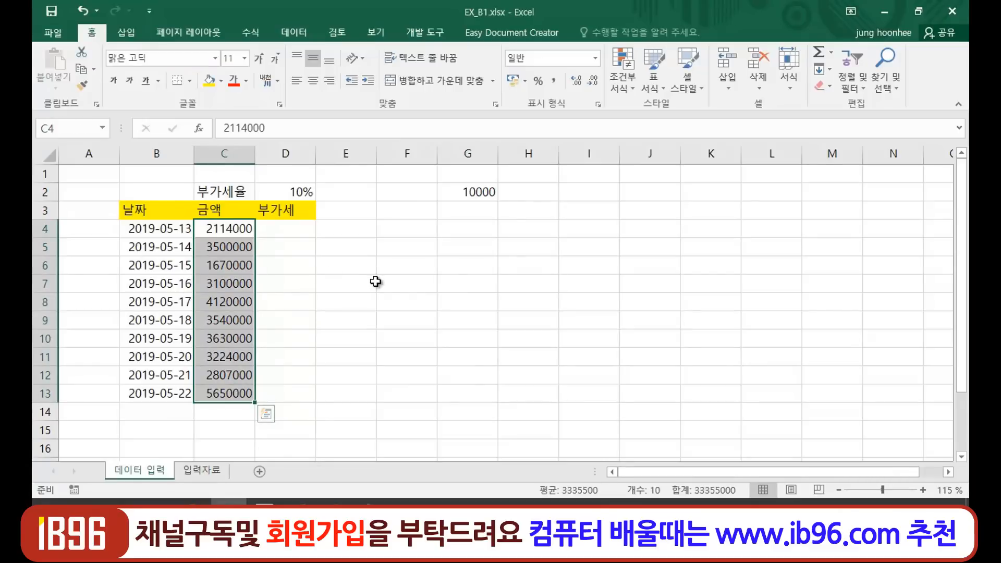
left_click(554, 82)
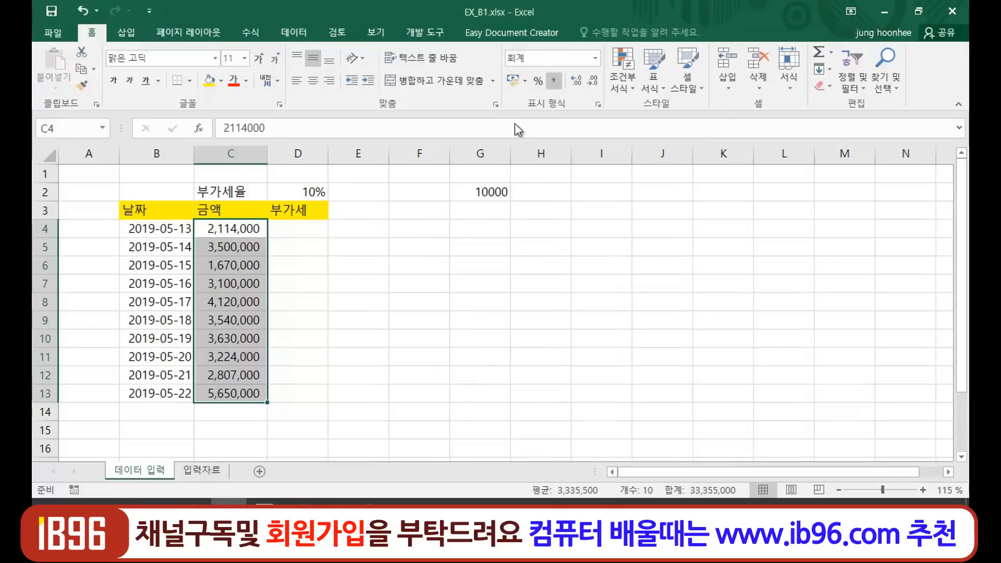
left_click(357, 337)
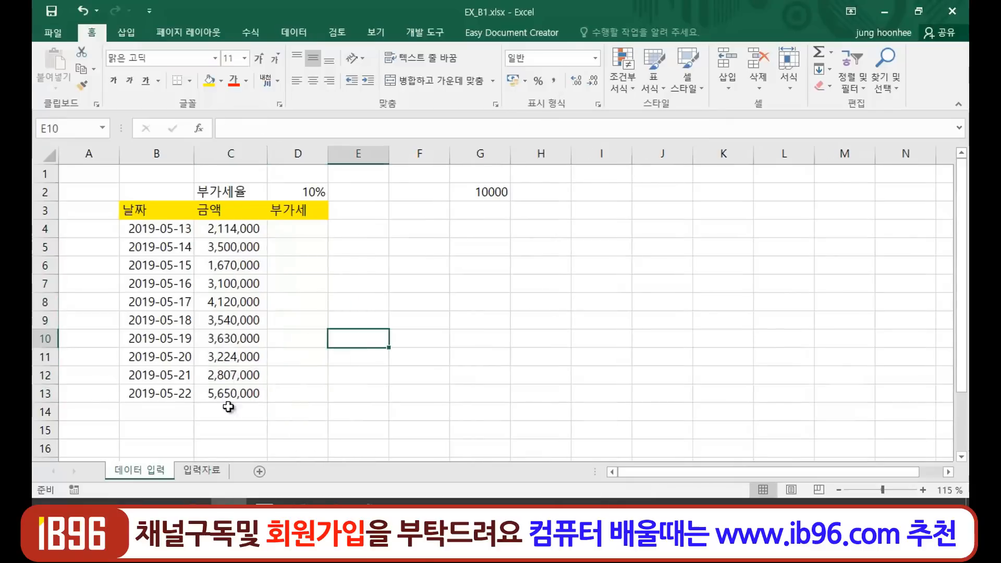
Step: Clear the helper multiplier from cell G2
left_click(483, 191)
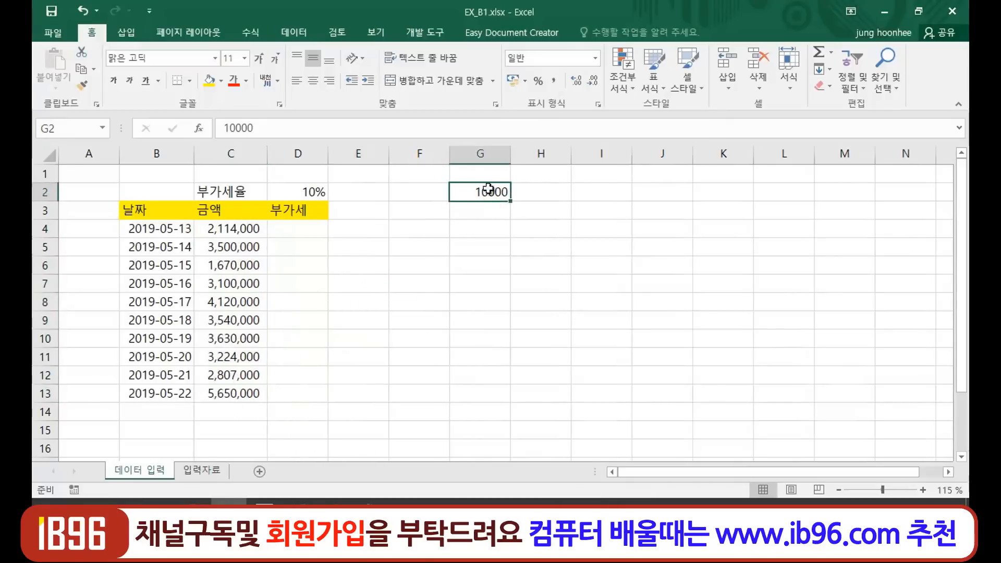
key("Delete")
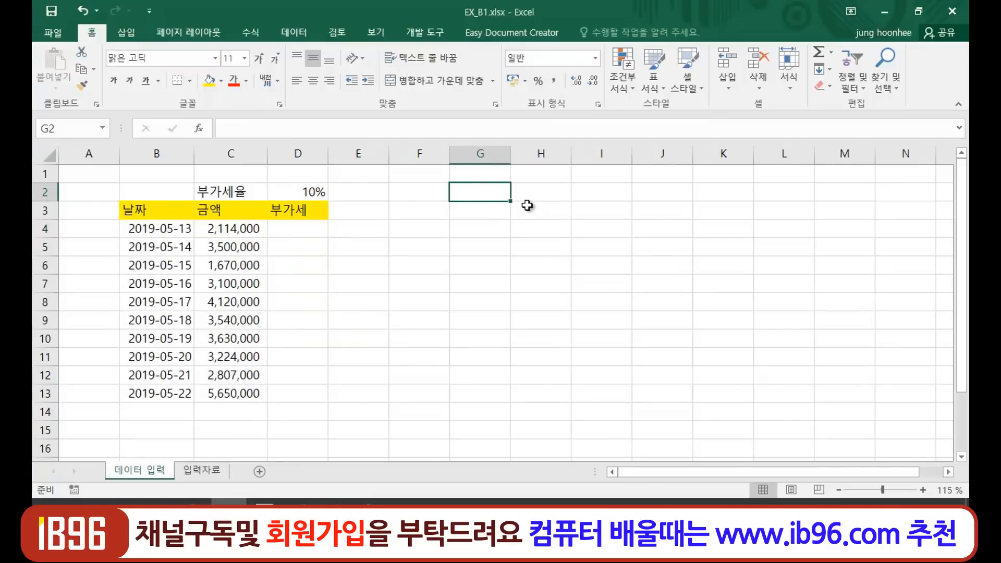
left_click(478, 287)
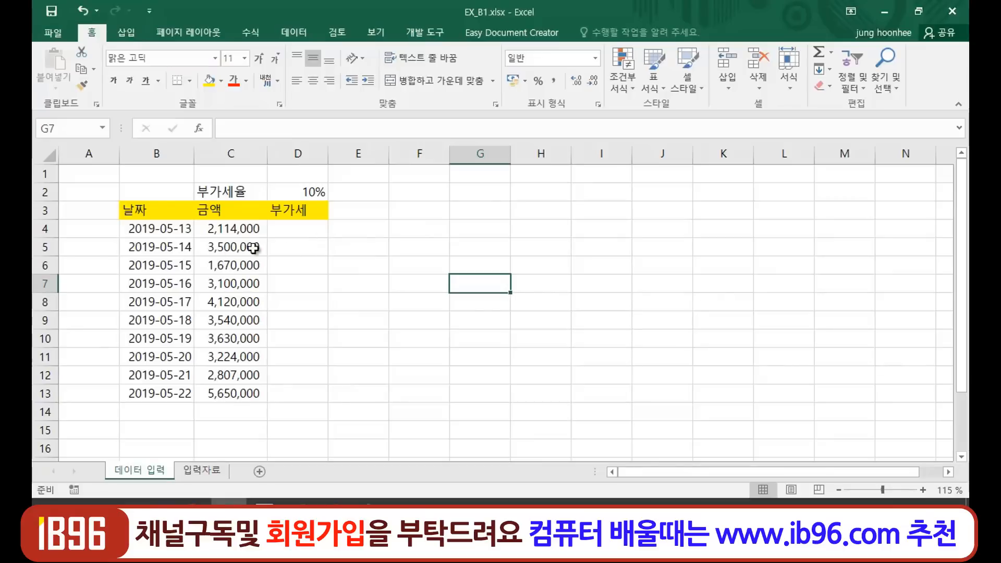
left_click(158, 231)
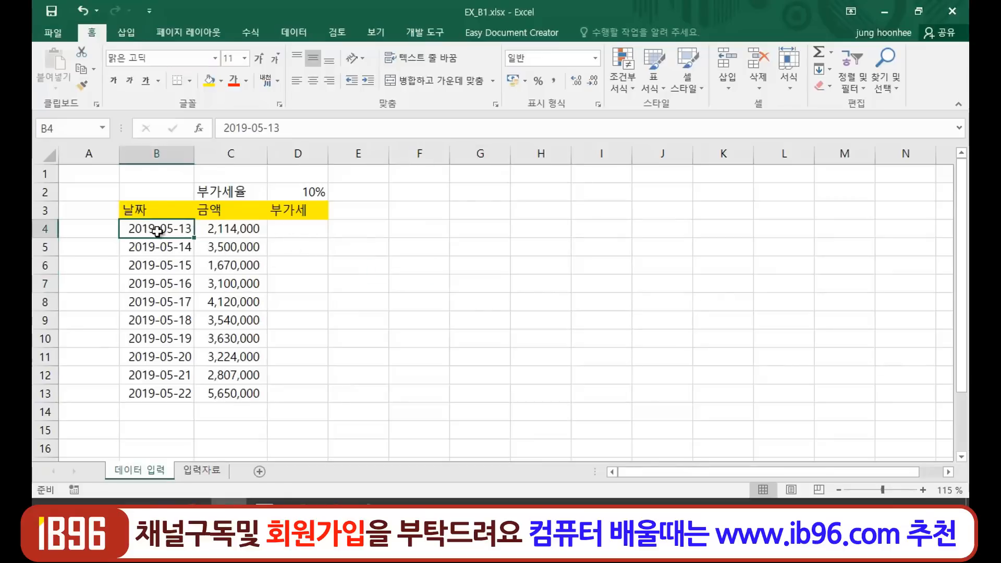
left_click(226, 233)
left_click(230, 281)
left_click(218, 233)
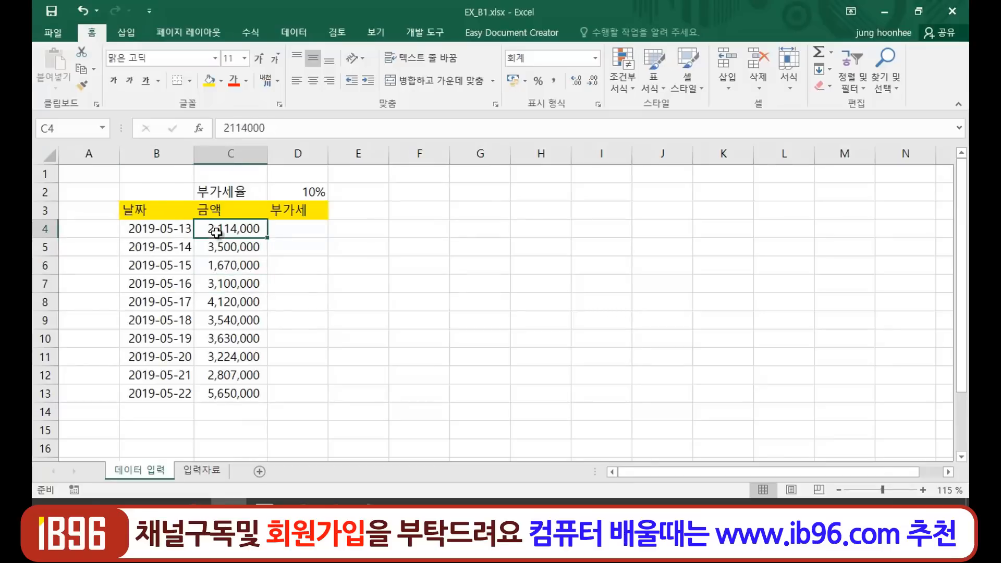
left_click(302, 233)
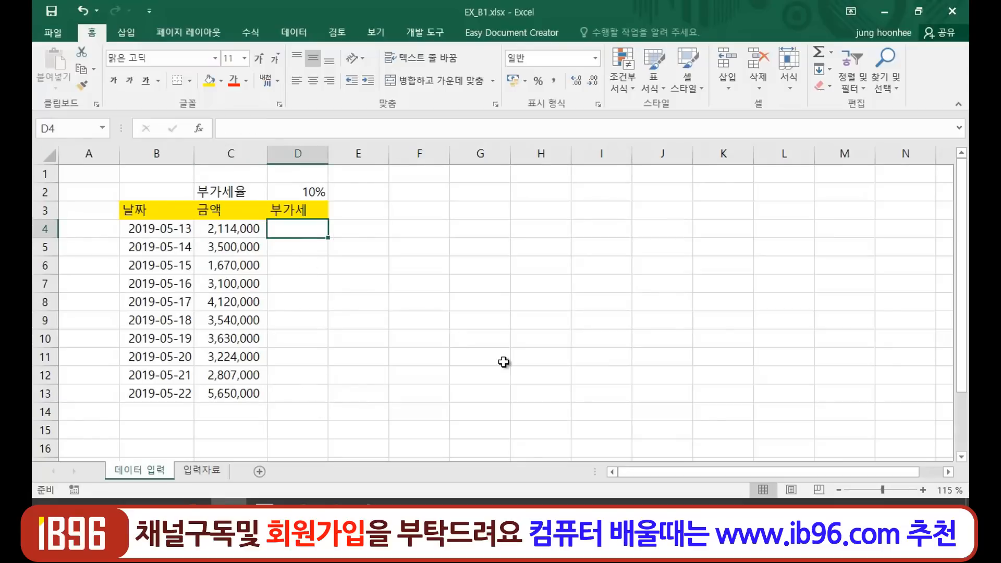
left_click(437, 393)
left_click(297, 236)
left_click(297, 300)
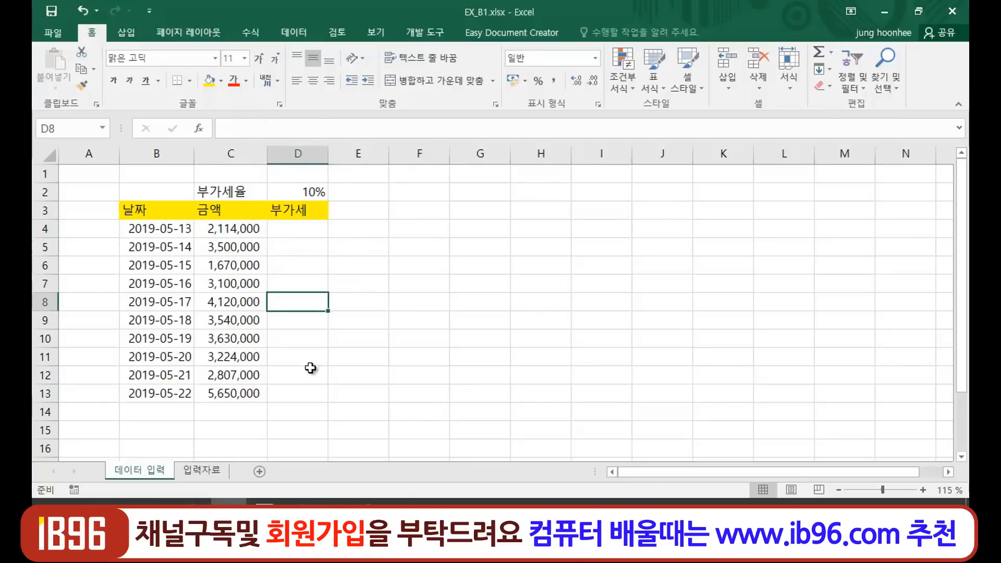
left_click(232, 235)
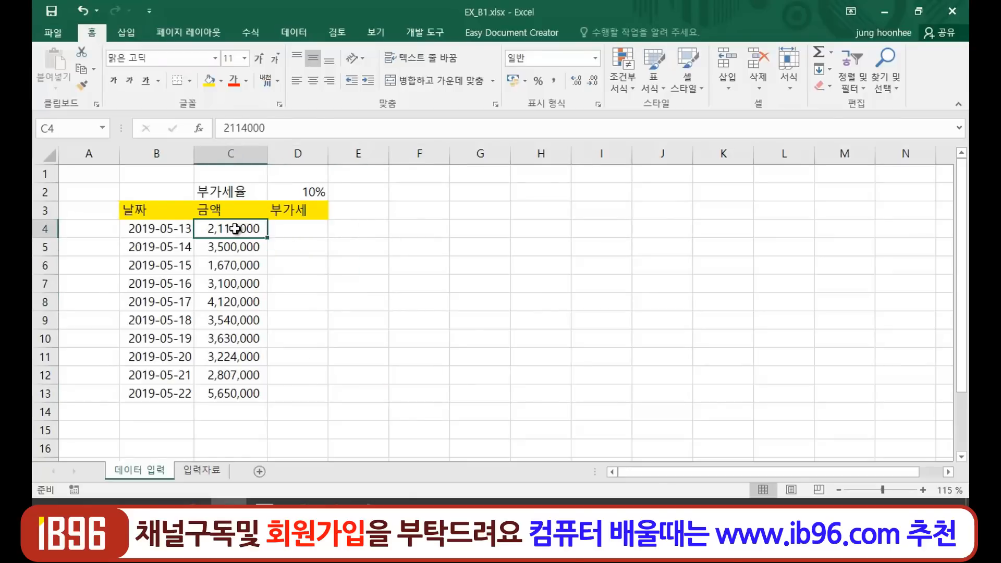
left_click(155, 228)
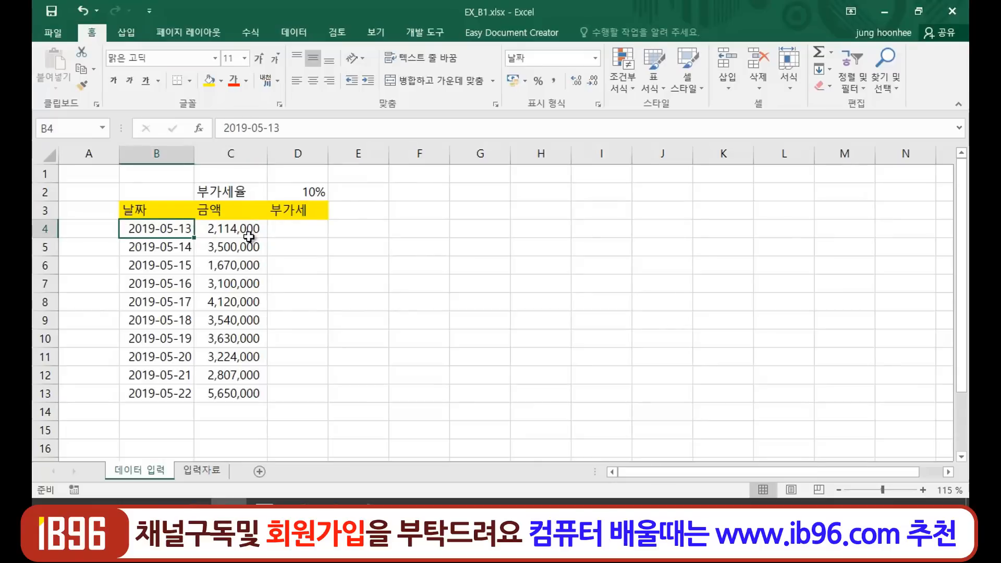
left_click(231, 228)
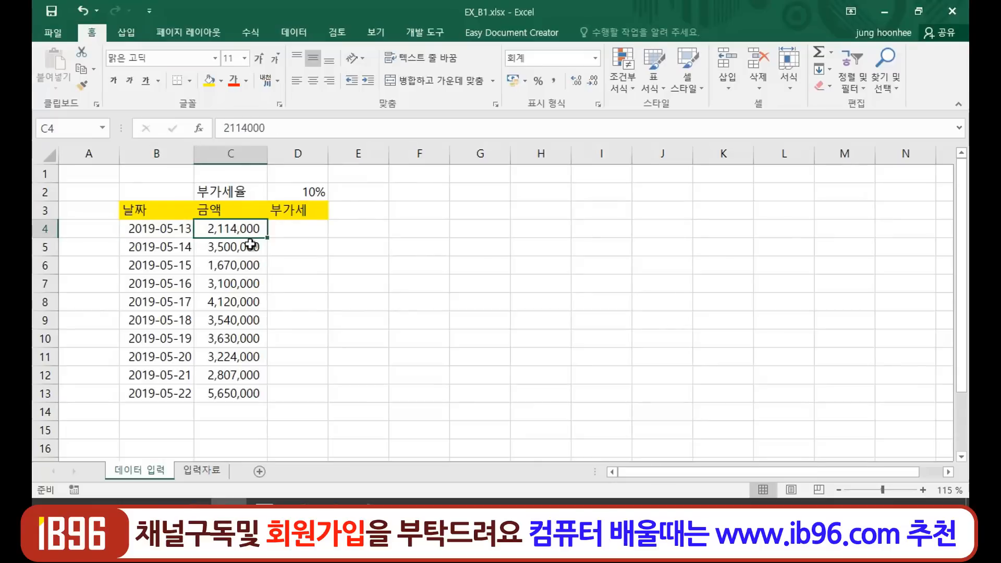
left_click(296, 229)
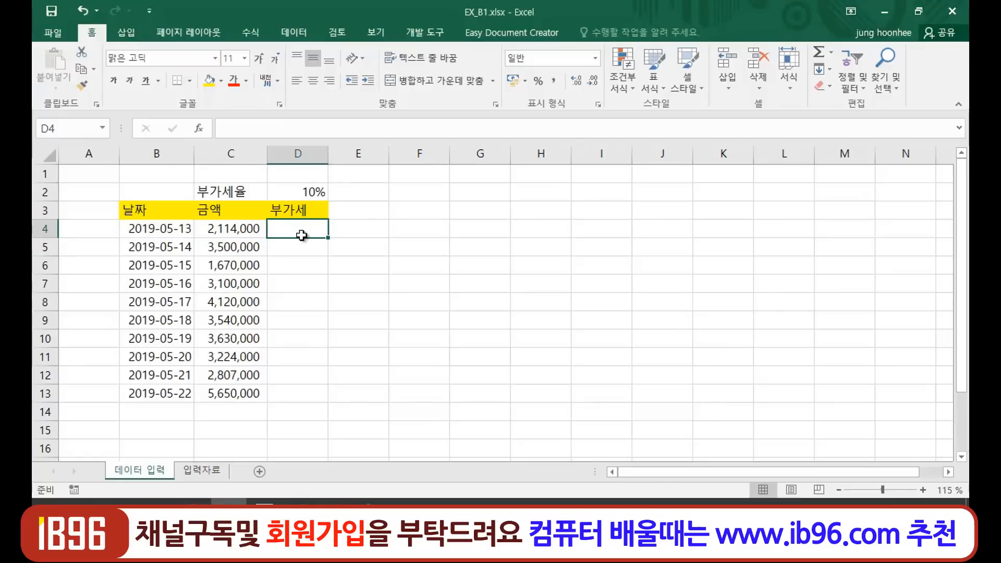
left_click(235, 234)
left_click(301, 229)
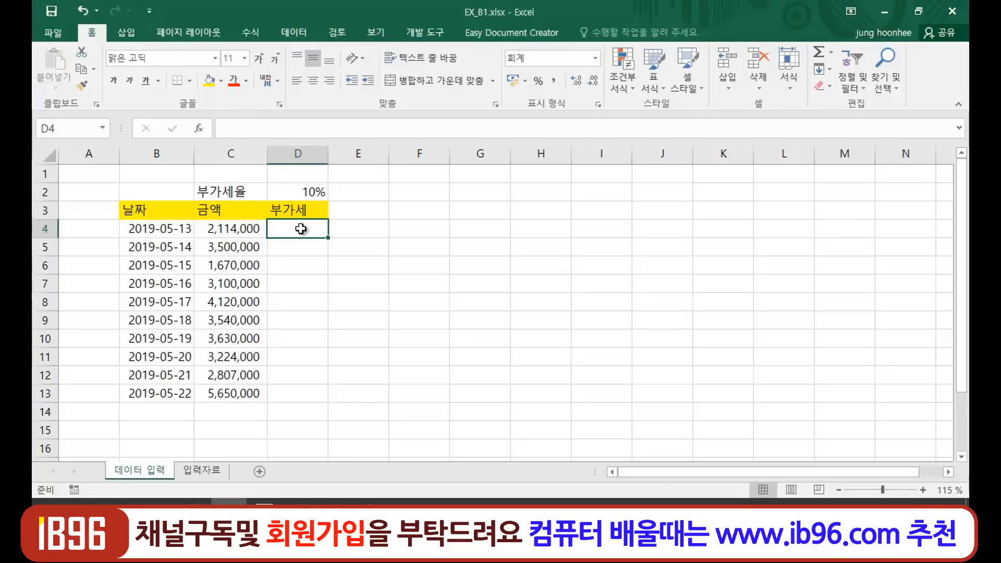
left_click(235, 232)
Step: Enter the VAT formula =C4*D2 in cell D4, multiplying the first amount by the VAT rate
left_click(311, 231)
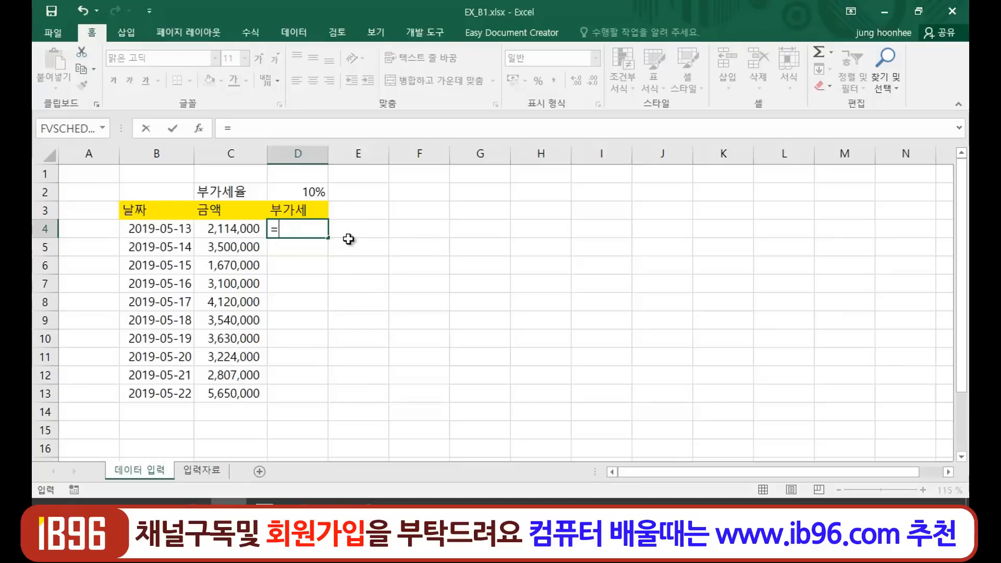
left_click(250, 233)
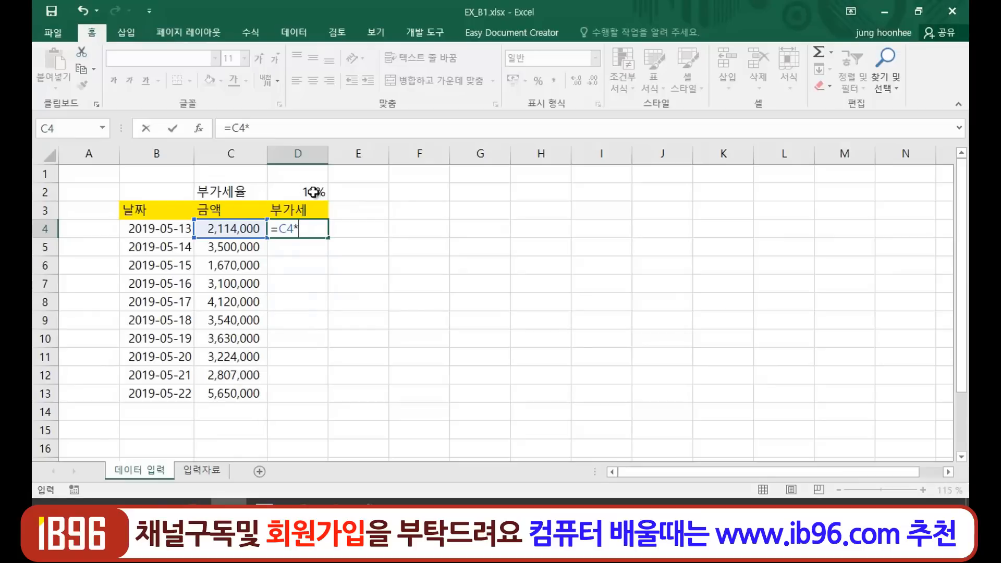
left_click(312, 190)
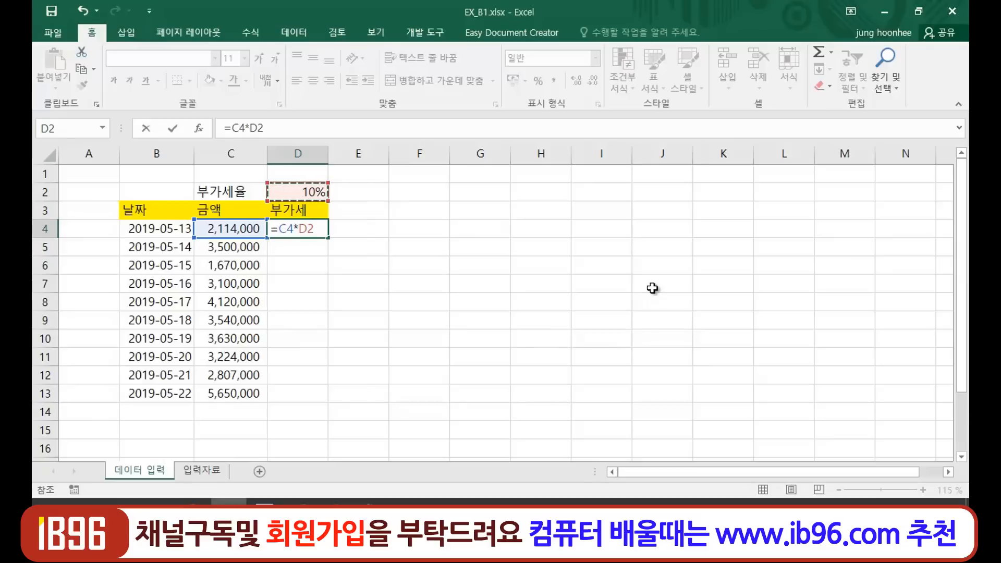
key("Return")
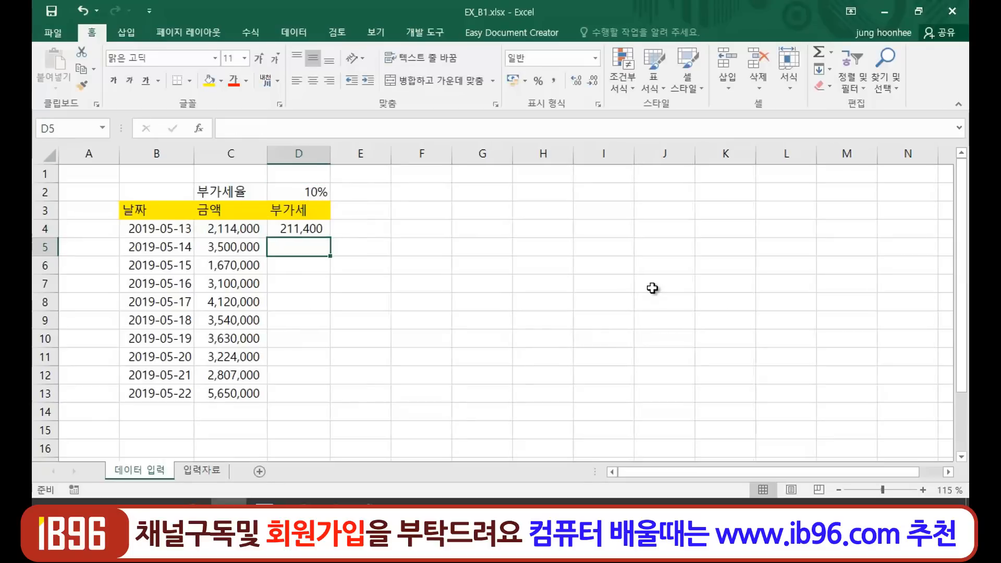
left_click(313, 233)
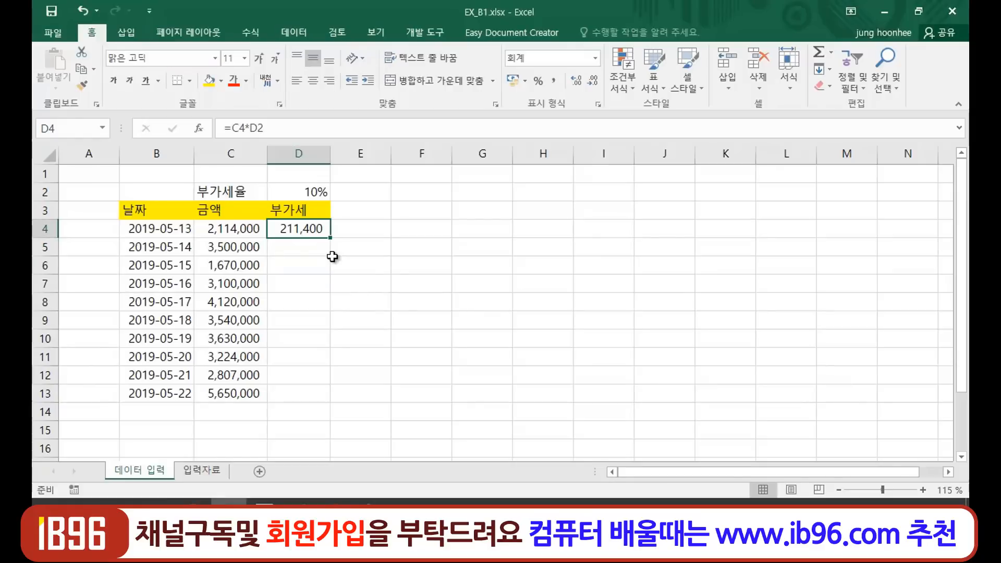
left_click(152, 229)
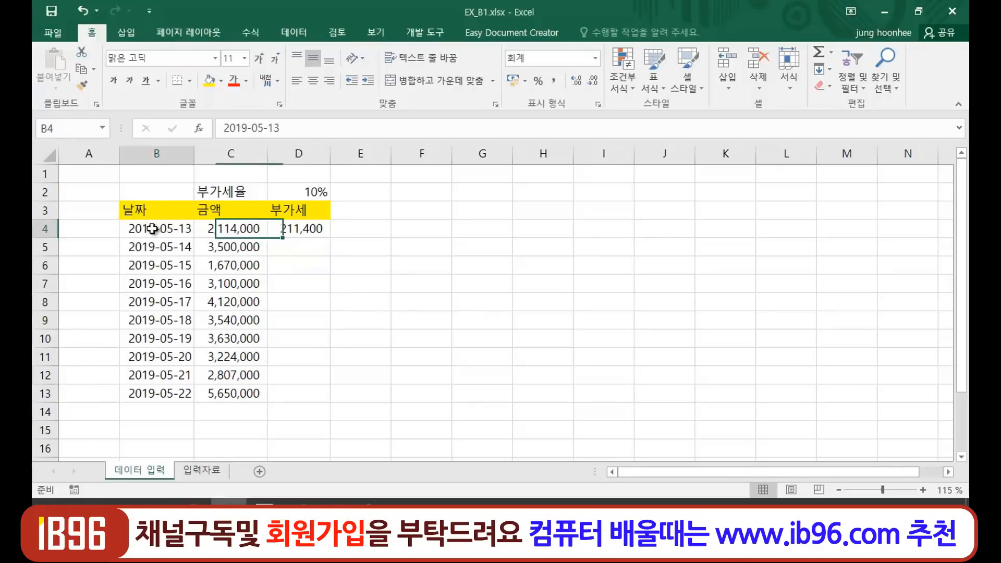
left_click(251, 229)
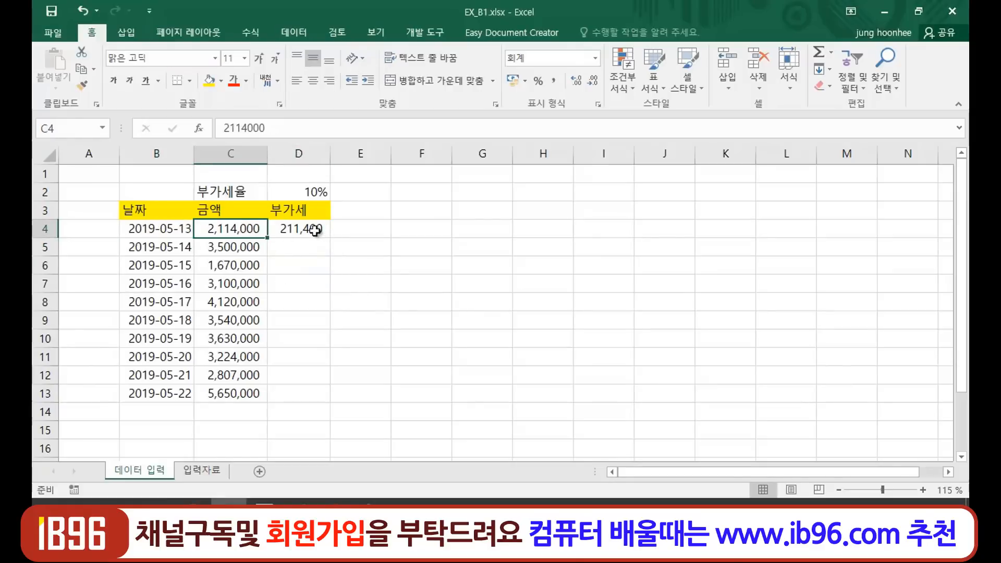
left_click(314, 230)
left_click(327, 279)
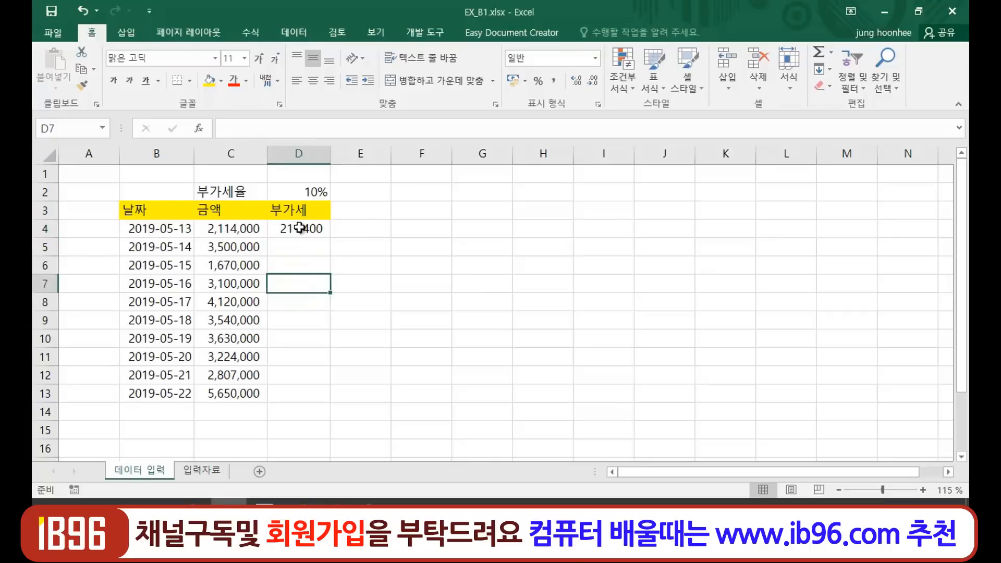
left_click(301, 228)
left_click(300, 247)
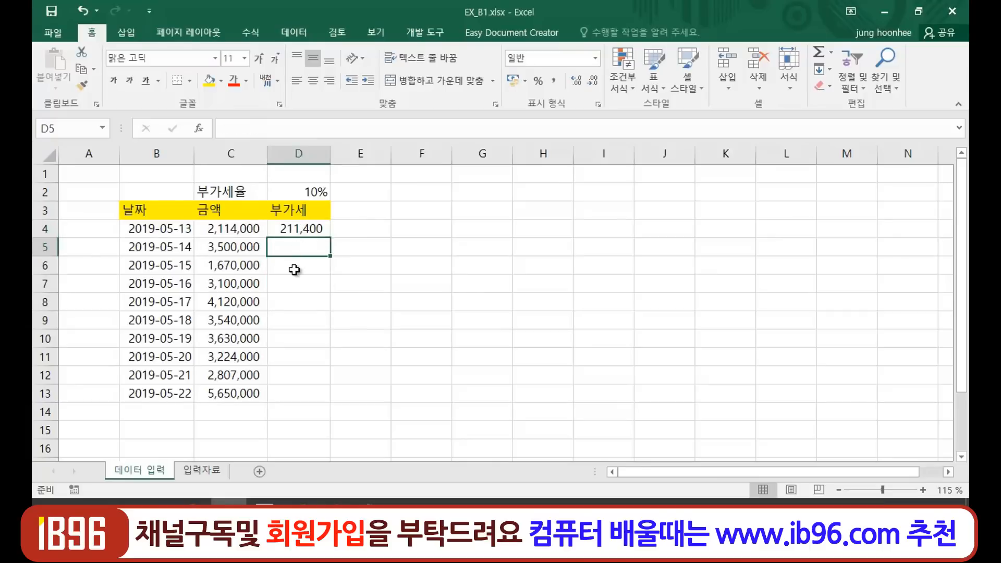
left_click(292, 266)
left_click(297, 288)
left_click(297, 302)
left_click(296, 318)
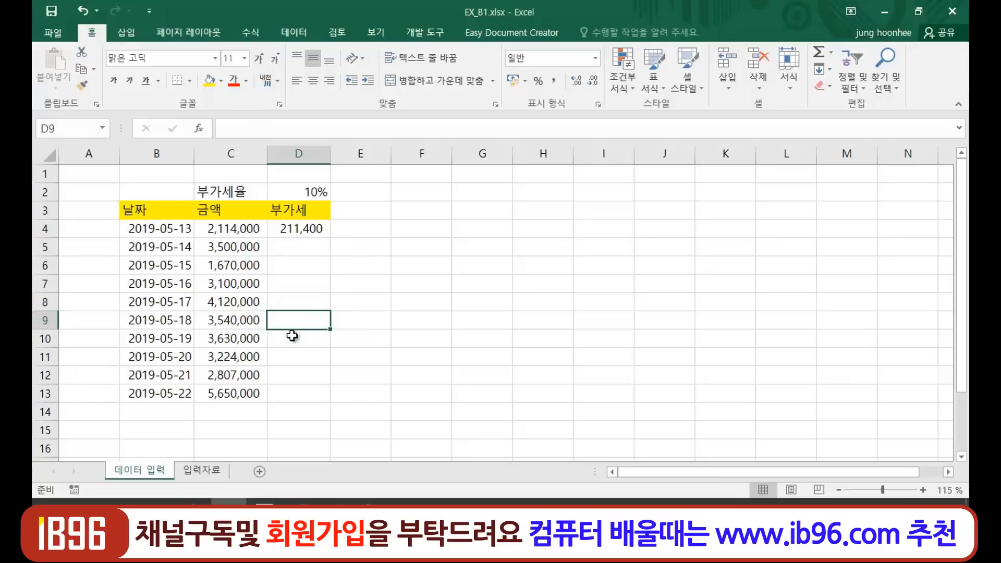
left_click(291, 336)
left_click(288, 377)
left_click(288, 392)
left_click(412, 278)
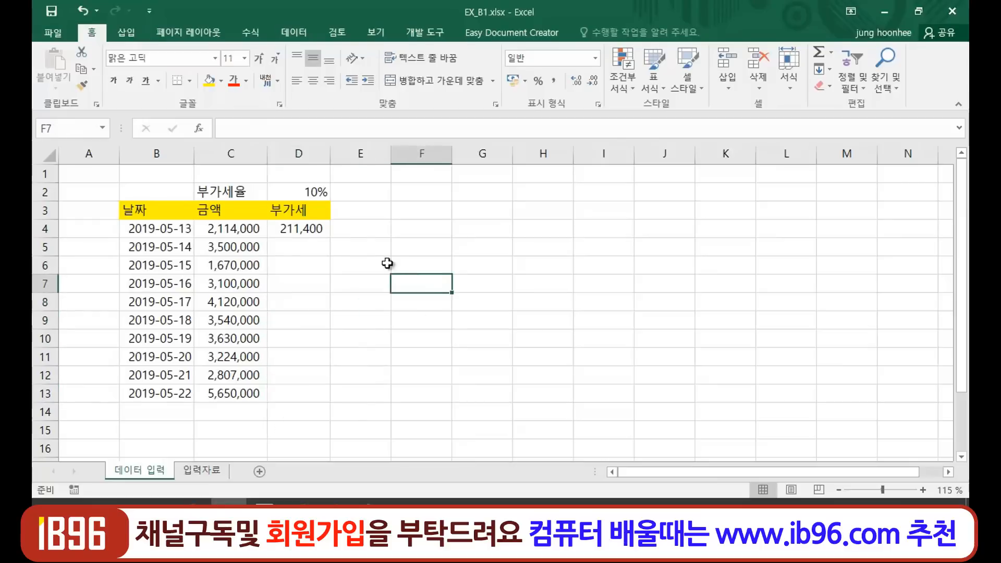
left_click(303, 230)
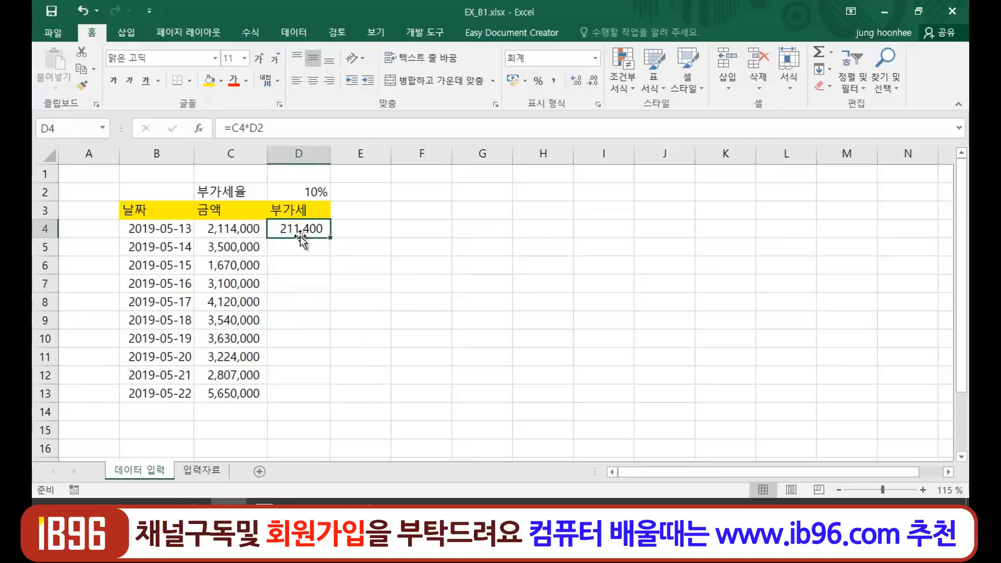
left_click(301, 247)
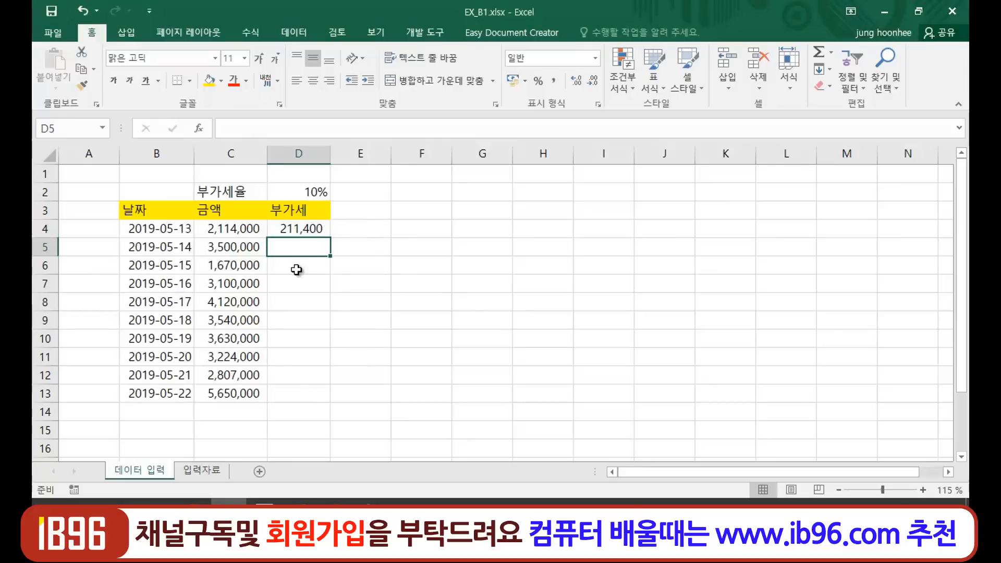
left_click(295, 267)
left_click(292, 288)
left_click(293, 322)
left_click(392, 337)
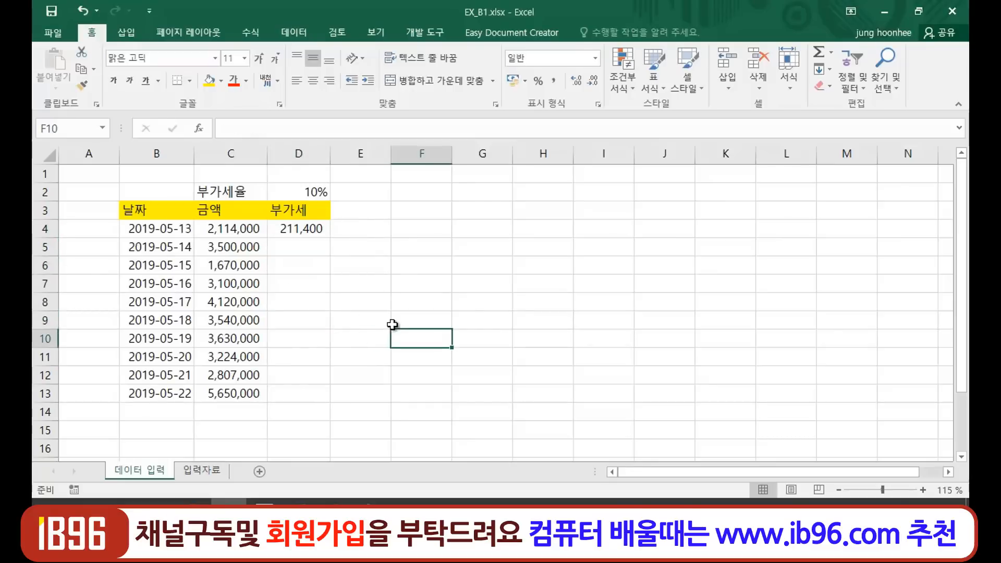
left_click(313, 229)
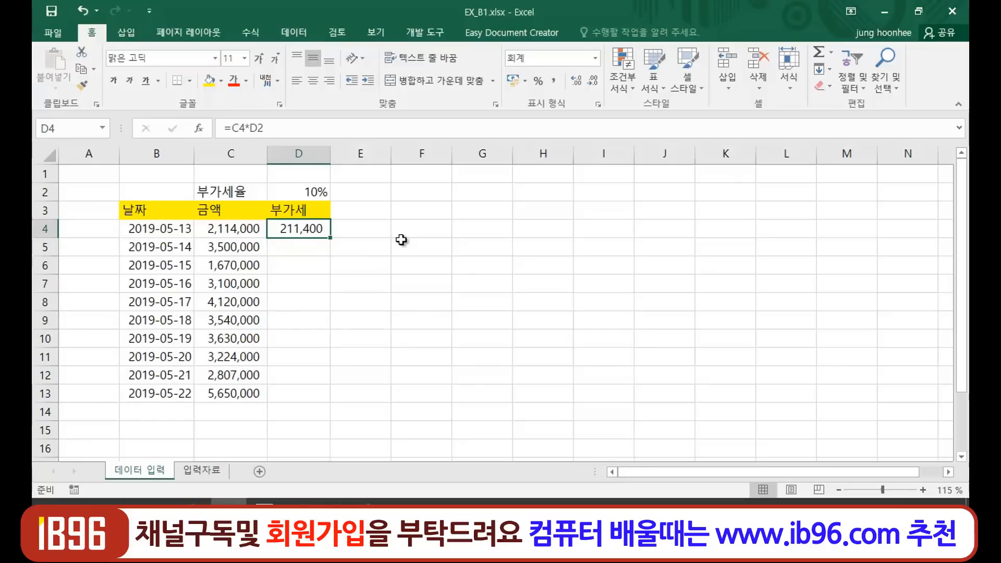
left_click(369, 297)
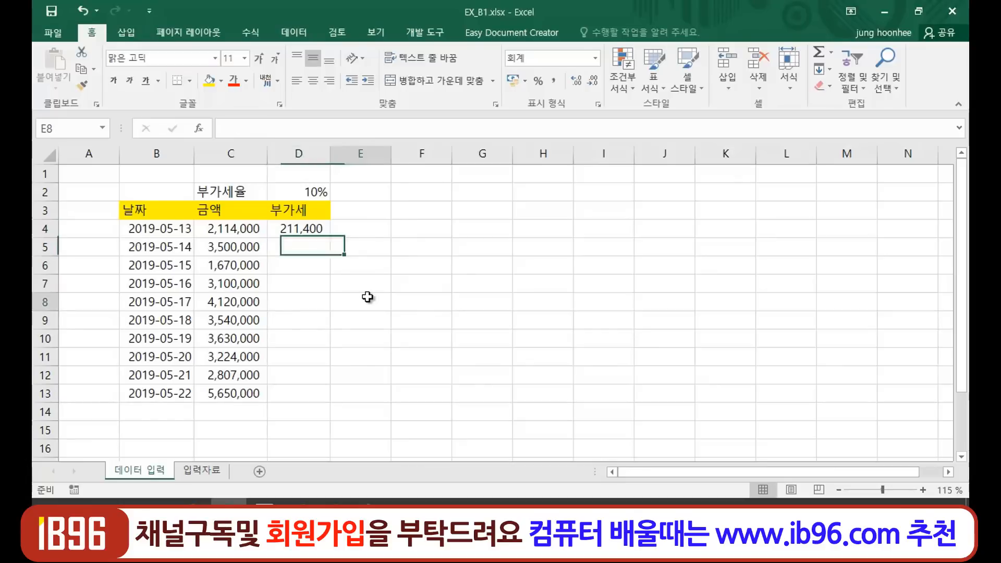
left_click(306, 228)
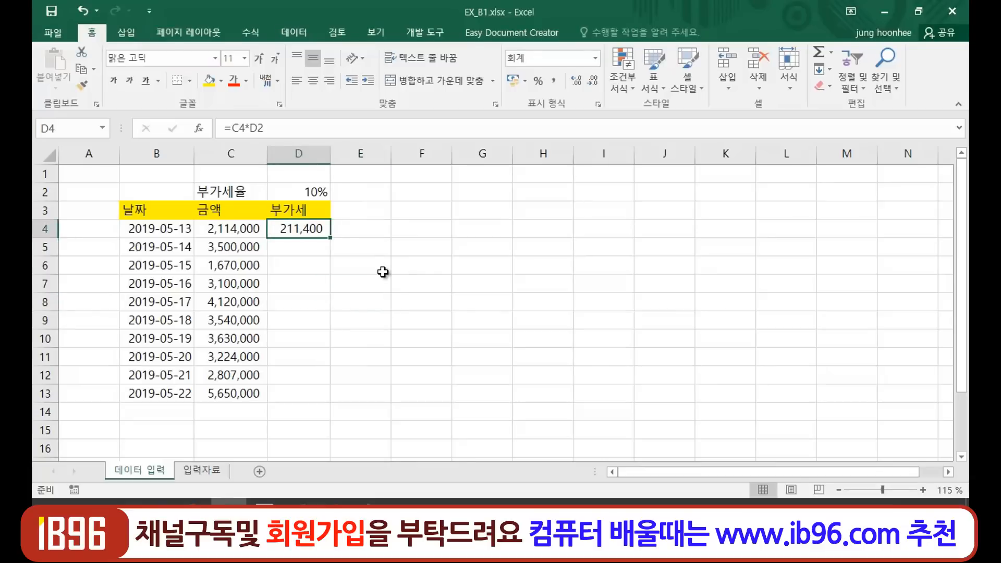
left_click(295, 249)
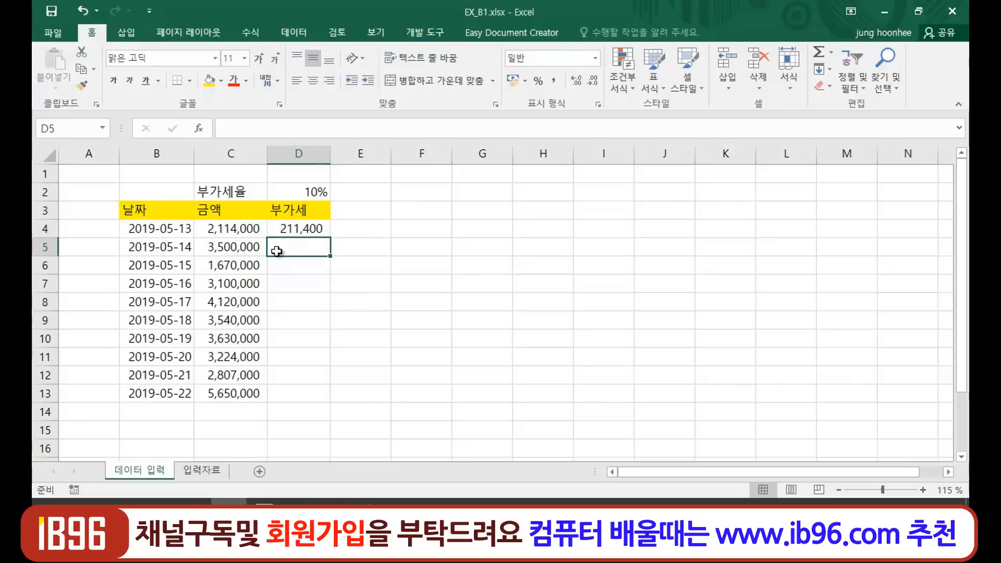
left_click(234, 253)
left_click(288, 248)
left_click(309, 191)
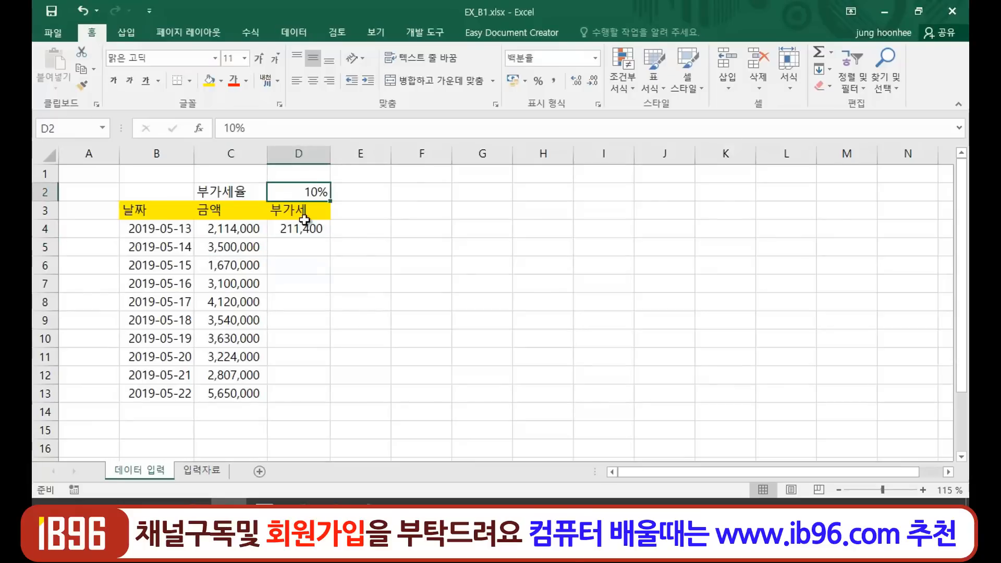
left_click(304, 245)
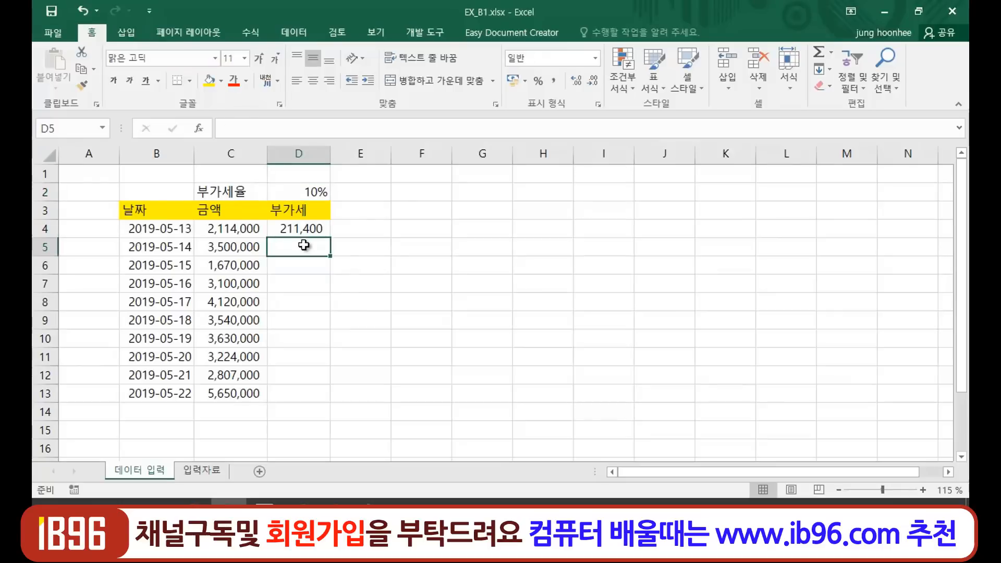
left_click(284, 264)
Step: Enter the VAT formula =C5*D2 in cell D5 for the second amount
left_click(284, 248)
type("=")
left_click(224, 249)
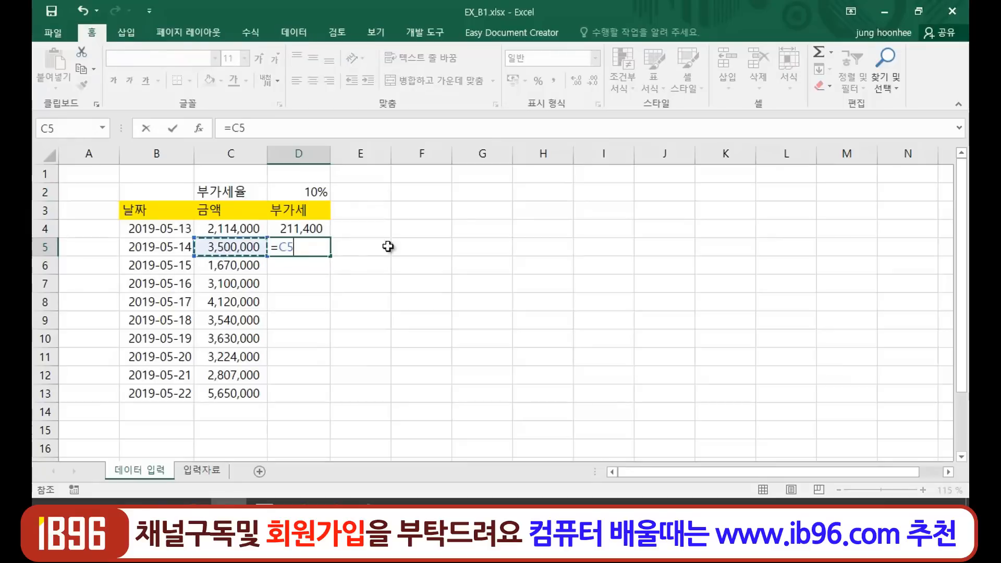
type("*")
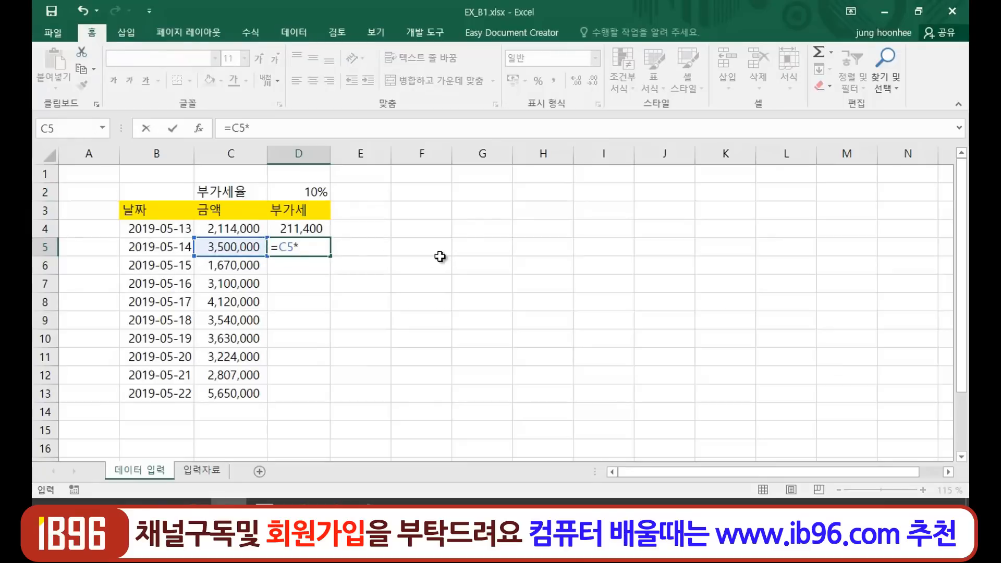
left_click(305, 191)
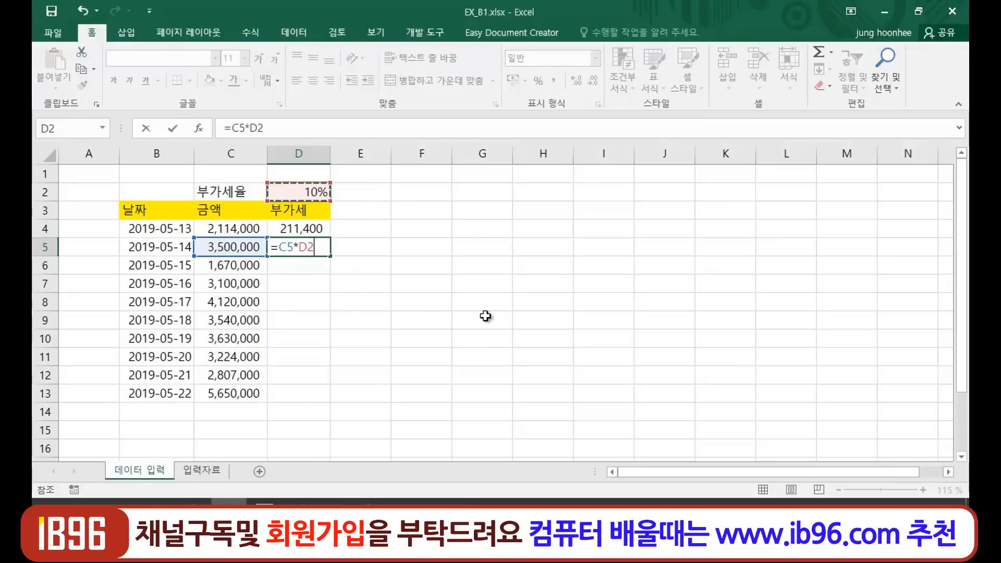
key("Return")
left_click(396, 282)
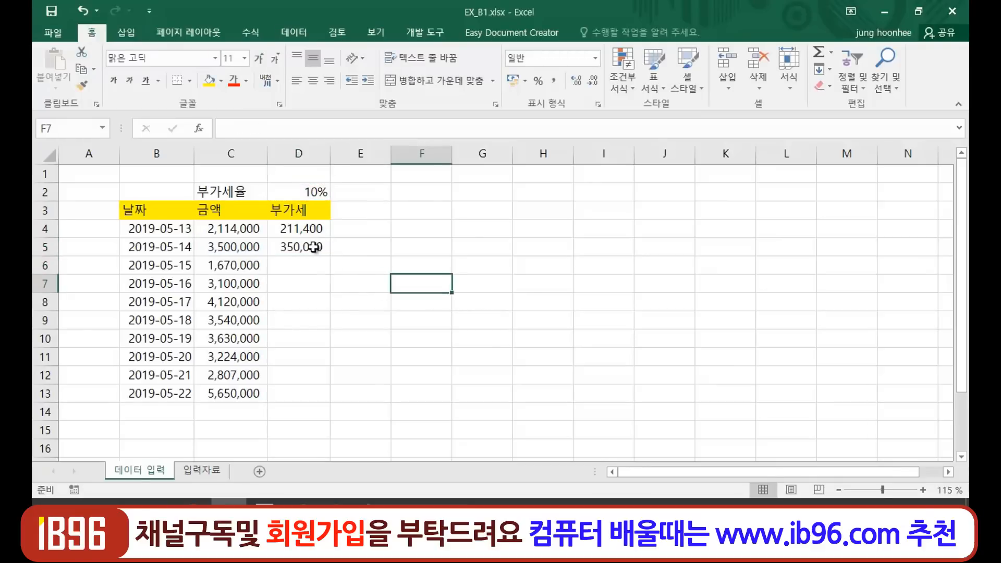
left_click(314, 247)
left_click(302, 270)
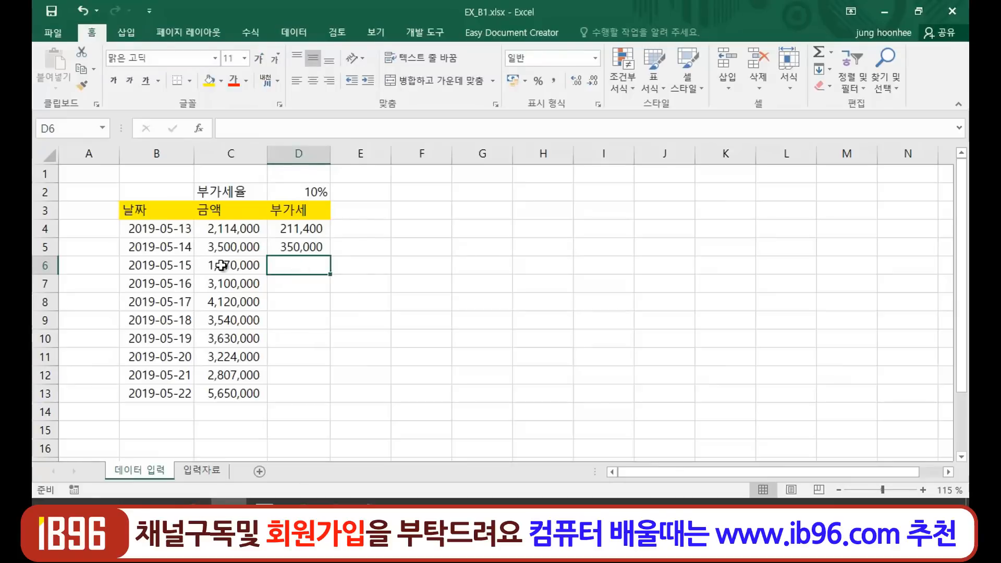
left_click(220, 266)
left_click(311, 189)
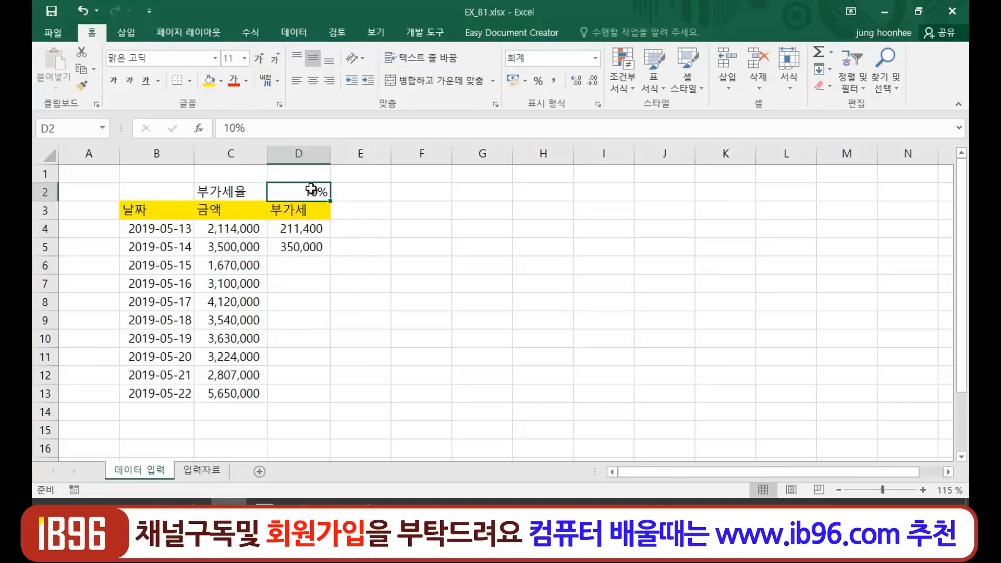
left_click(318, 267)
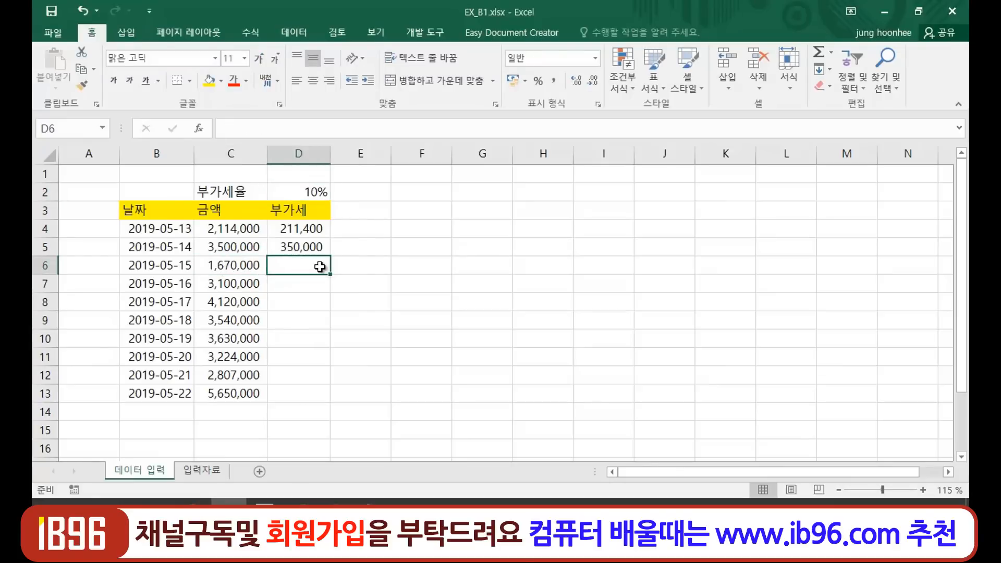
left_click(482, 242)
Step: Clear the individually entered VAT formulas from cells D4:D5
left_click_drag(290, 224, 299, 248)
left_click(385, 269)
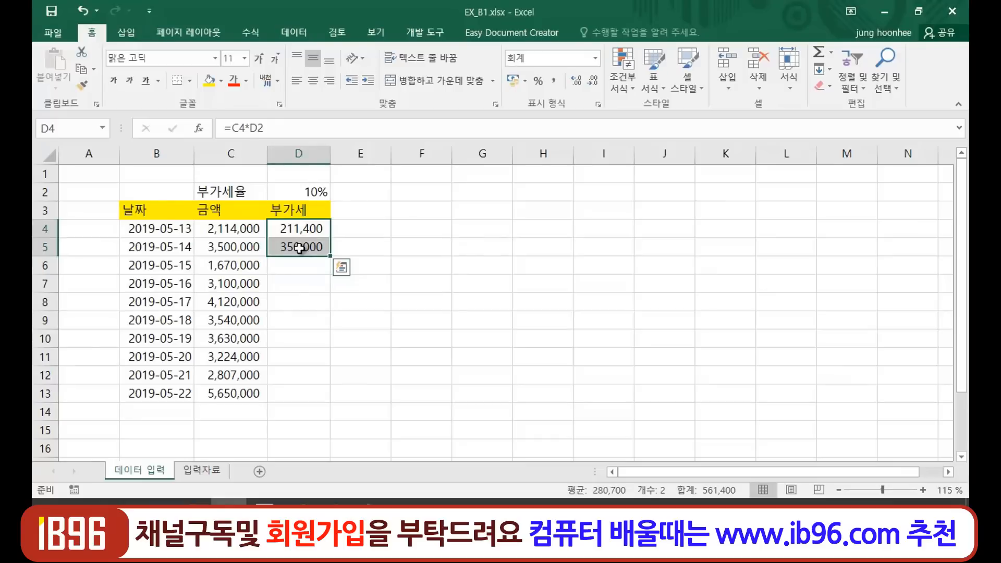
key("Delete")
left_click(410, 245)
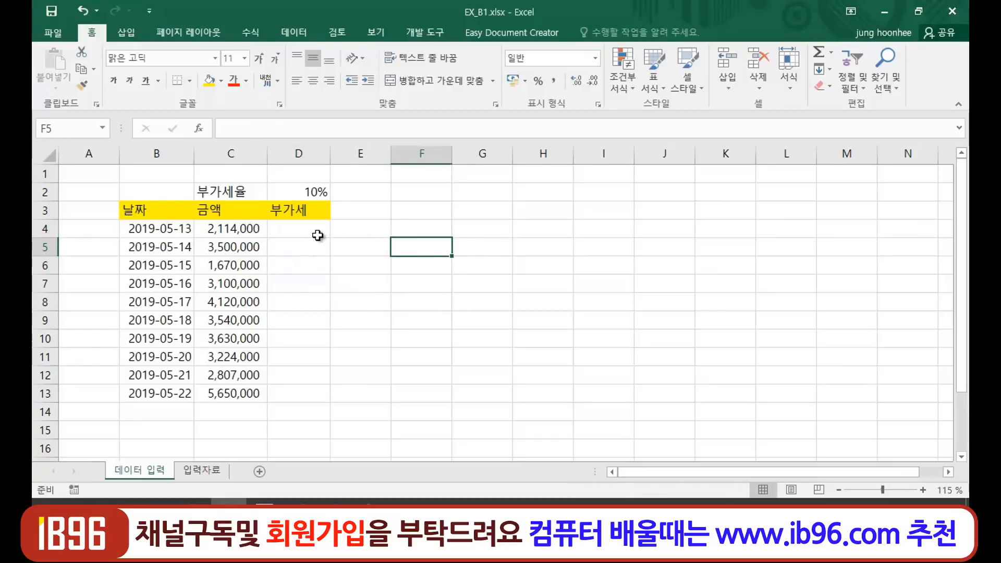
left_click(317, 236)
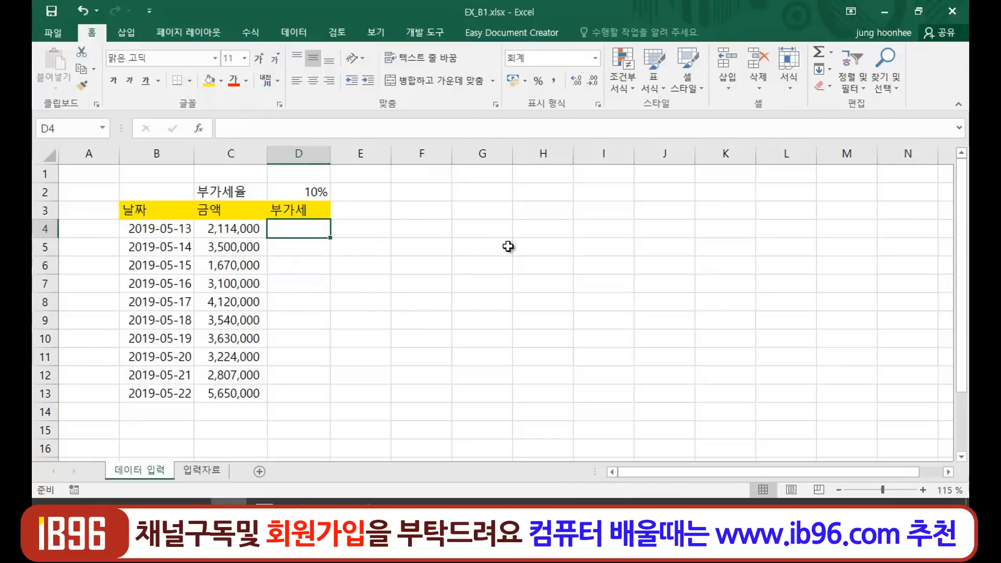
Step: Examine how the empty VAT cells D4:D13 relate to the amounts beside them and the single rate in D2
left_click(360, 321)
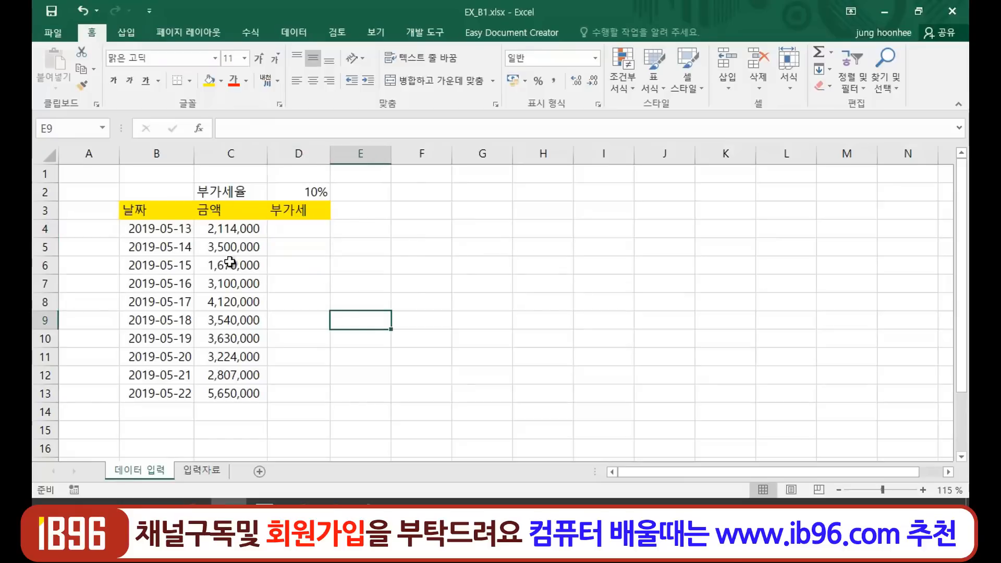
left_click(233, 230)
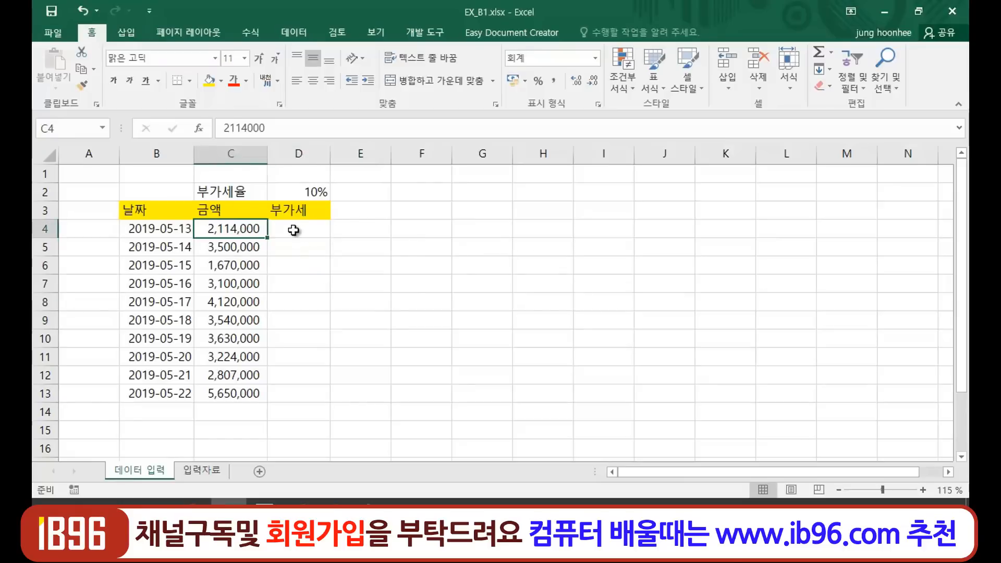
left_click(293, 230)
left_click(230, 230)
left_click(279, 230)
left_click(228, 231)
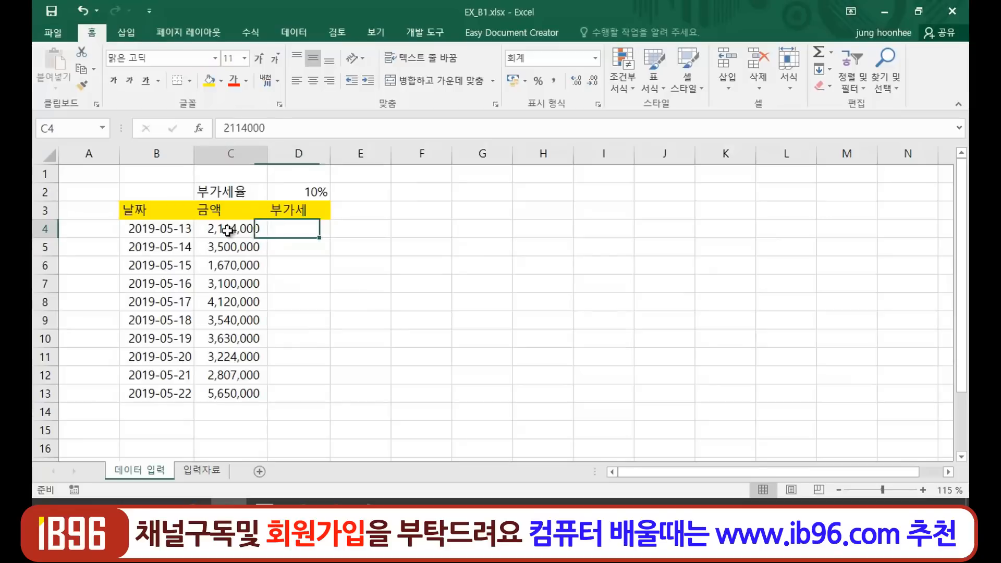
left_click(307, 230)
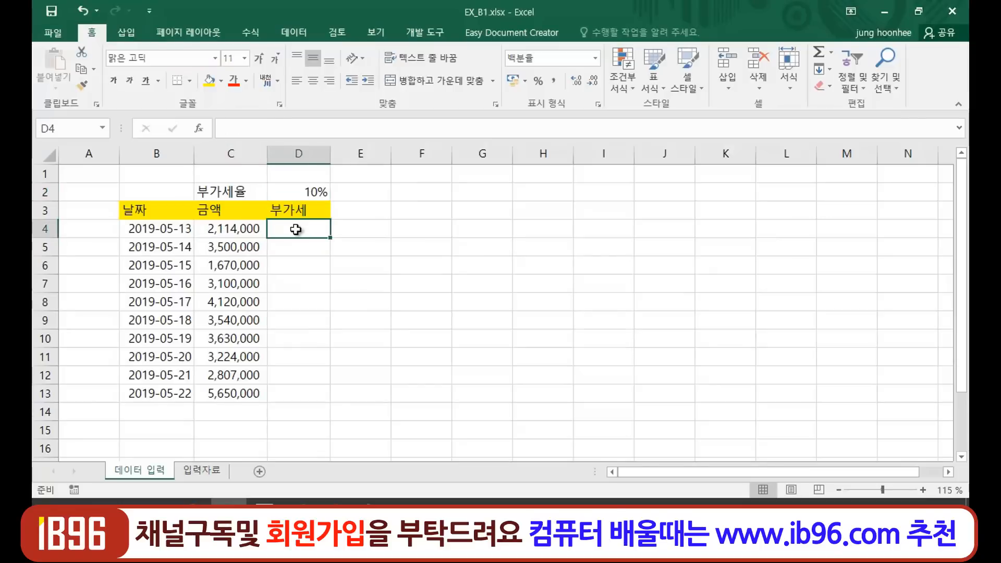
left_click(277, 247)
left_click(232, 249)
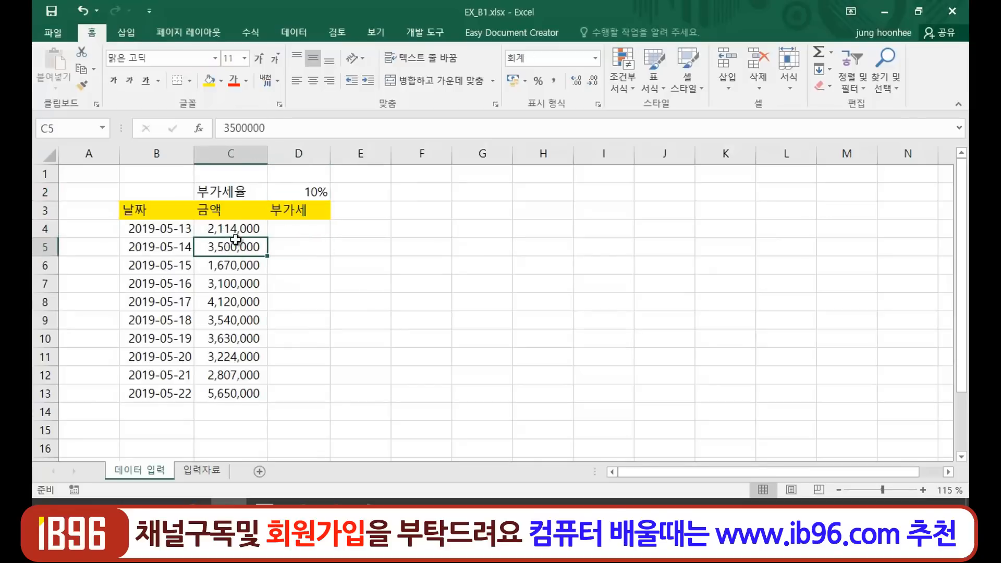
left_click(315, 192)
left_click(312, 250)
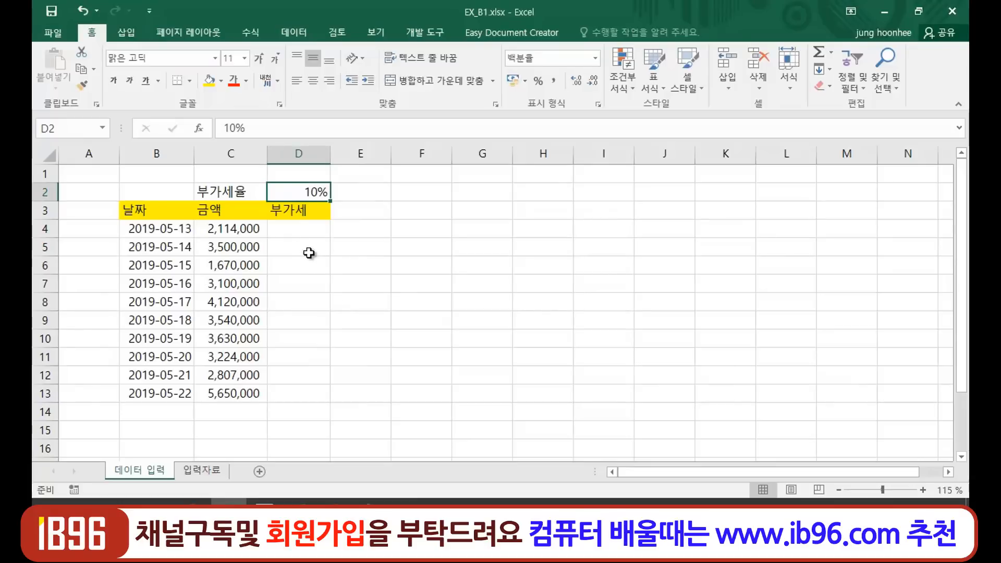
left_click(301, 233)
left_click(294, 251)
left_click(296, 284)
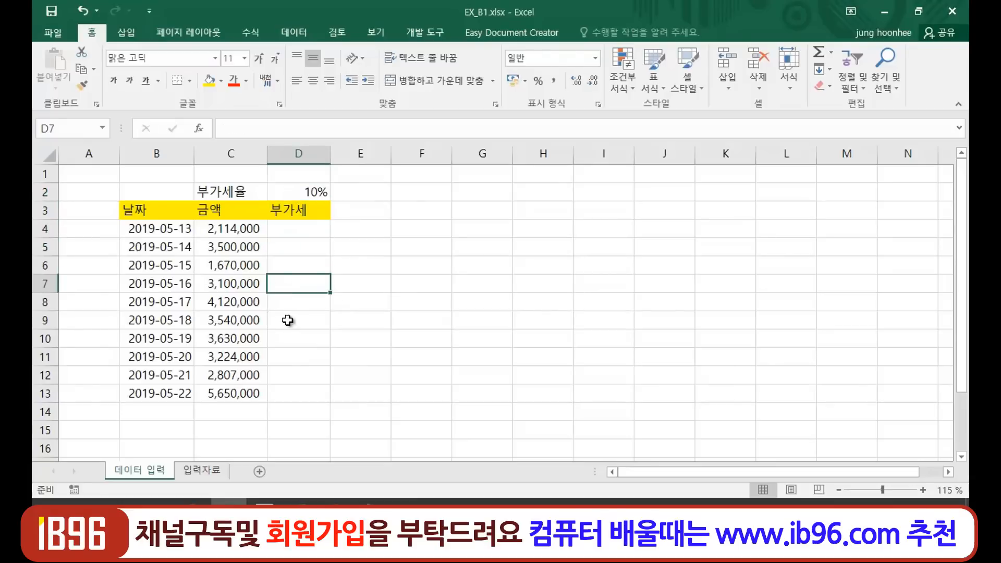
left_click(288, 321)
left_click(283, 373)
left_click(294, 408)
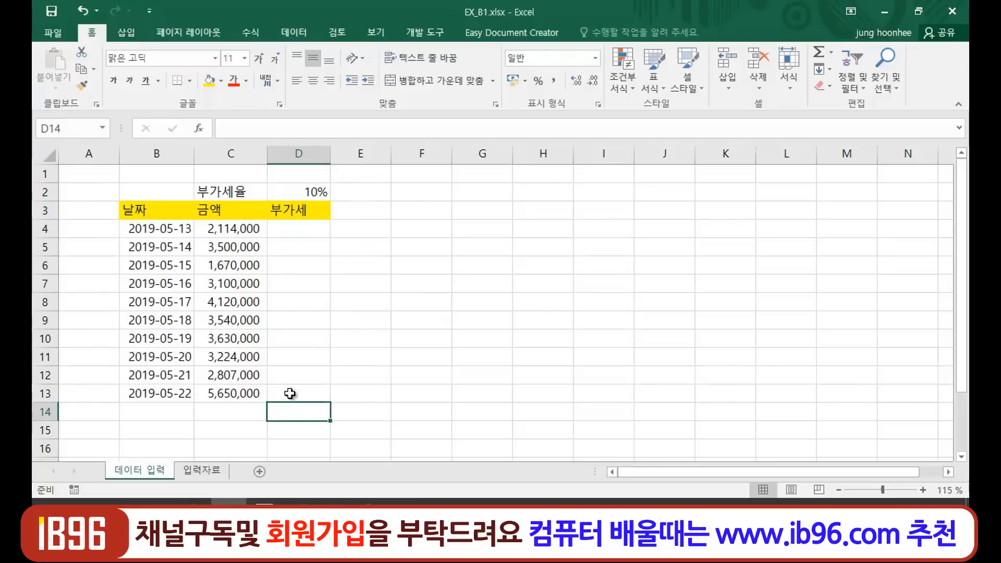
left_click(315, 193)
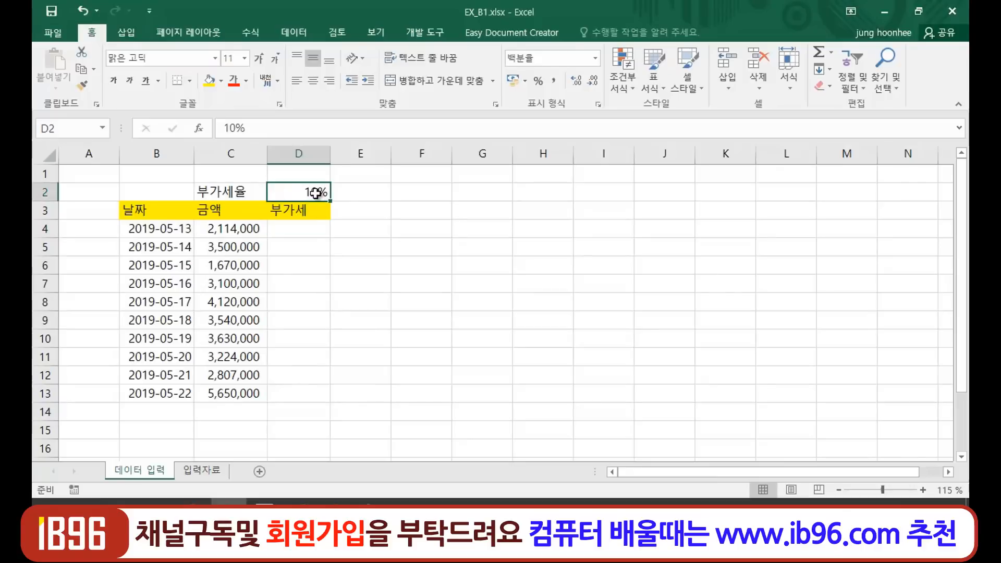
Step: Enter the VAT formula =C4*$D$2 in cell D4, with an absolute reference to the VAT rate
left_click(311, 230)
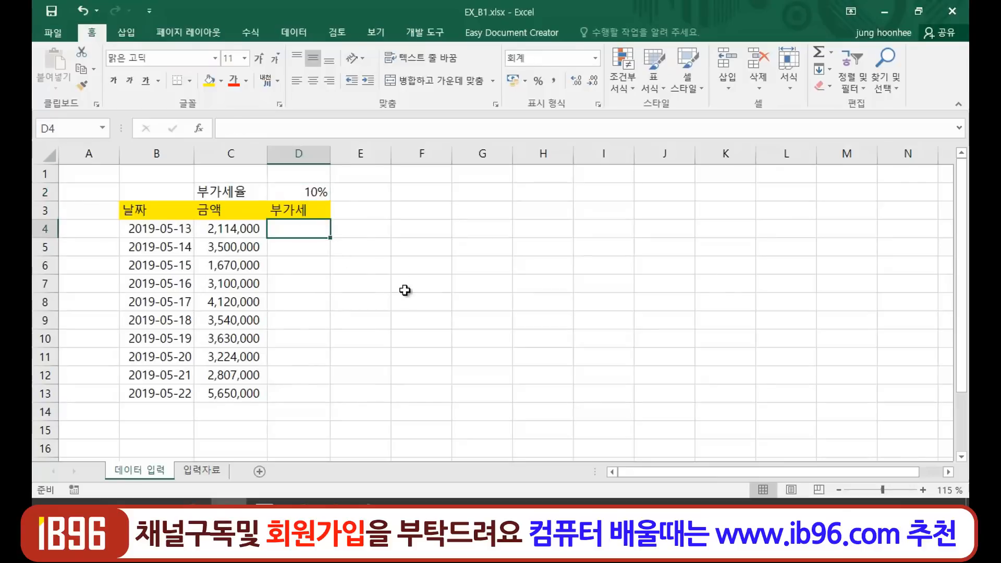
type("=")
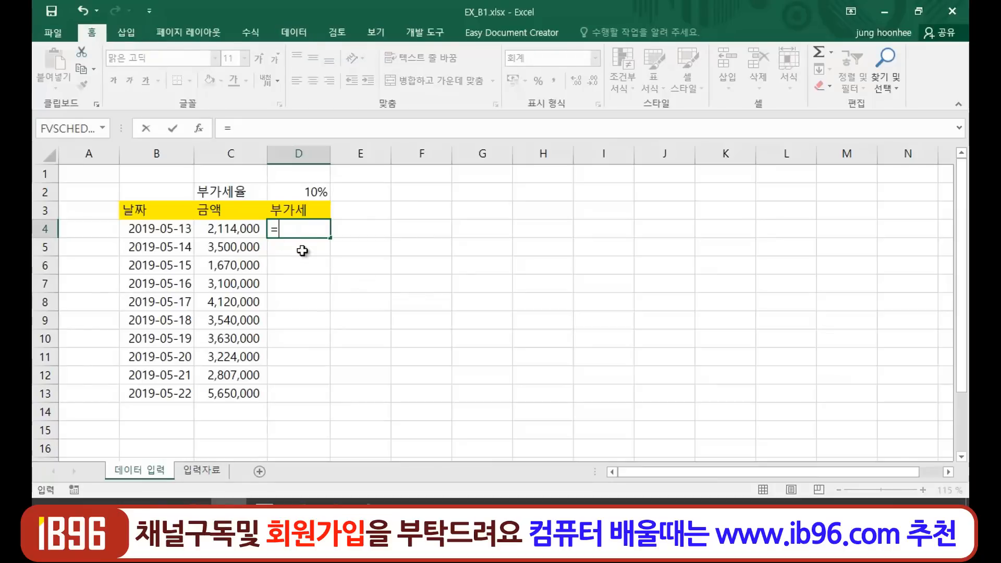
left_click(233, 228)
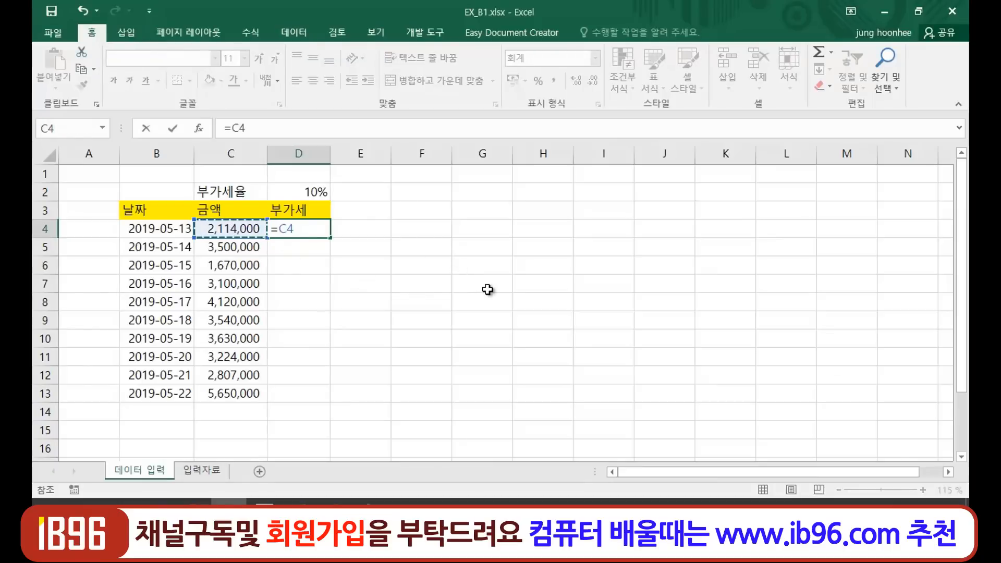
type("*")
left_click(307, 191)
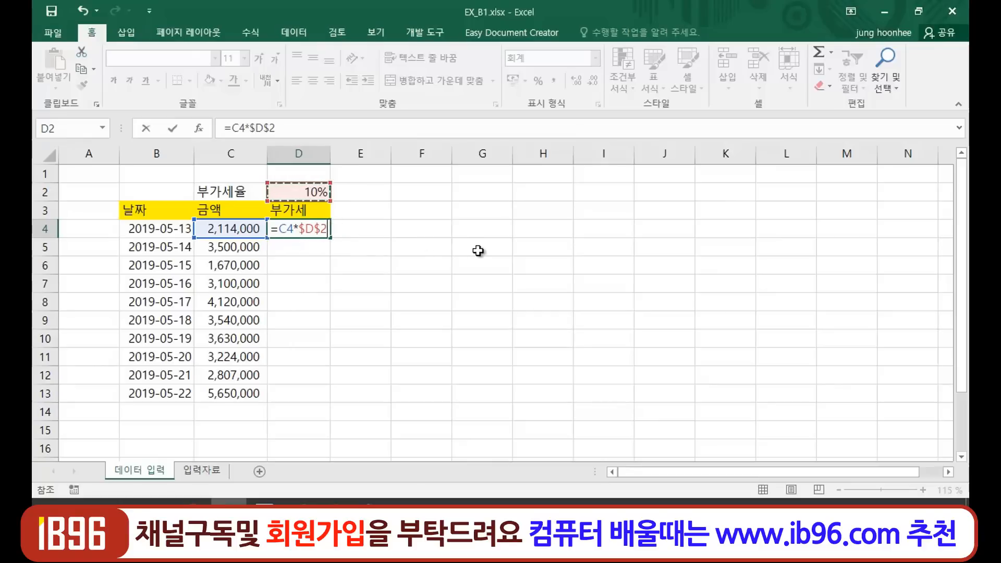
key("Return")
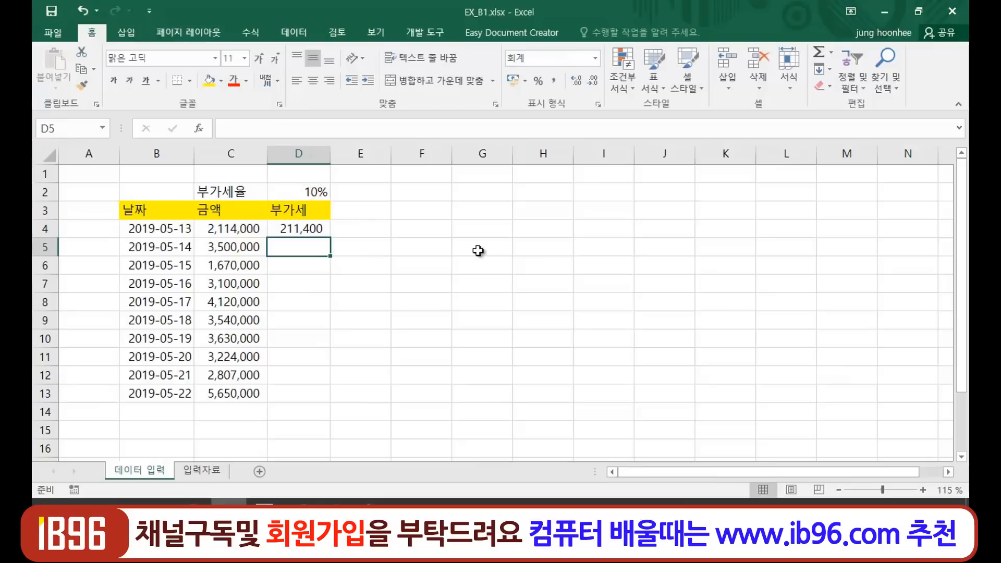
Step: Fill the VAT formula from D4 down through D13 so every amount row has its VAT
left_click(311, 227)
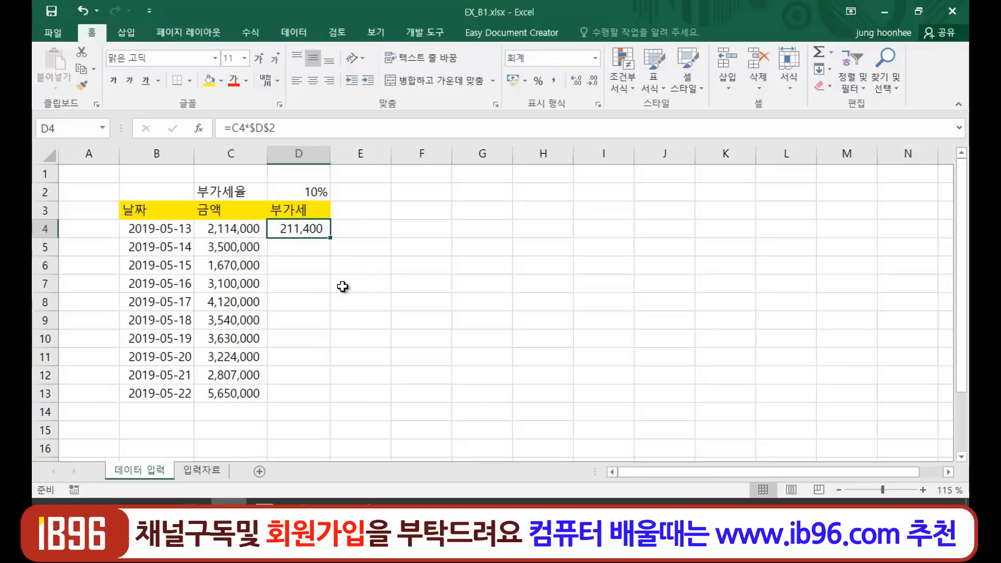
left_click(301, 254)
left_click(295, 328)
left_click(293, 375)
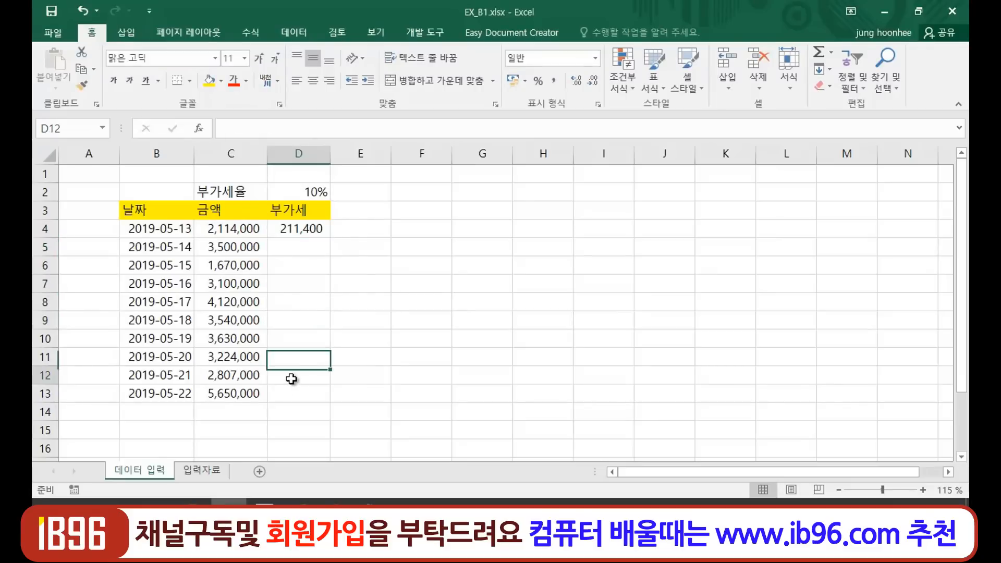
left_click(304, 396)
left_click(305, 227)
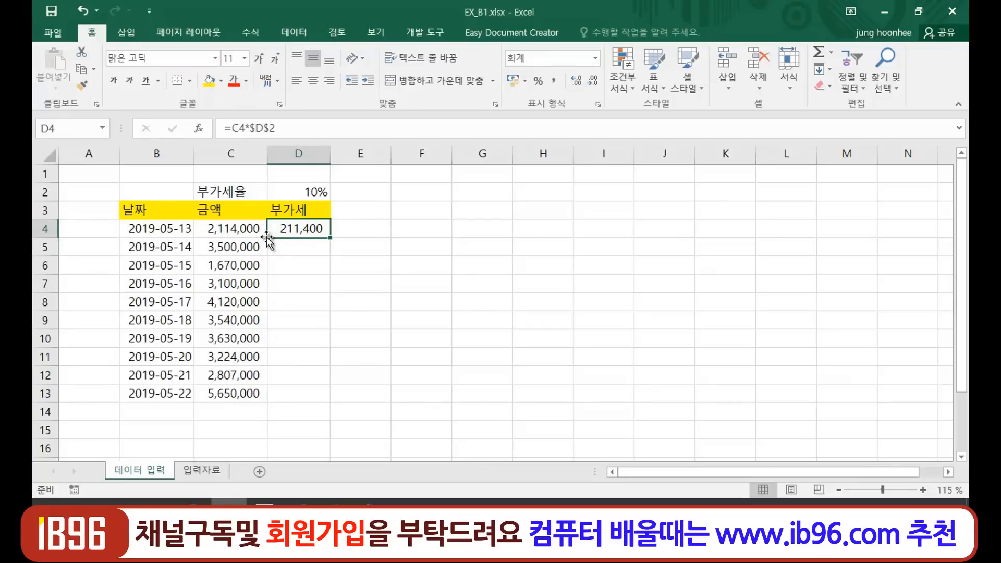
double_click(331, 236)
left_click(305, 423)
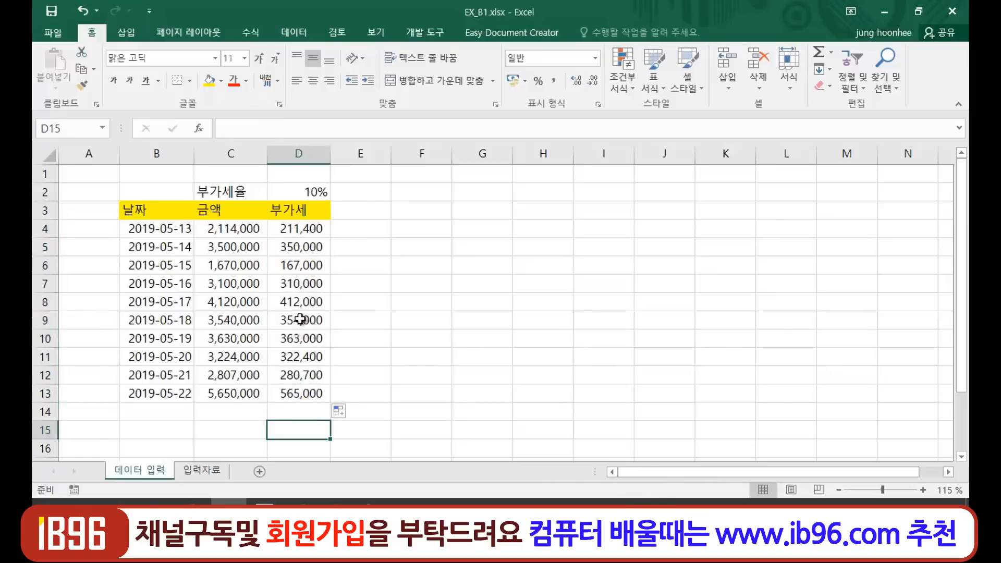
Step: Compare the first and last amounts in C4 and C13 with the VAT formulas in D4 and D13
left_click(442, 415)
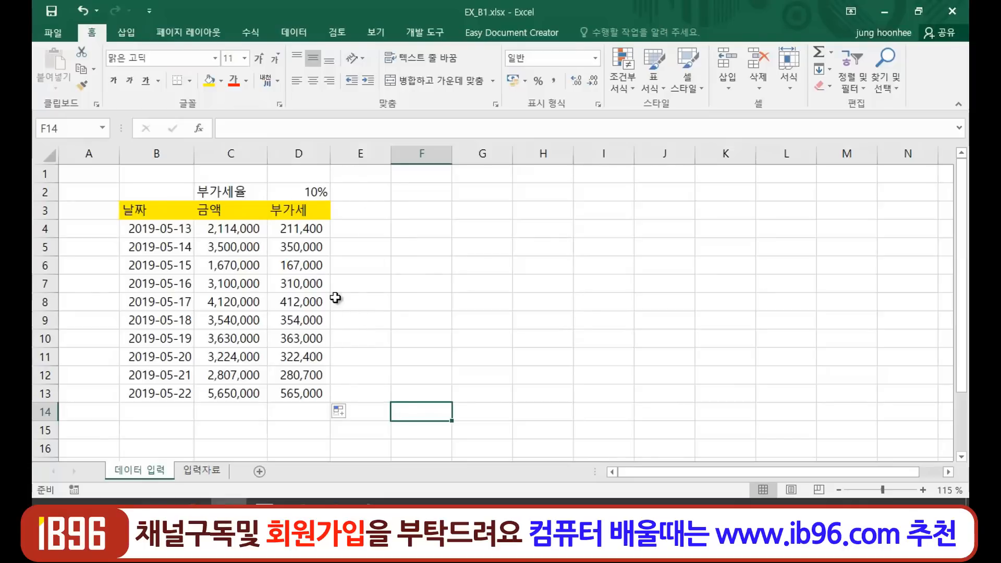
left_click(237, 229)
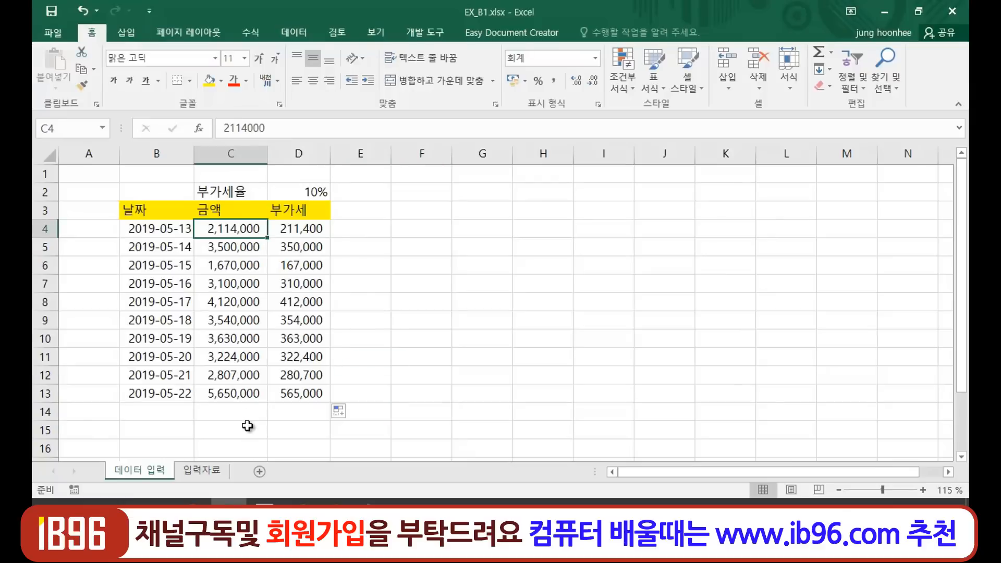
left_click(246, 399)
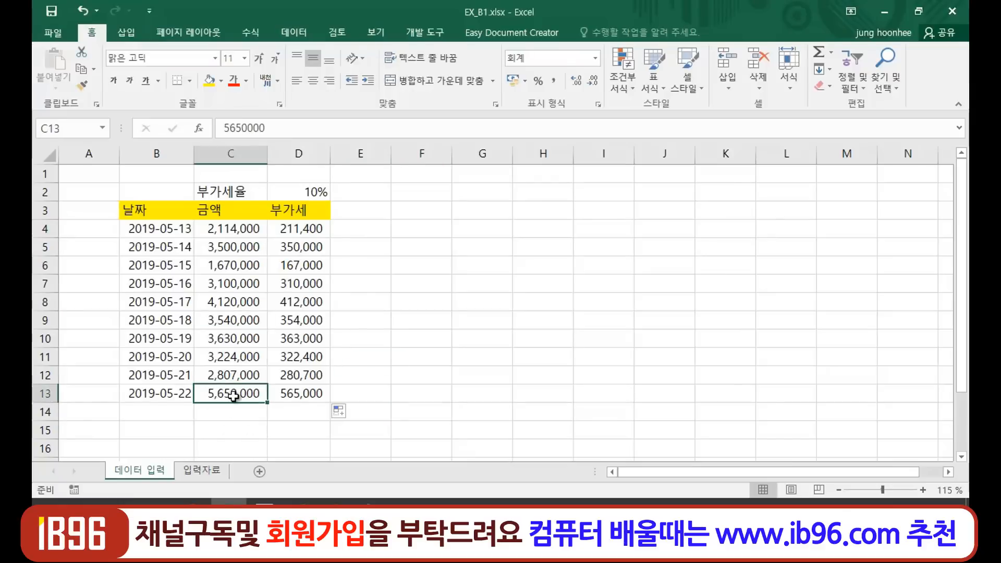
left_click(324, 232)
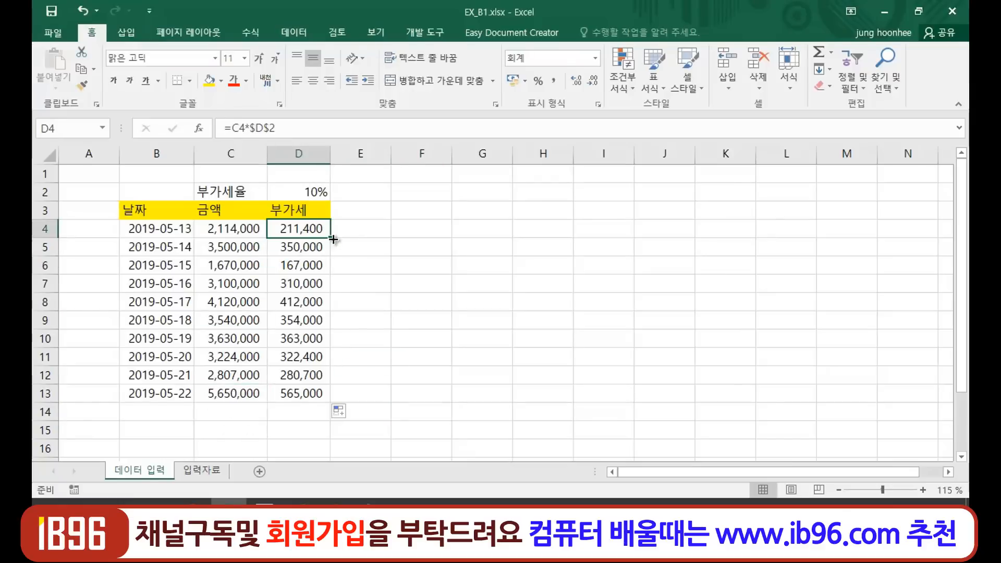
left_click(225, 395)
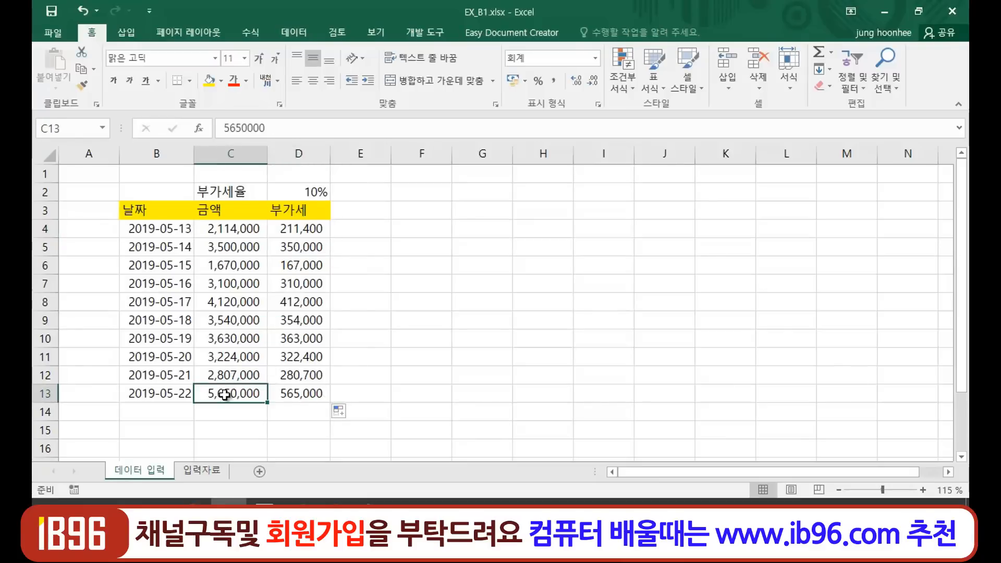
left_click(303, 394)
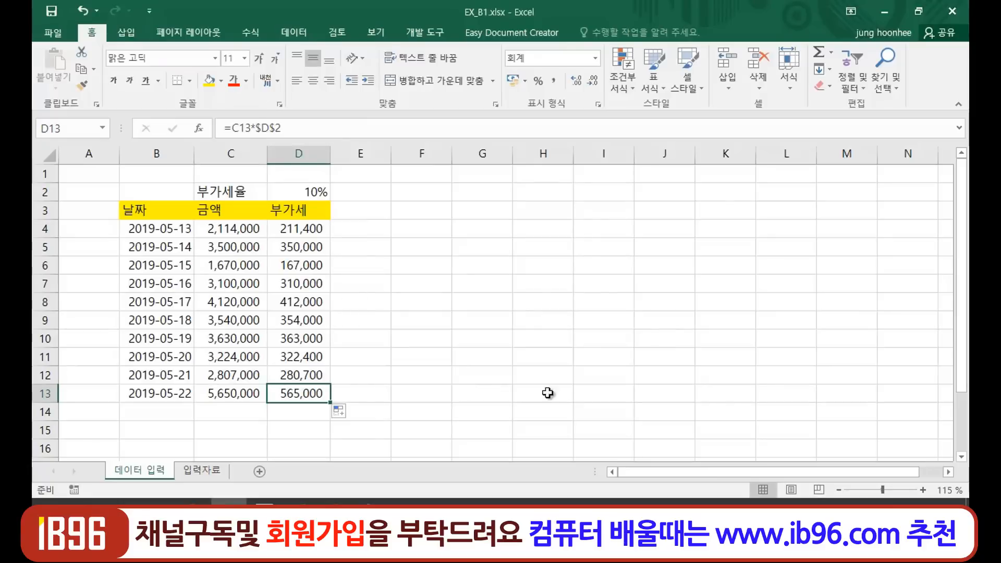
left_click(549, 376)
left_click(406, 298)
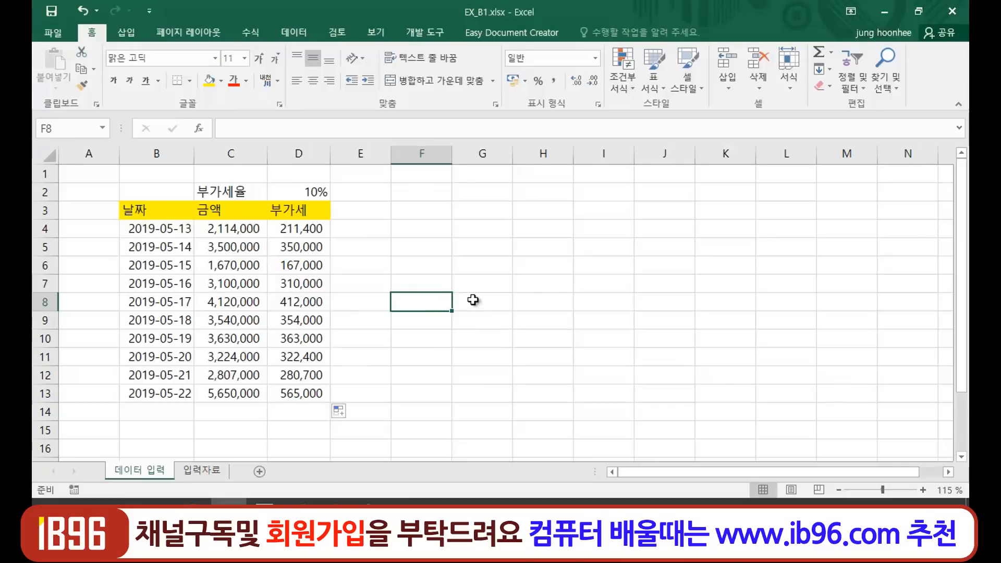
left_click(366, 326)
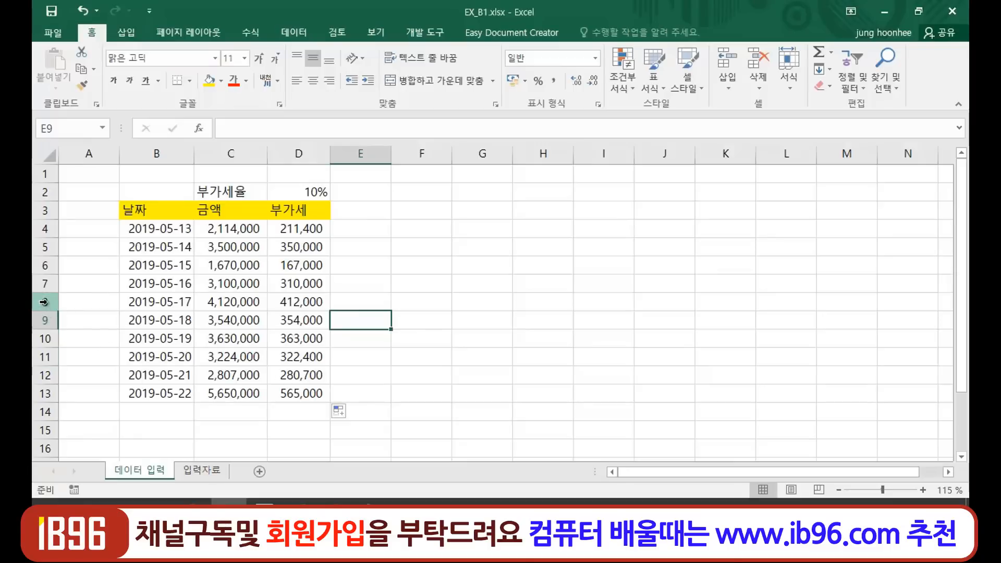
Step: Insert two blank rows at rows 8 and 9, between the 2019-05-16 and 2019-05-17 entries
left_click_drag(44, 301, 45, 322)
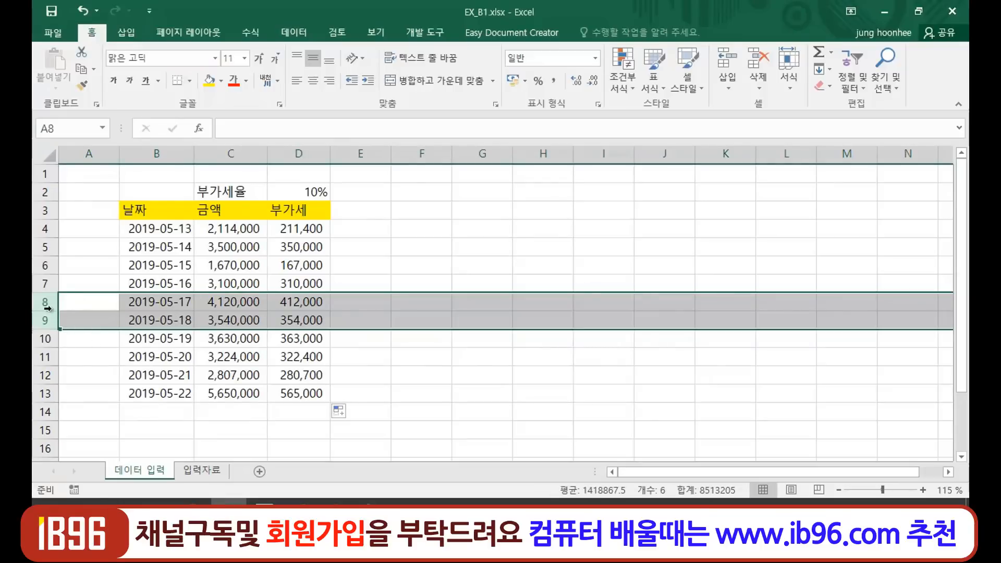
left_click_drag(41, 305, 35, 326)
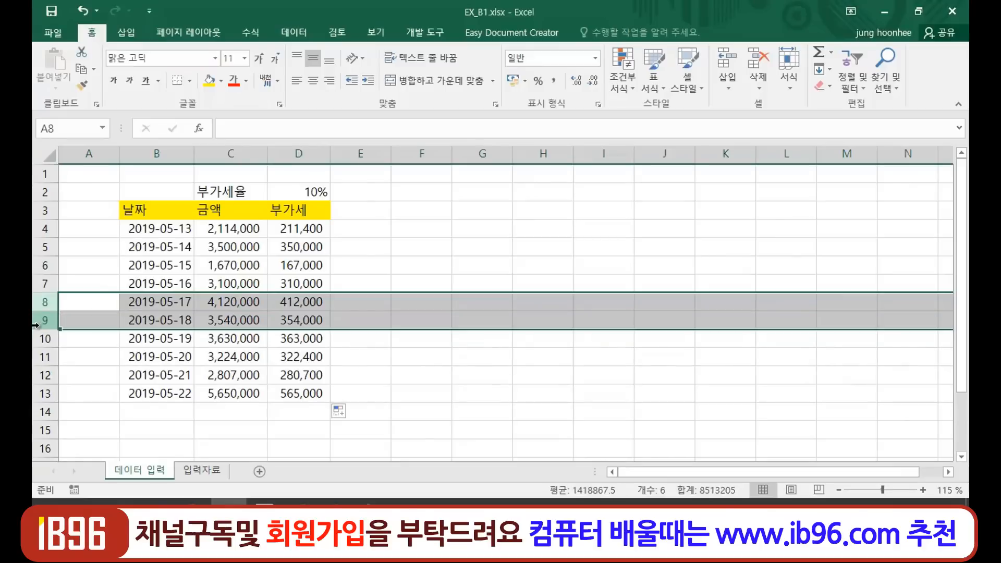
right_click(45, 319)
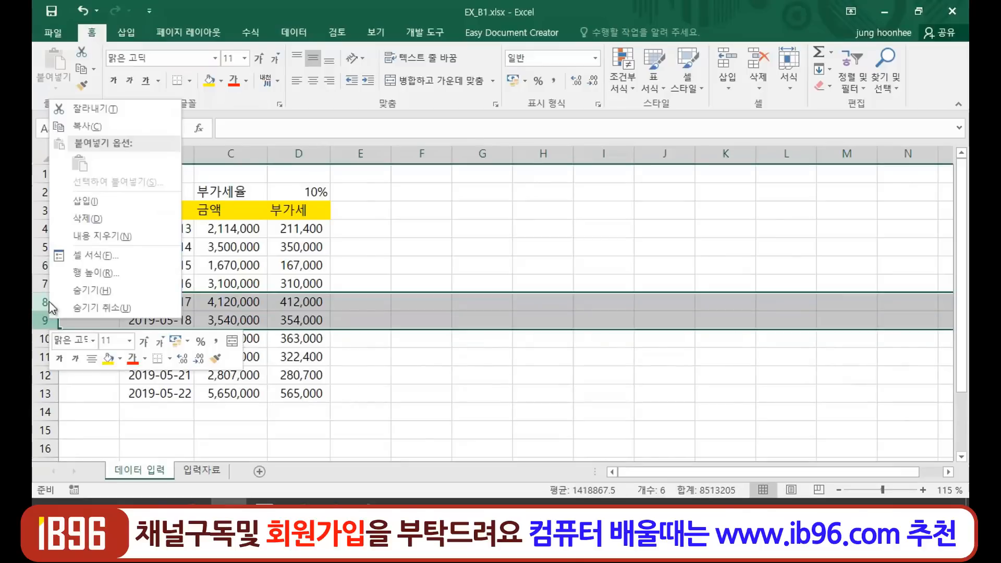
left_click(93, 195)
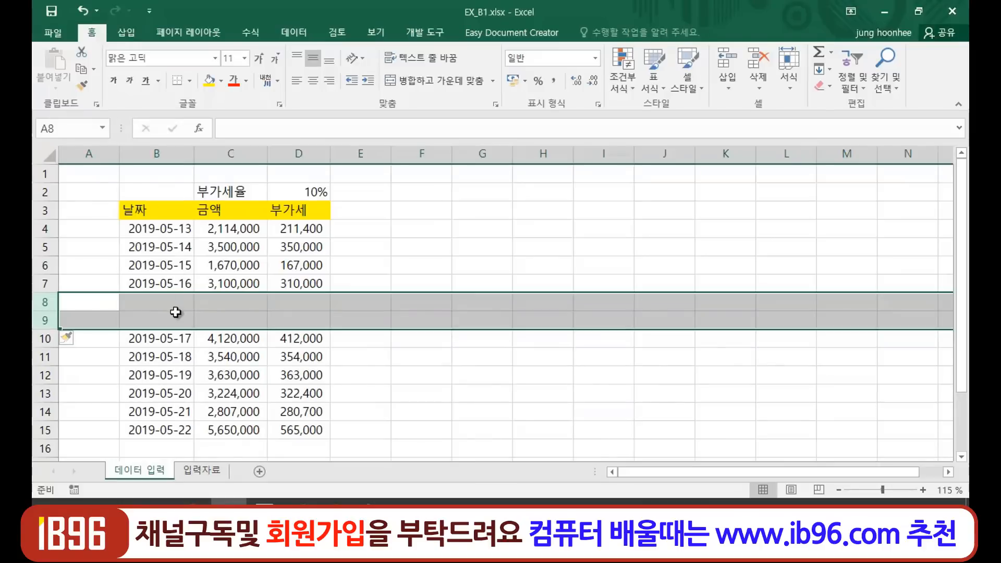
Step: Examine the blank date cells B8 and B9 in relation to the date above them in B7
left_click(168, 298)
left_click(169, 298)
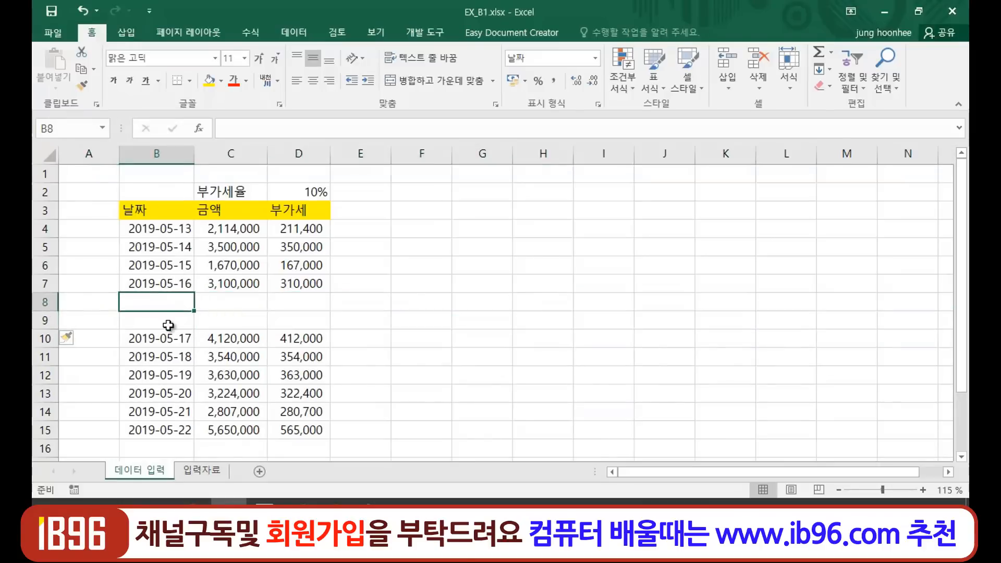
left_click(170, 324)
left_click(171, 293)
left_click(168, 318)
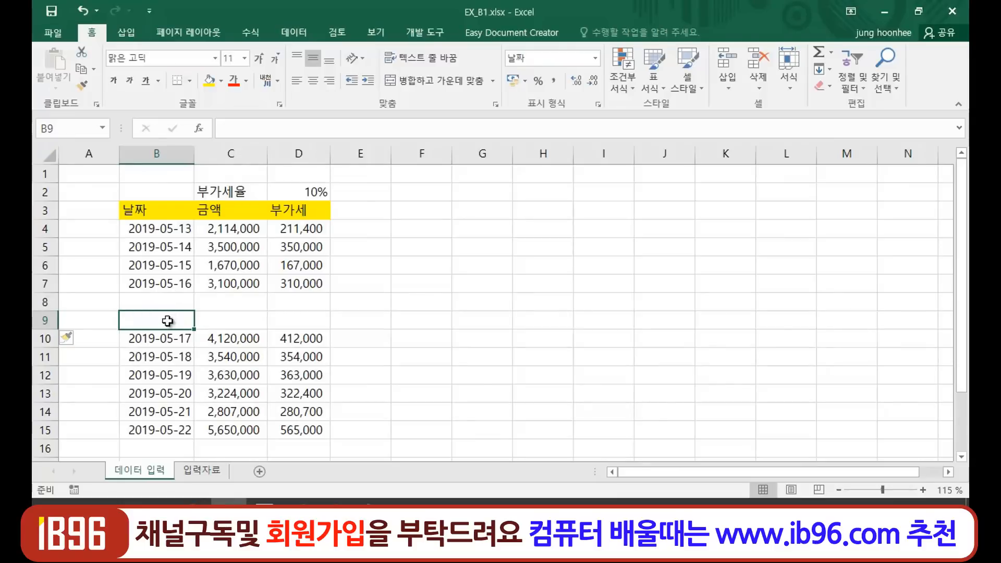
left_click(146, 284)
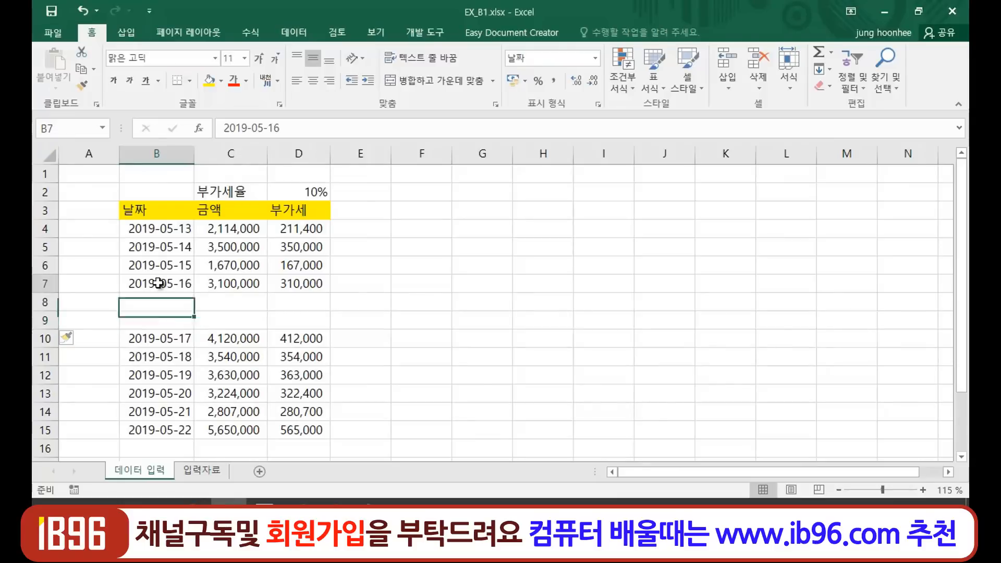
left_click(145, 316)
left_click(164, 287)
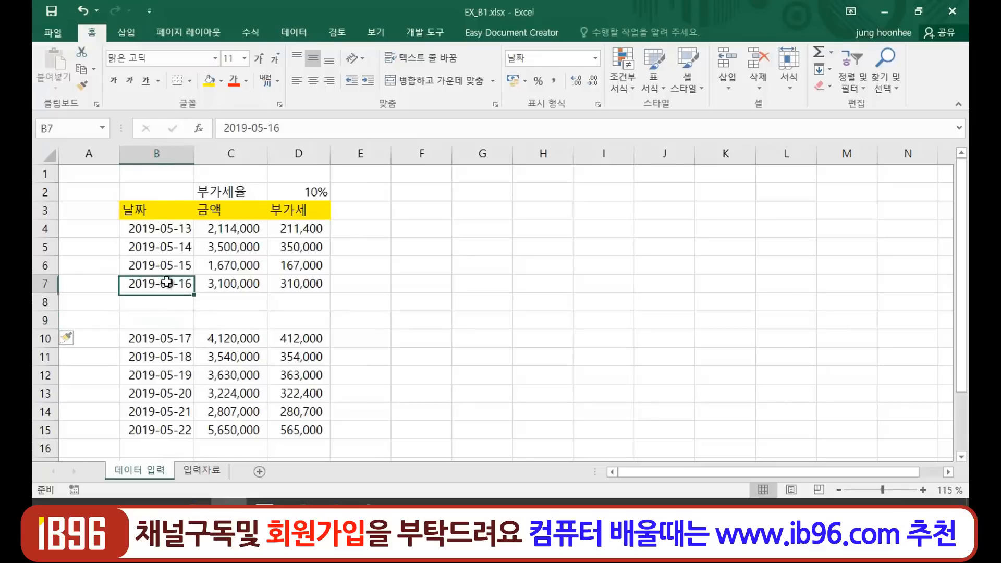
left_click(156, 305)
left_click(157, 321)
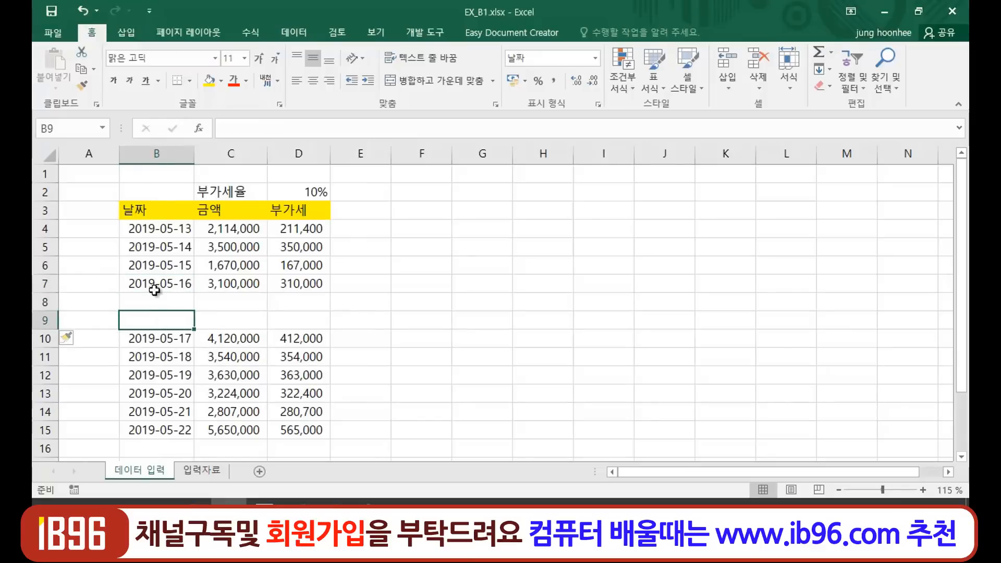
Step: Fill the daily date series from B7 down through B15, covering the two blank date cells
left_click(157, 287)
left_click(156, 307)
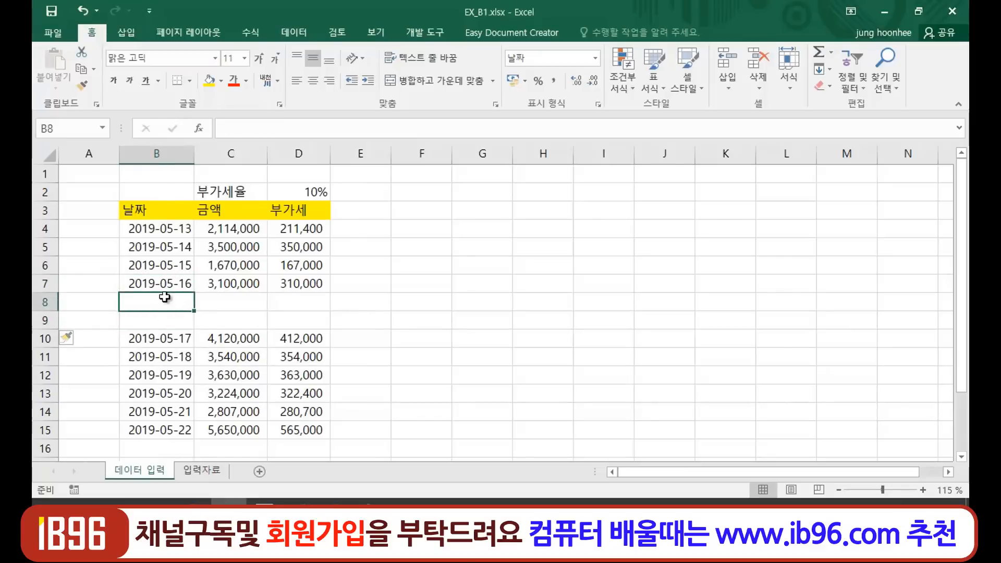
left_click(163, 321)
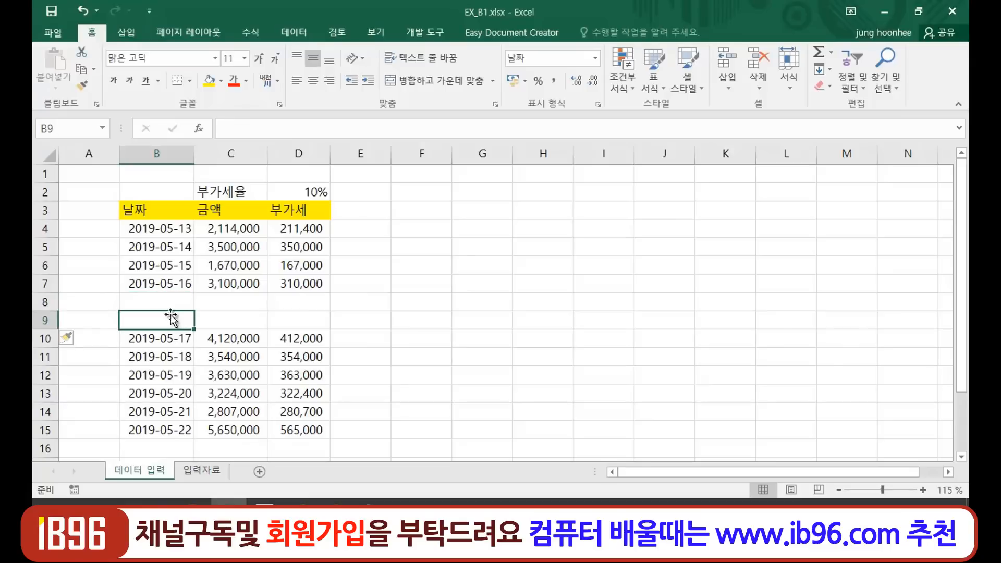
left_click(140, 285)
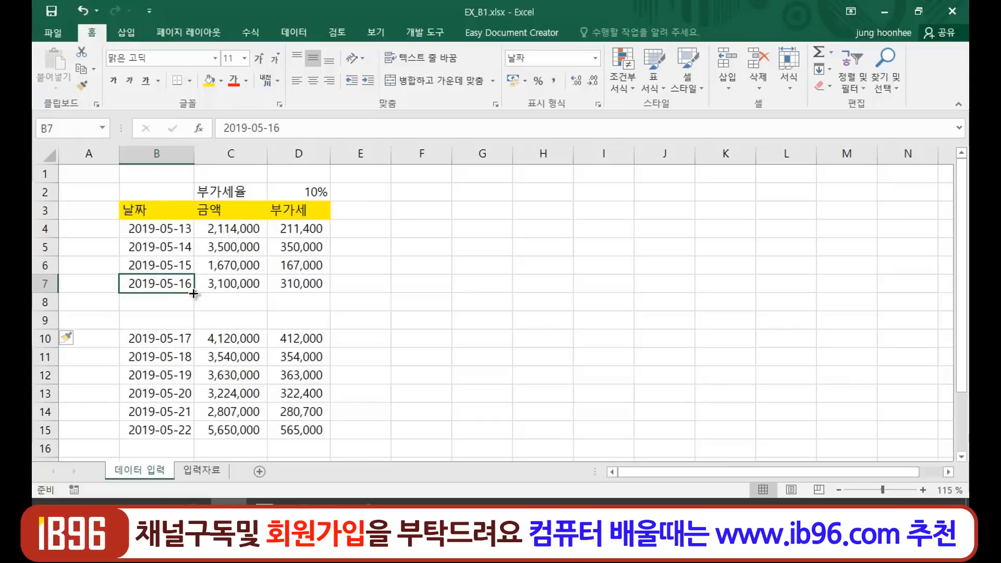
left_click_drag(193, 293, 191, 439)
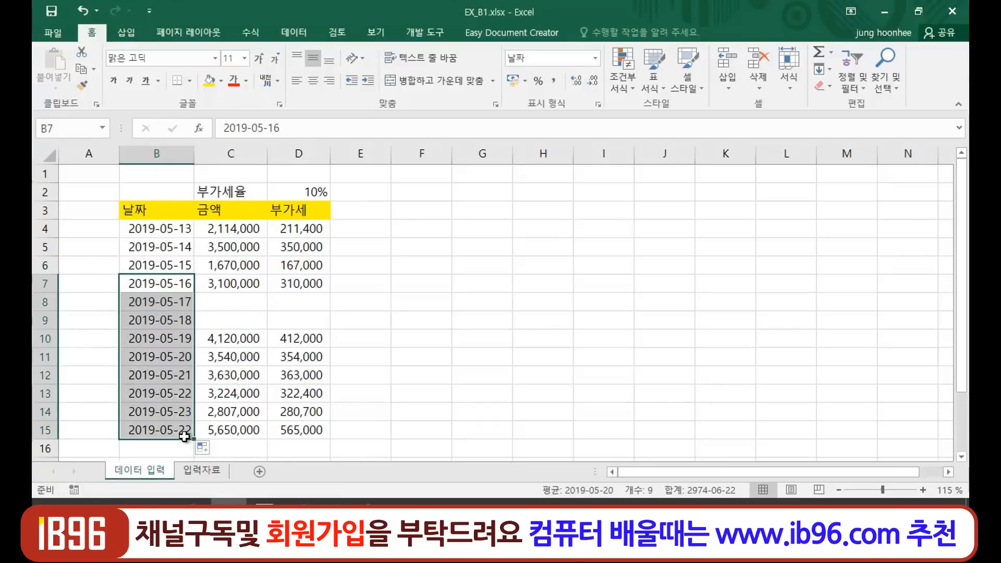
left_click(407, 385)
Step: Move the amounts and VAT values in C10:D15 up so the block starts at C8
left_click_drag(242, 340, 244, 429)
left_click(346, 341)
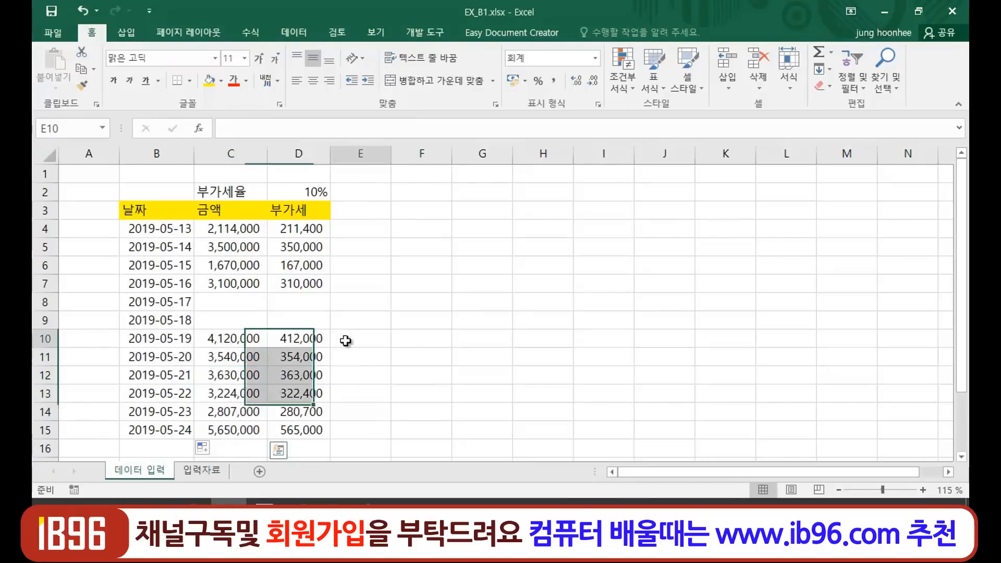
left_click_drag(224, 338, 301, 428)
left_click_drag(232, 331, 233, 297)
left_click(389, 407)
Step: Enter the amounts 2350000 in C14 and 3120000 in C15 for the last two dates
left_click(211, 410)
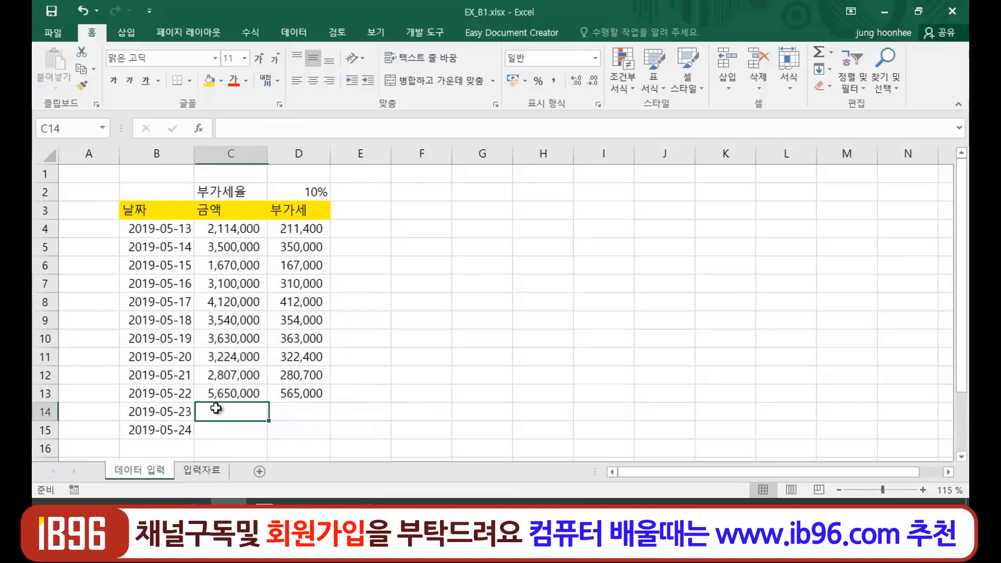
left_click(246, 433)
left_click(235, 410)
left_click(310, 430)
left_click(220, 394)
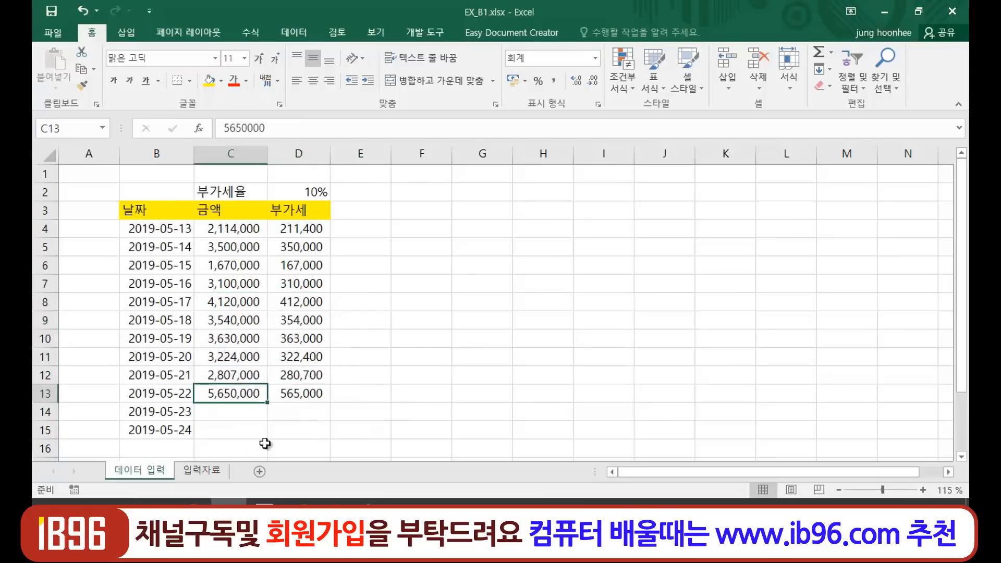
left_click(210, 410)
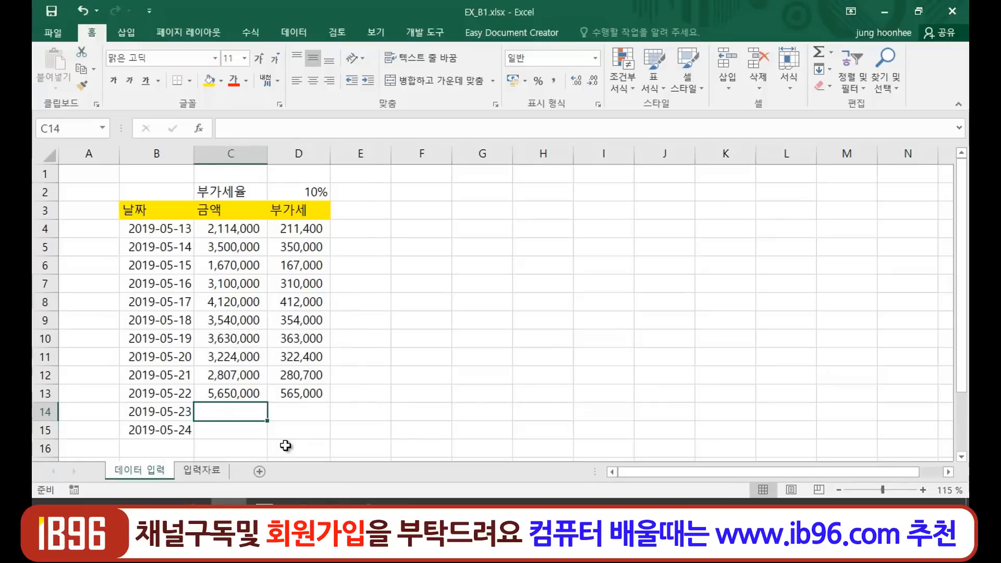
type("2,35")
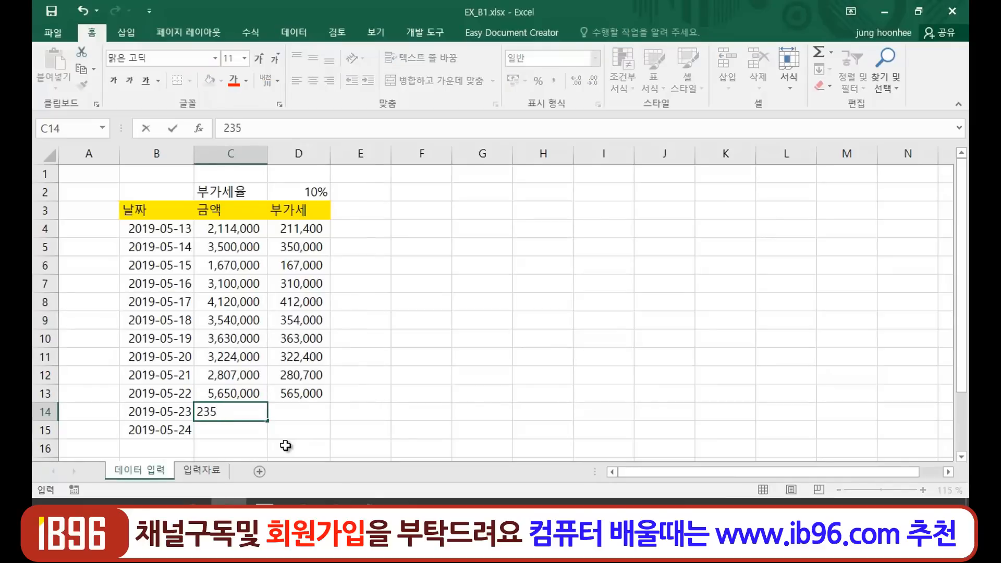
type("0,000")
key("Return")
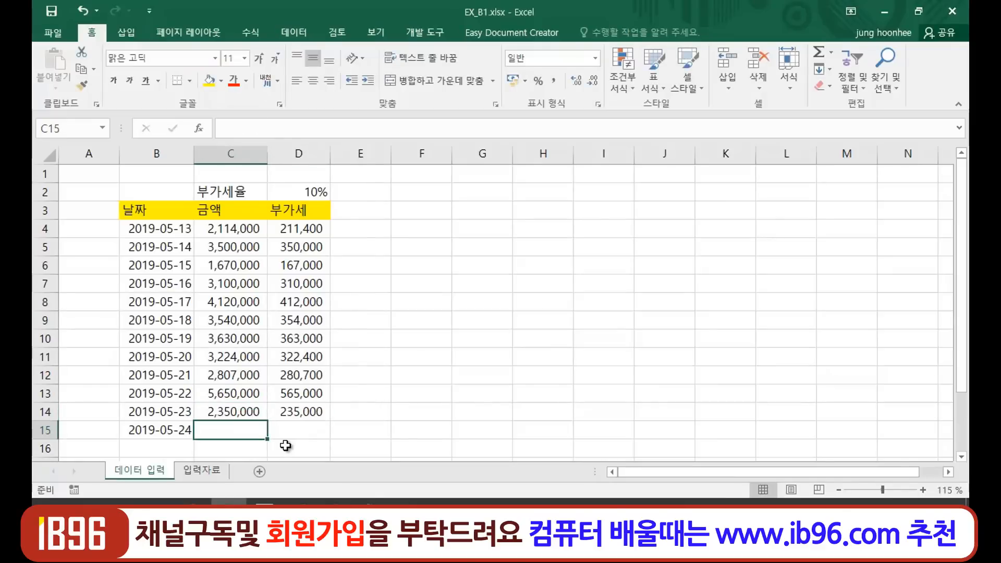
type("3120000")
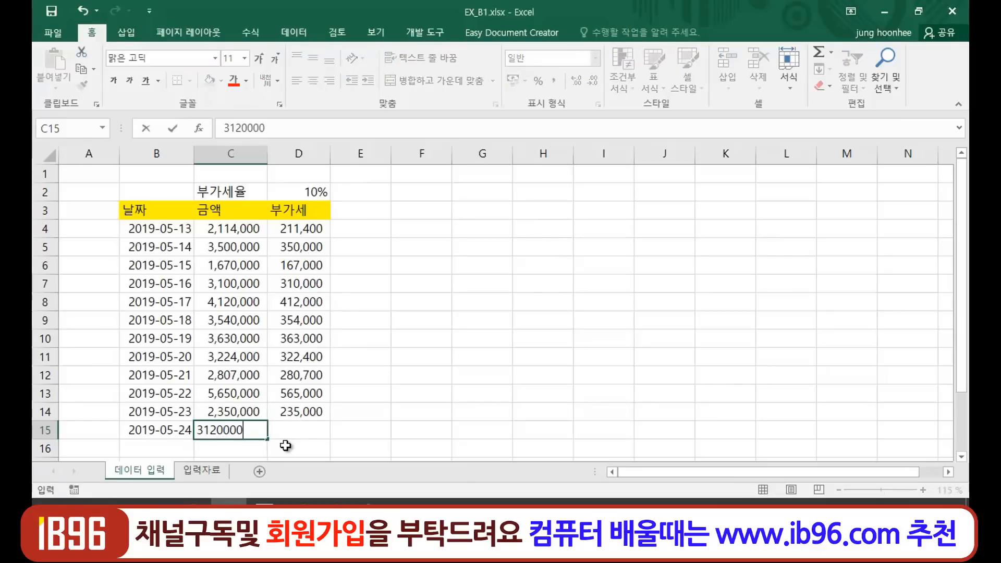
key("Return")
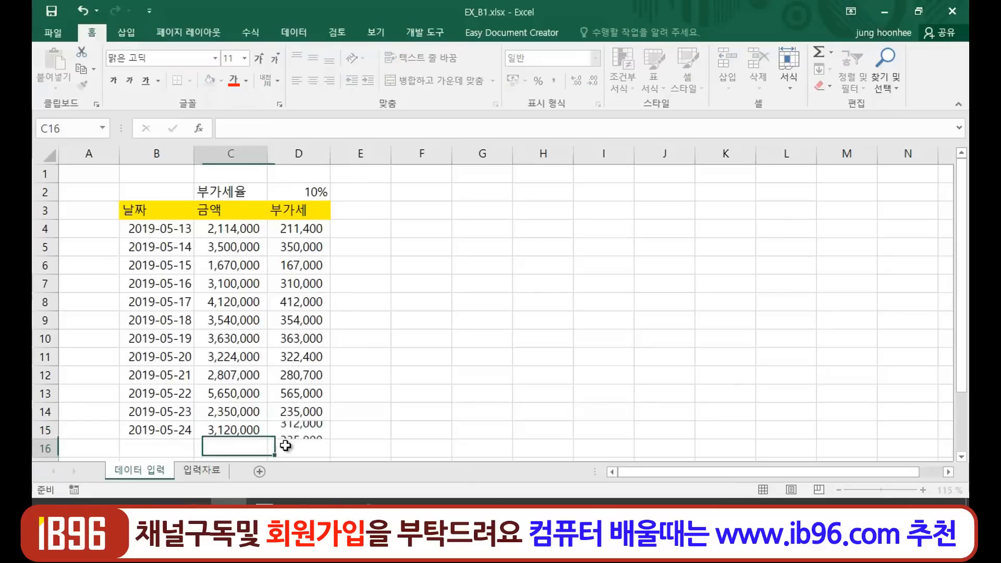
left_click(457, 324)
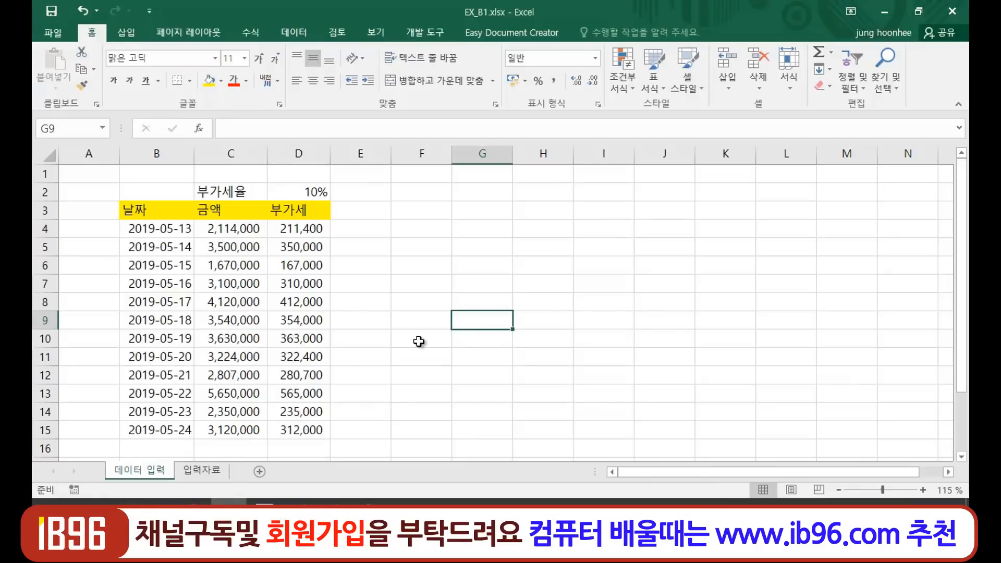
left_click(406, 284)
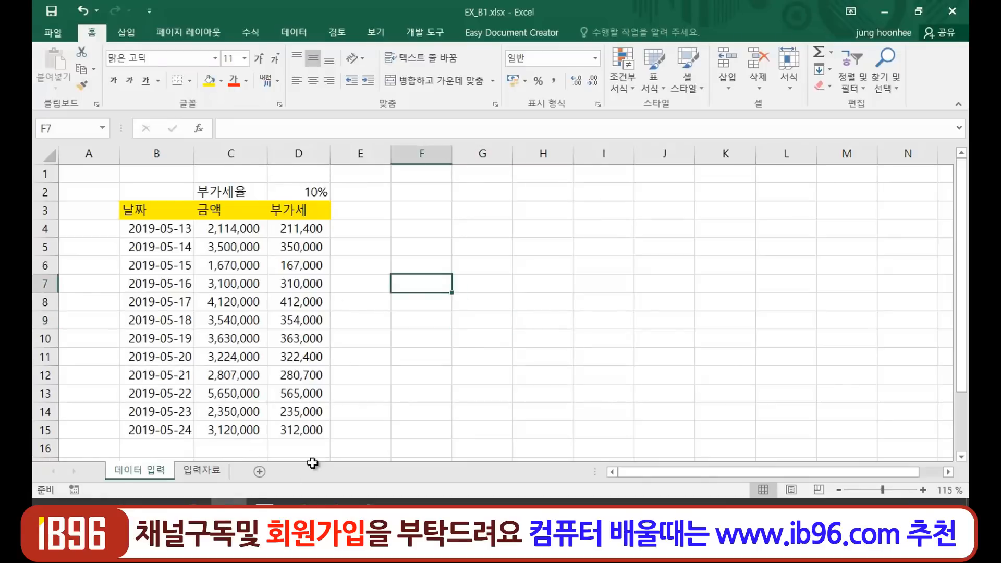
Step: Switch to the PowerPoint slide show and ink the summary slide, circling section 1's check items, marking section 2's absolute-reference text and sketching a dollar sign
mouse_move(229, 502)
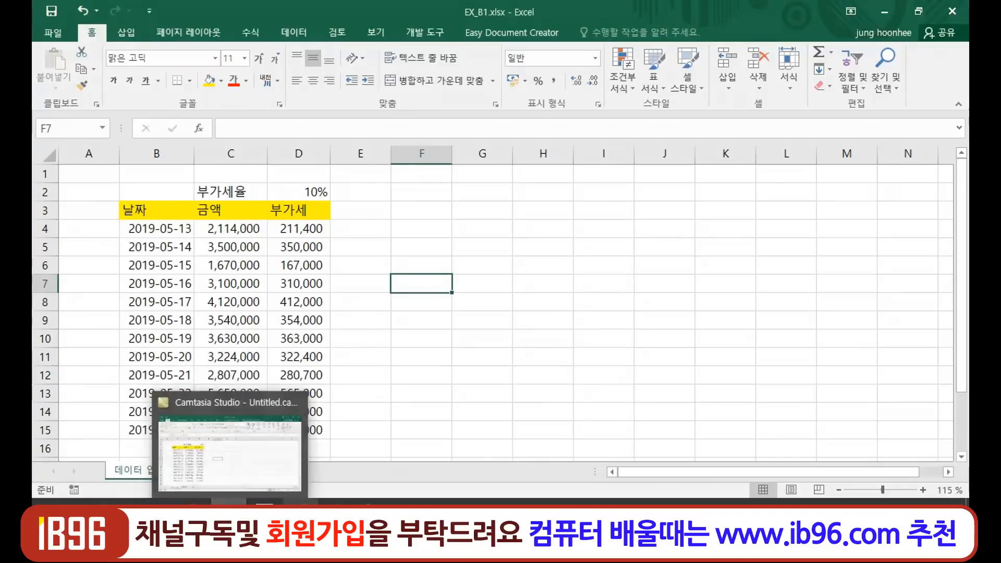
left_click(395, 470)
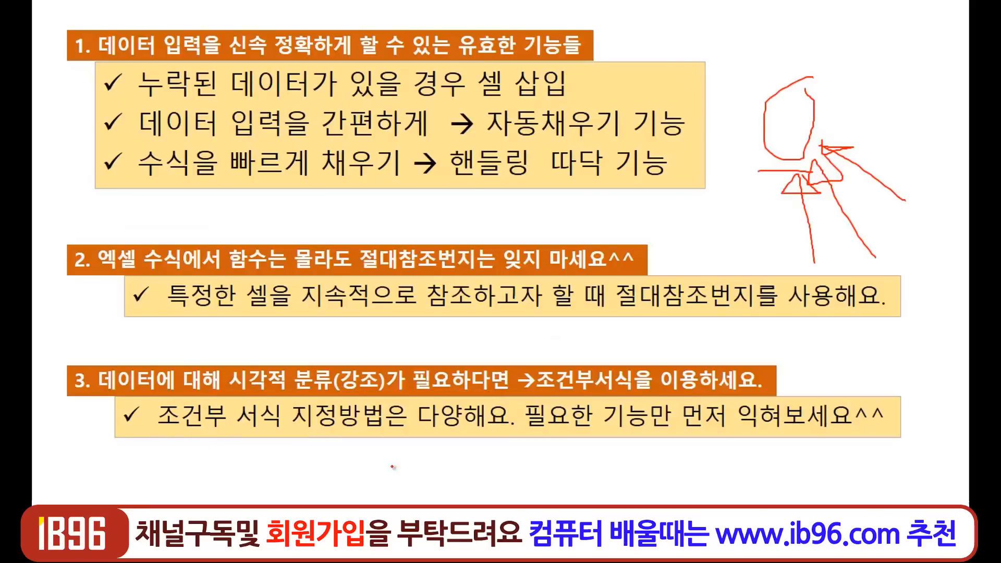
mouse_move(179, 177)
left_mouse_down()
mouse_move(146, 179)
mouse_move(123, 65)
mouse_move(170, 171)
mouse_move(149, 184)
left_mouse_up()
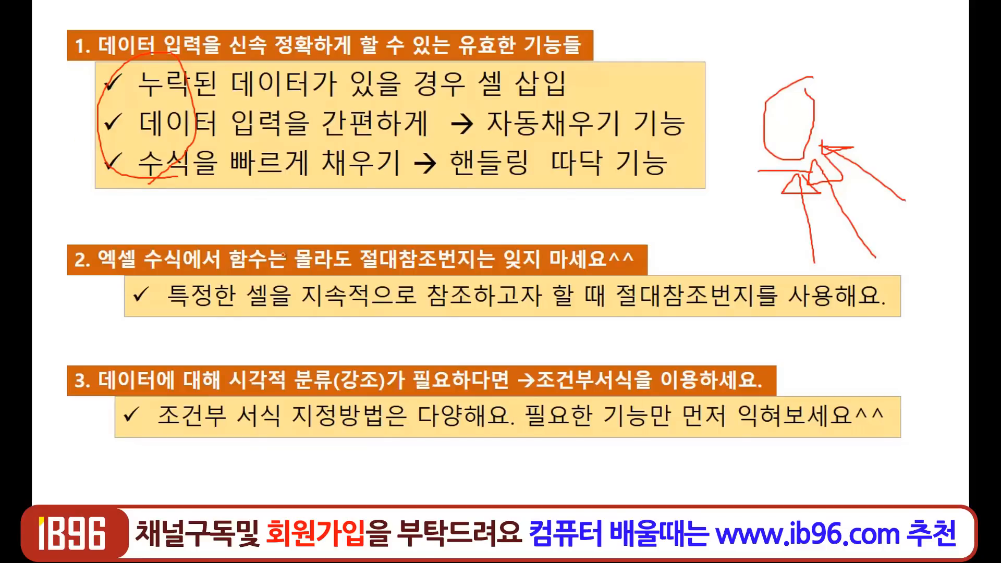
left_click_drag(378, 273, 586, 274)
mouse_move(279, 304)
left_mouse_down()
mouse_move(261, 282)
mouse_move(283, 320)
mouse_move(467, 326)
mouse_move(487, 311)
left_mouse_up()
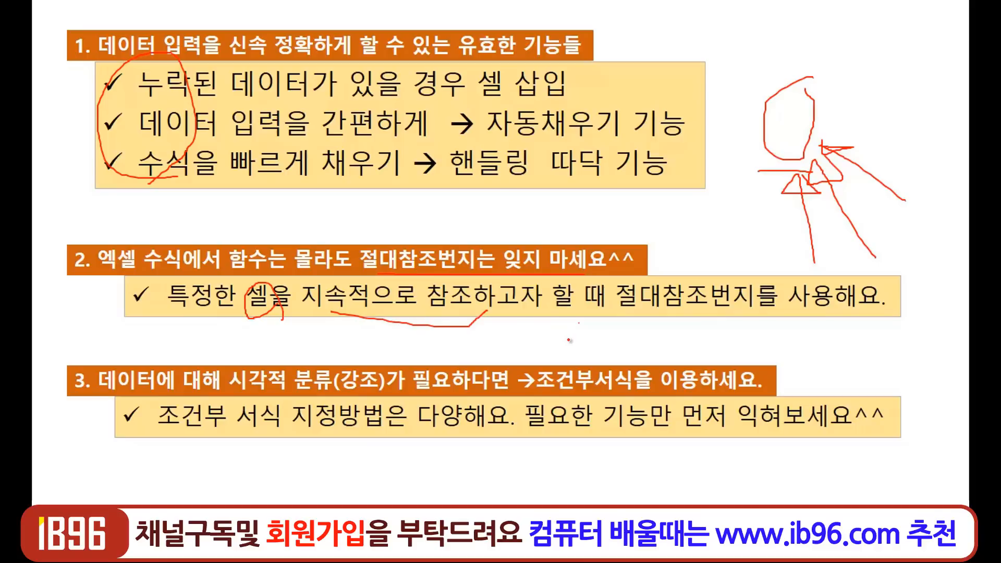
left_click_drag(446, 207, 407, 228)
left_click_drag(438, 192, 438, 266)
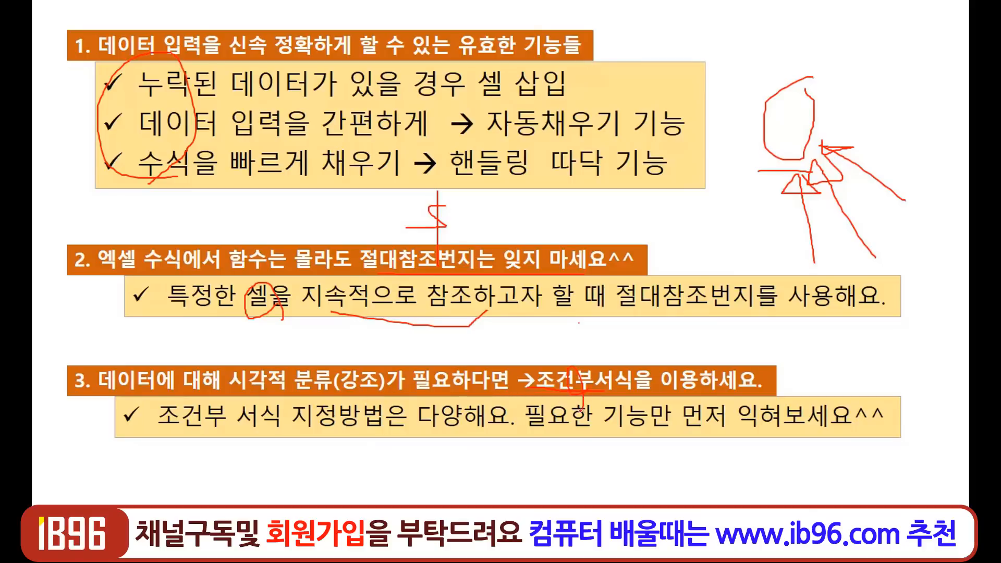
Step: Switch from the slide show back to EX_B1.xlsx in Excel and open the 입력자료 sheet
right_click(523, 425)
mouse_move(597, 339)
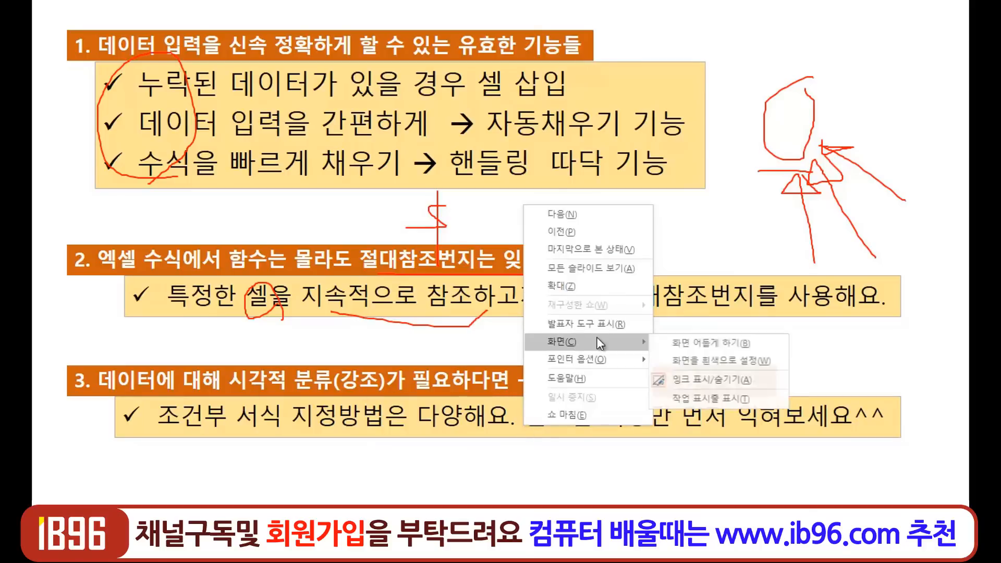
left_click(744, 395)
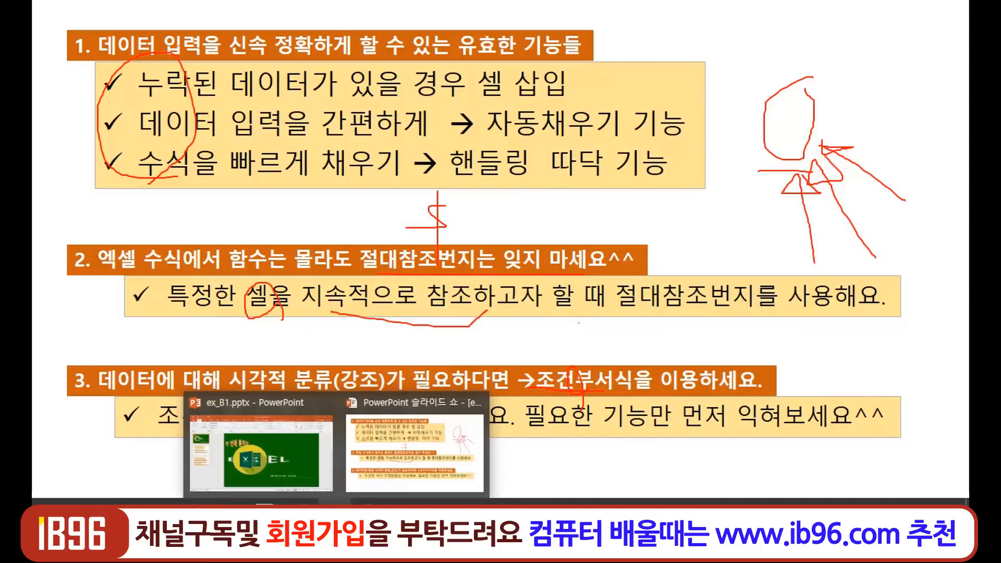
left_click(230, 490)
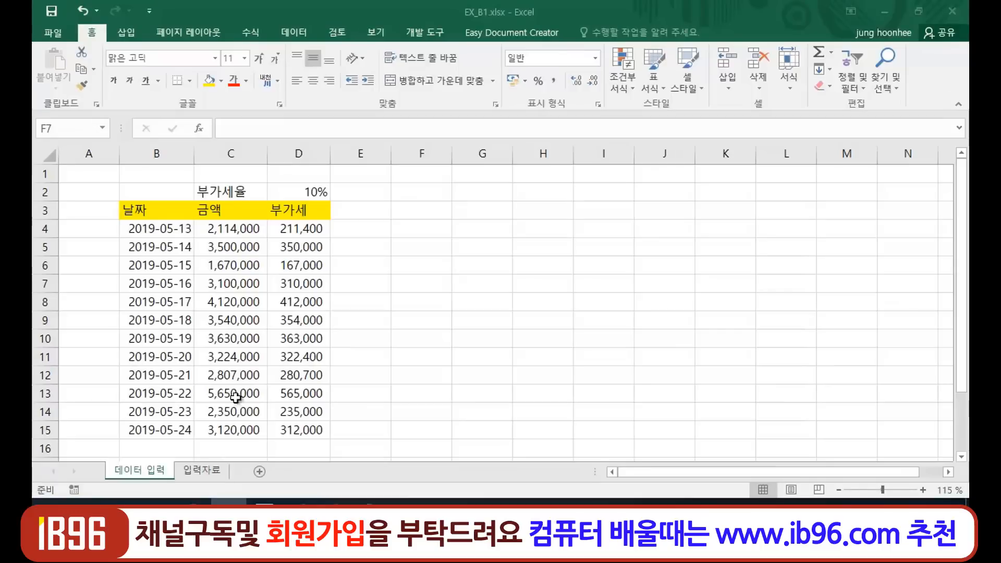
left_click(203, 470)
left_click(692, 316)
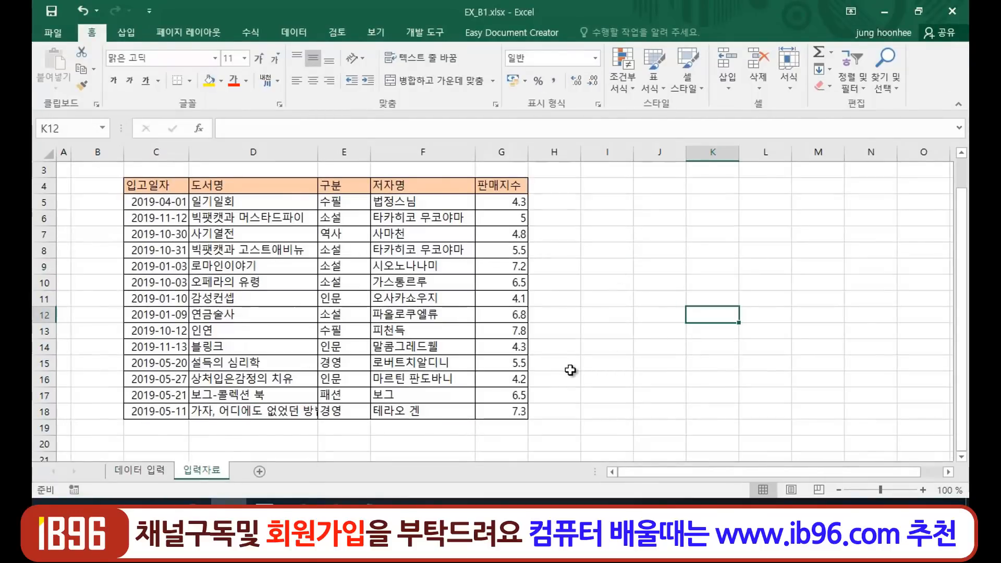
Step: Examine the 판매지수 values in G5:G18 of the book table
scroll(571, 370, "up", 1)
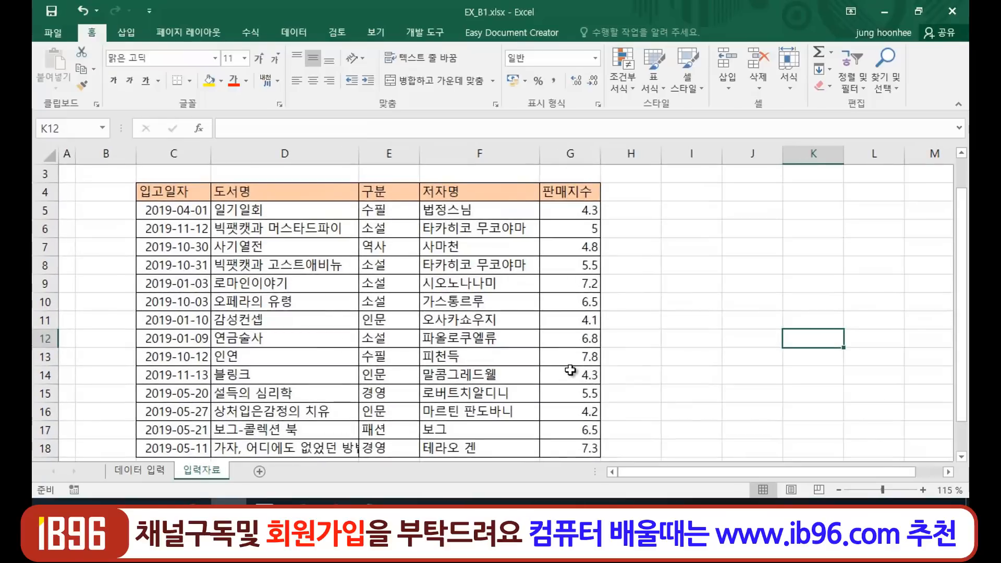
left_click(672, 336)
scroll(365, 287, "down", 1)
scroll(415, 347, "up", 1)
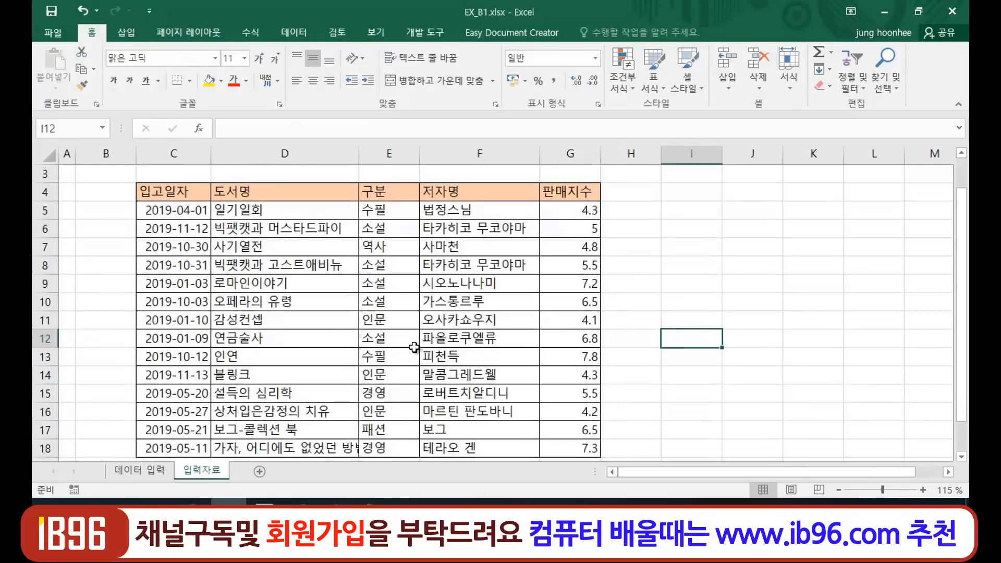
left_click_drag(553, 210, 572, 449)
scroll(636, 381, "down", 1)
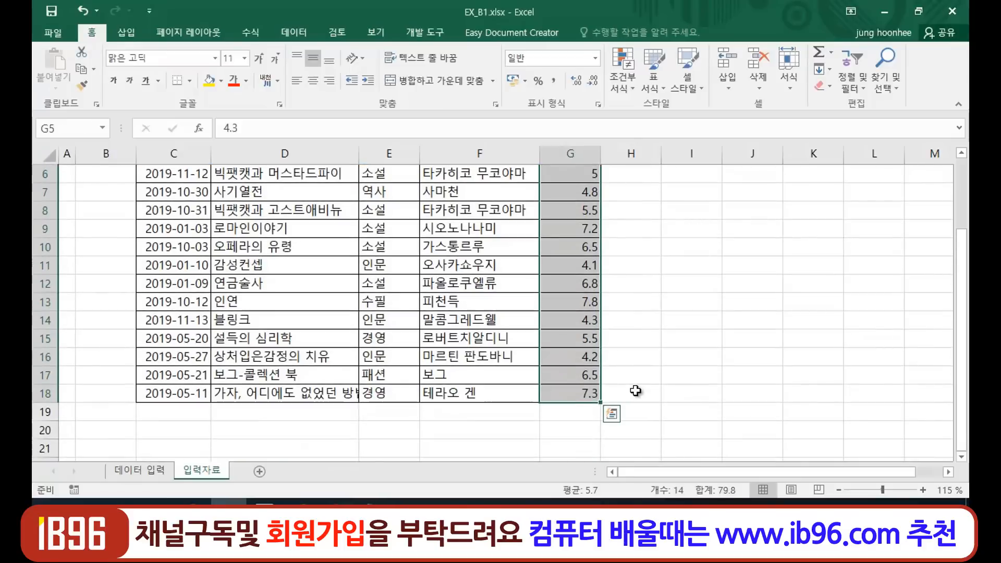
scroll(636, 391, "up", 1)
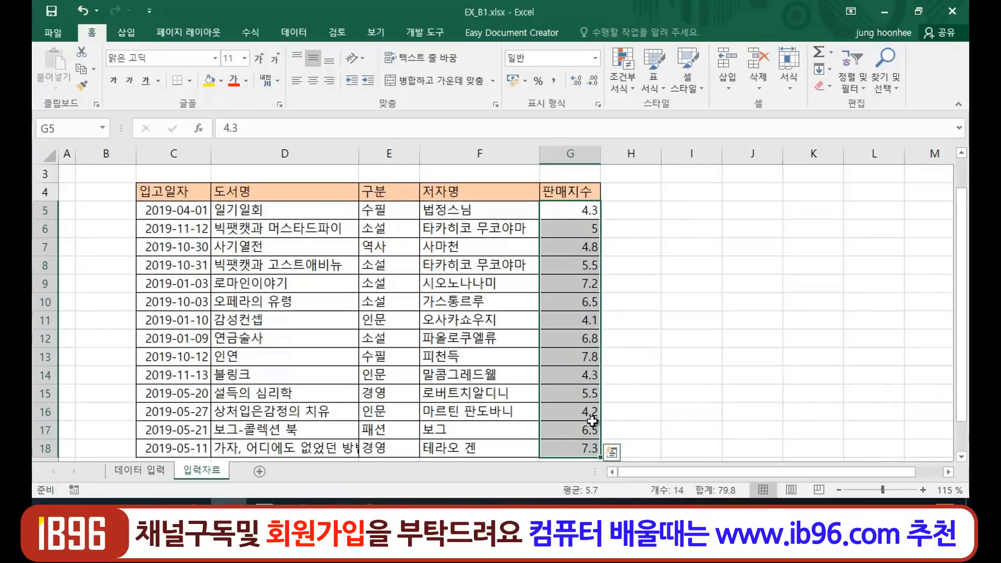
scroll(592, 425, "down", 1)
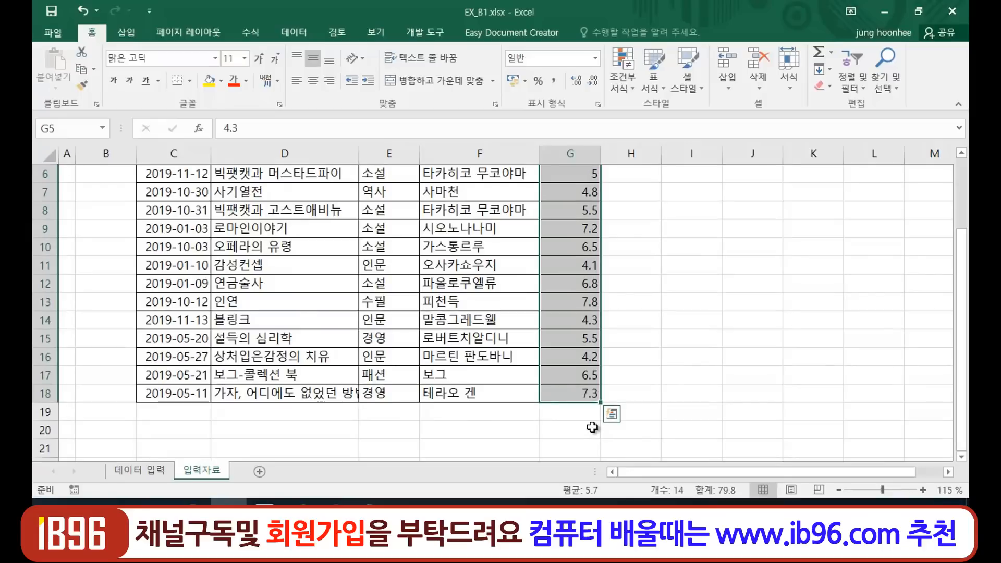
scroll(579, 416, "up", 1)
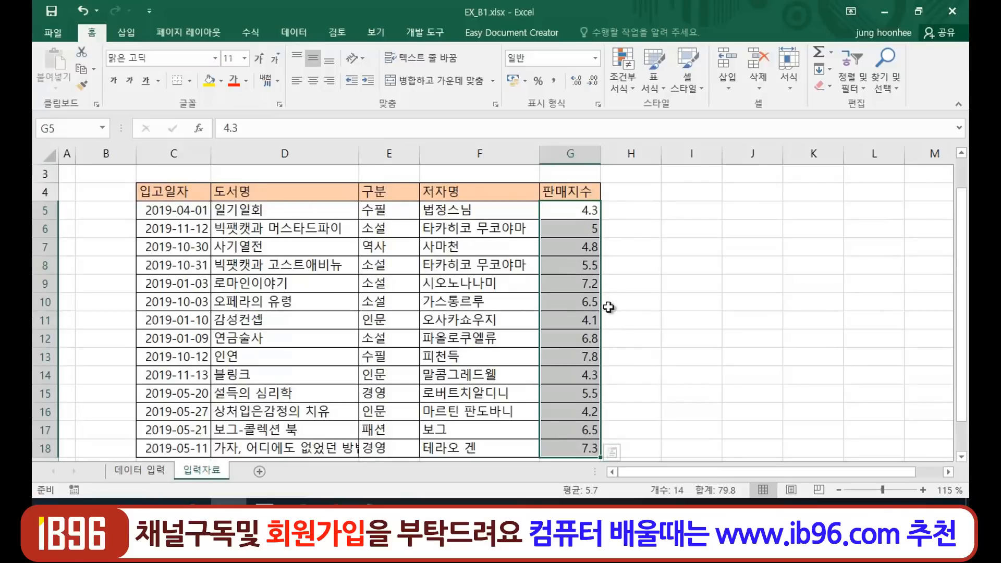
Step: Select the 판매지수 values in G5:G18 and start a new conditional formatting rule with the 데이터 막대 format style
left_click(664, 302)
left_click(572, 207)
left_click_drag(572, 203, 577, 380)
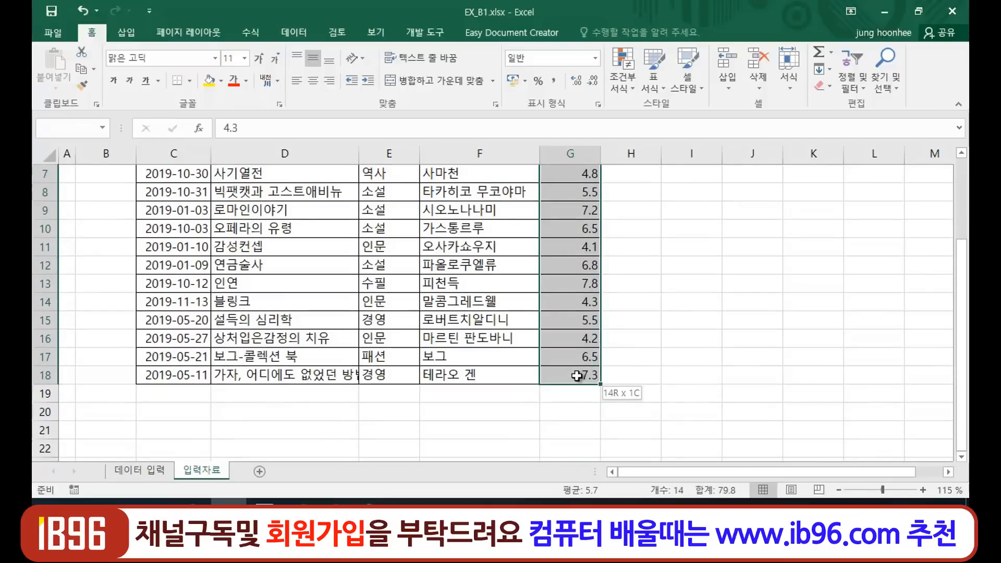
scroll(664, 377, "up", 2)
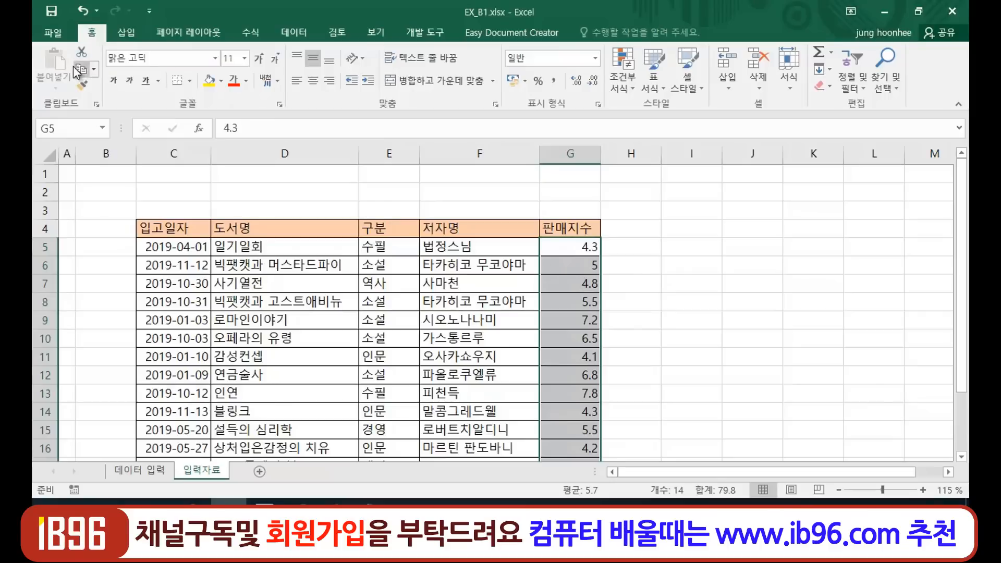
left_click(627, 65)
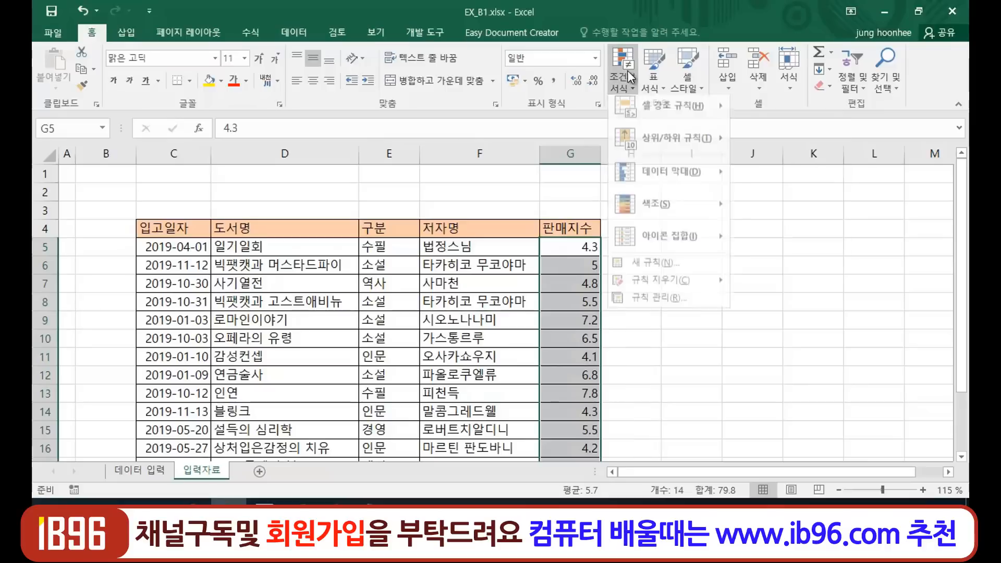
mouse_move(694, 295)
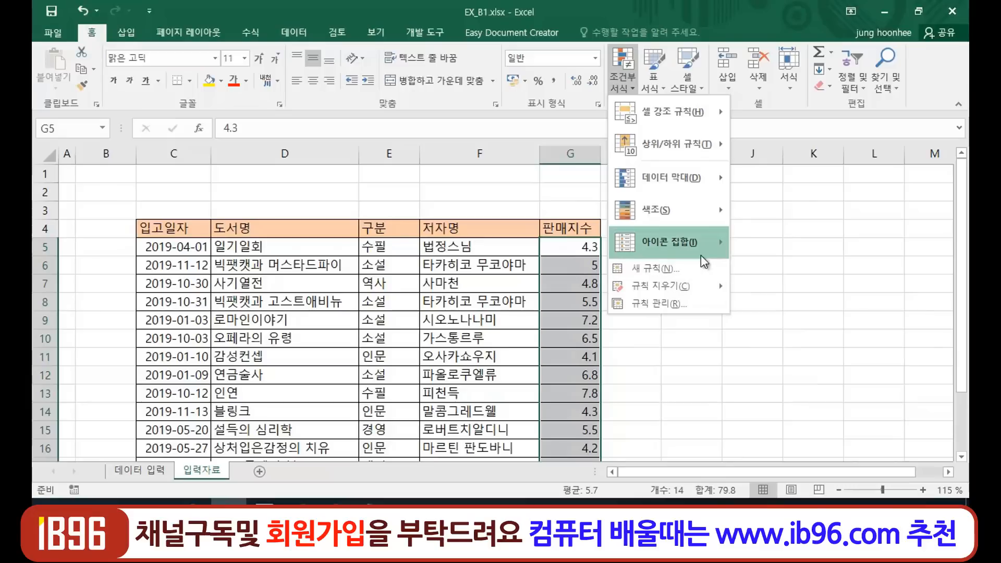
left_click(666, 269)
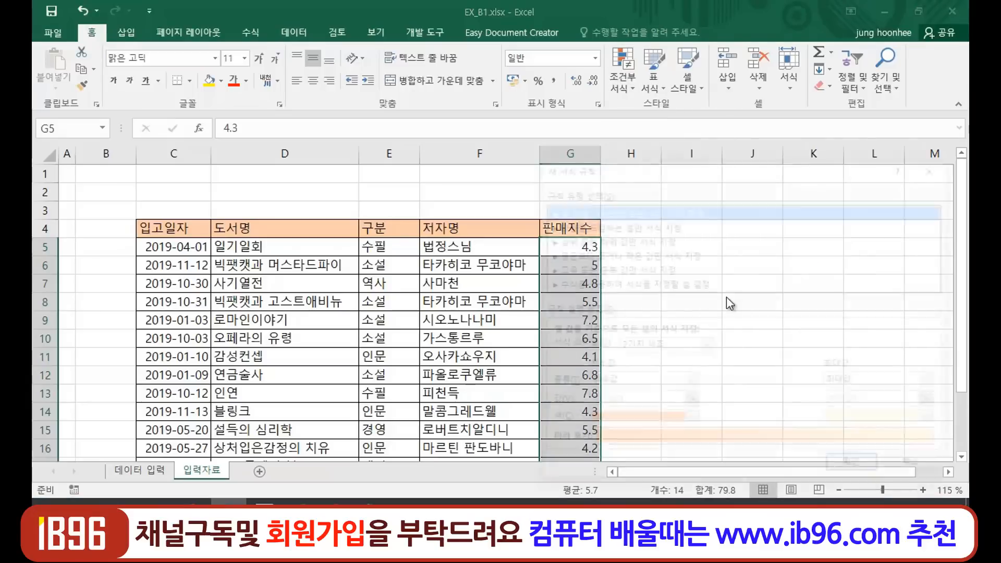
left_click_drag(625, 167, 466, 29)
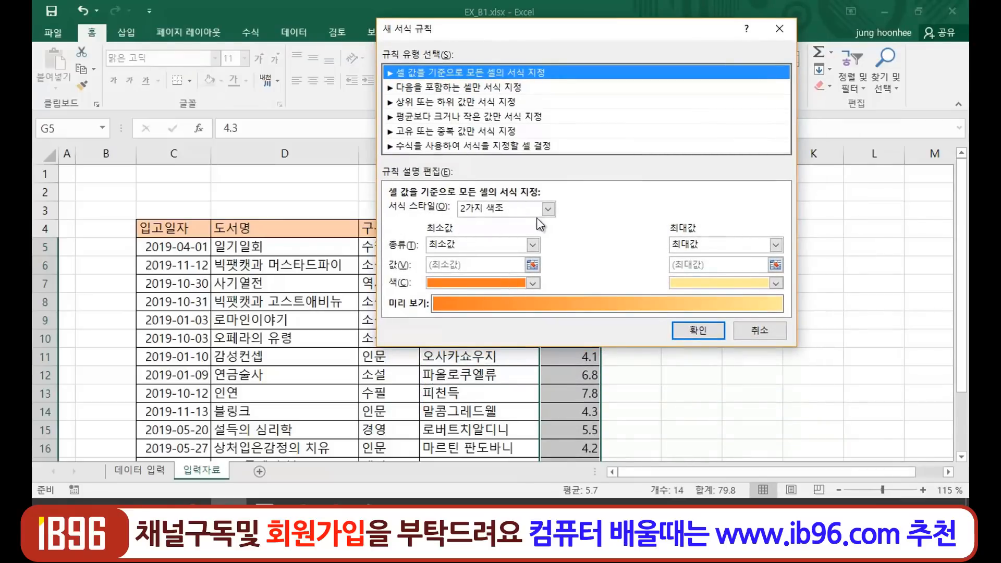
left_click(548, 210)
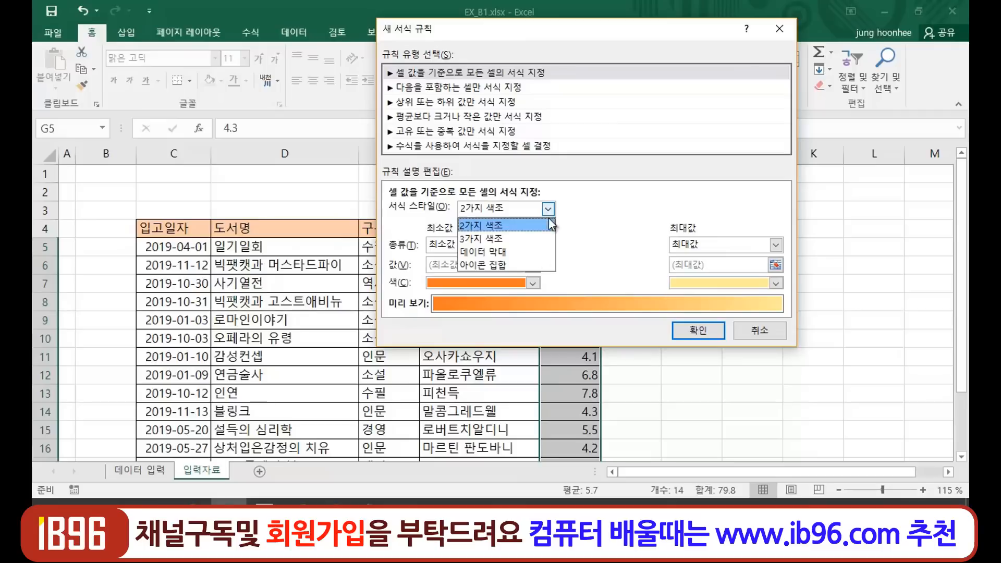
left_click(501, 250)
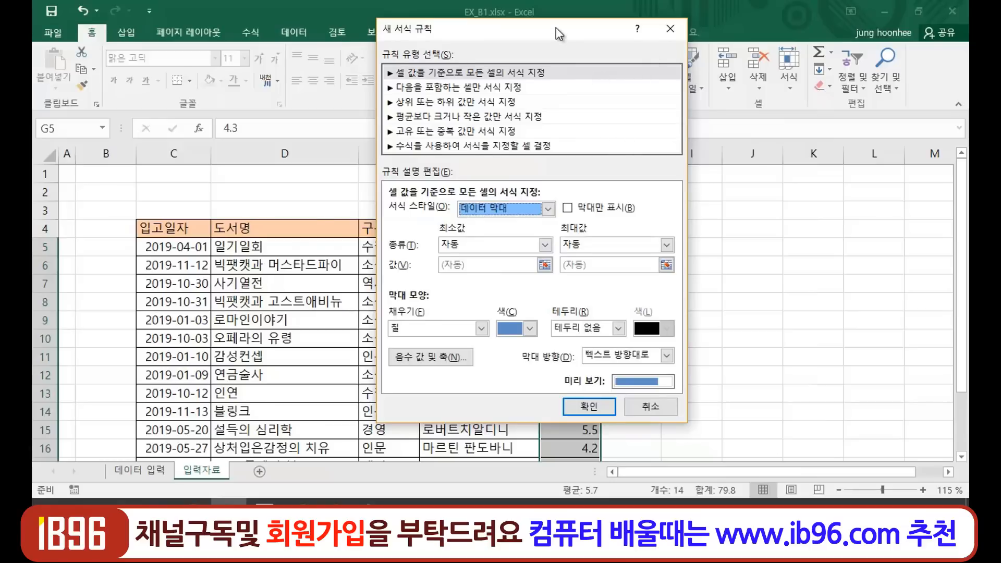
left_click_drag(562, 32, 803, 84)
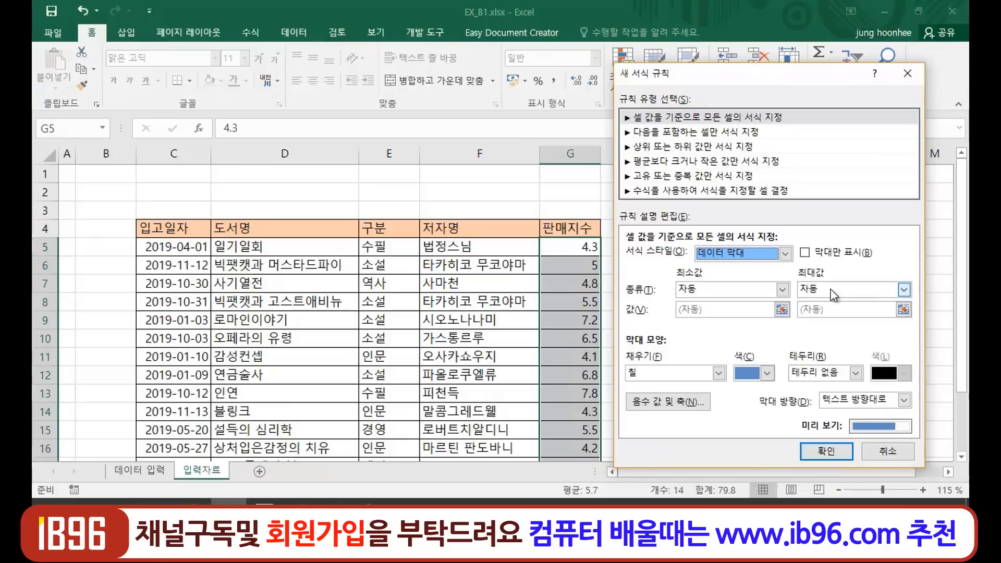
Step: Set both the minimum and maximum types of the data bar rule to 숫자, with values 6 and 7
left_click(783, 289)
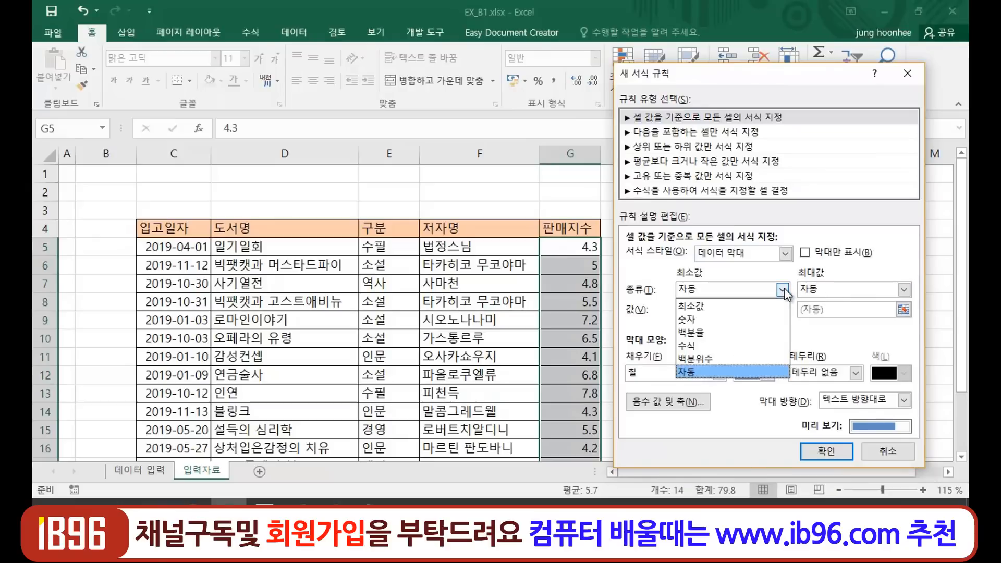
left_click(712, 319)
left_click(905, 290)
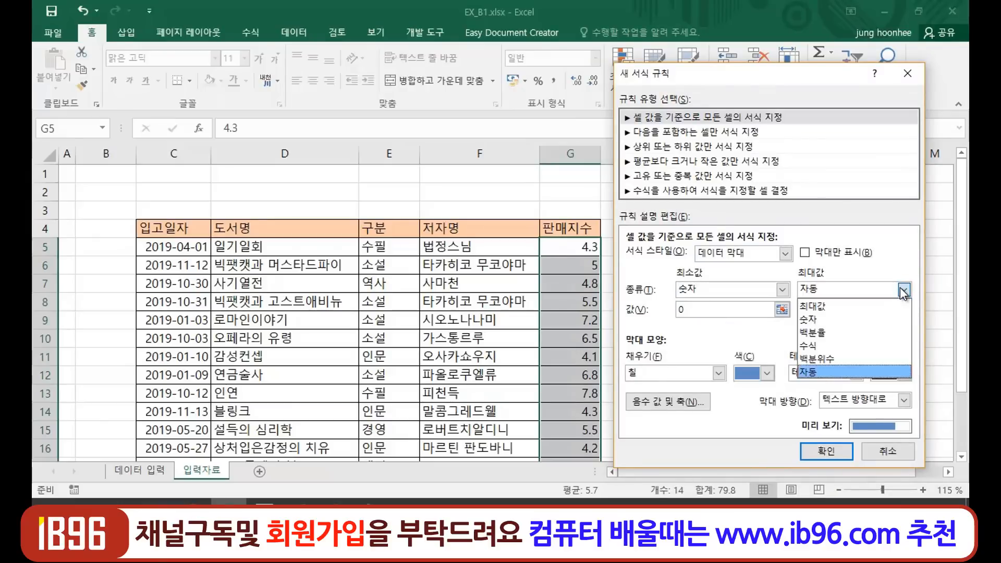
left_click(834, 320)
left_click(680, 310)
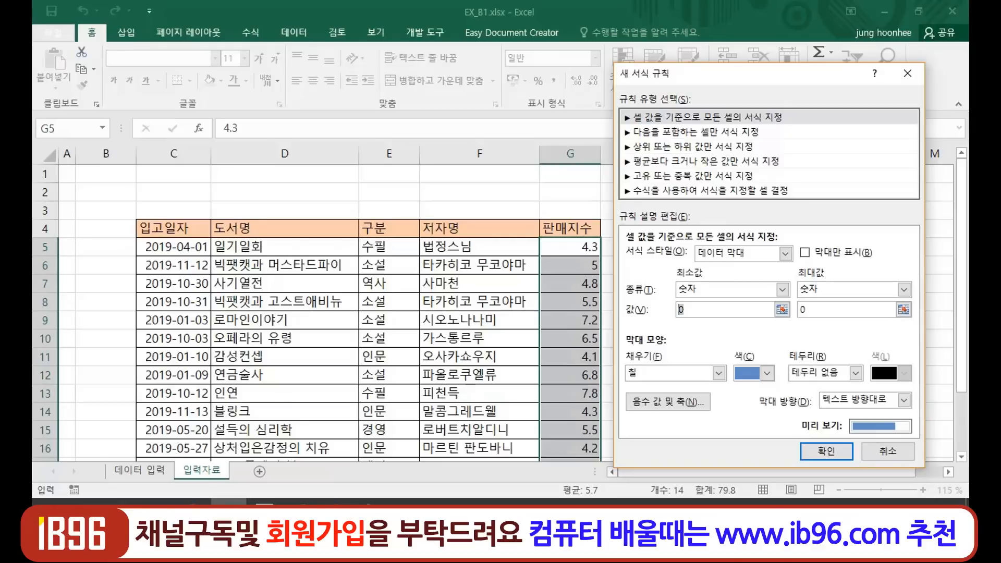
type("4")
type("기")
type("6")
Step: Change the data bar fill to a lighter theme blue and apply the rule to the selected cells
left_click(768, 374)
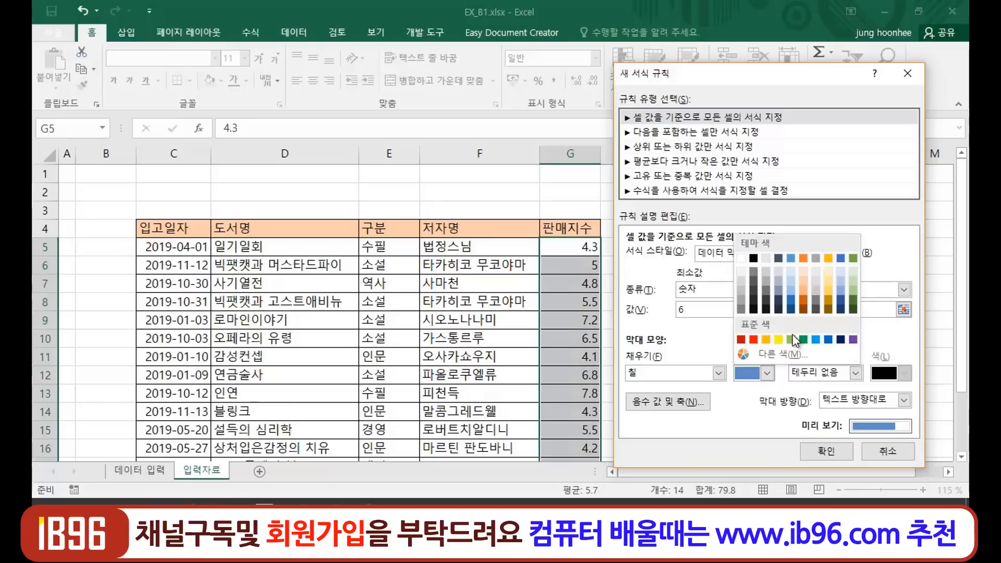
left_click(842, 291)
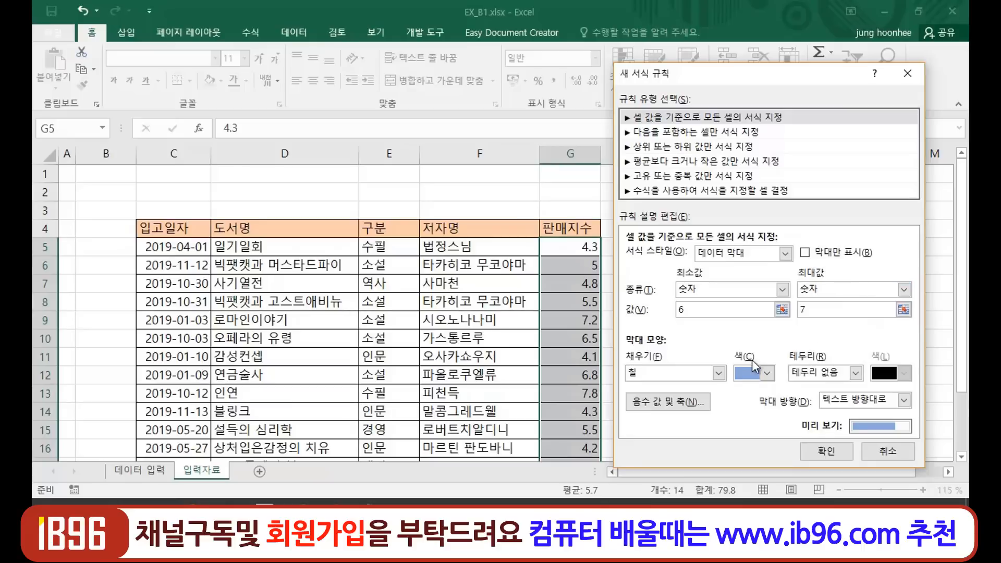
left_click(827, 452)
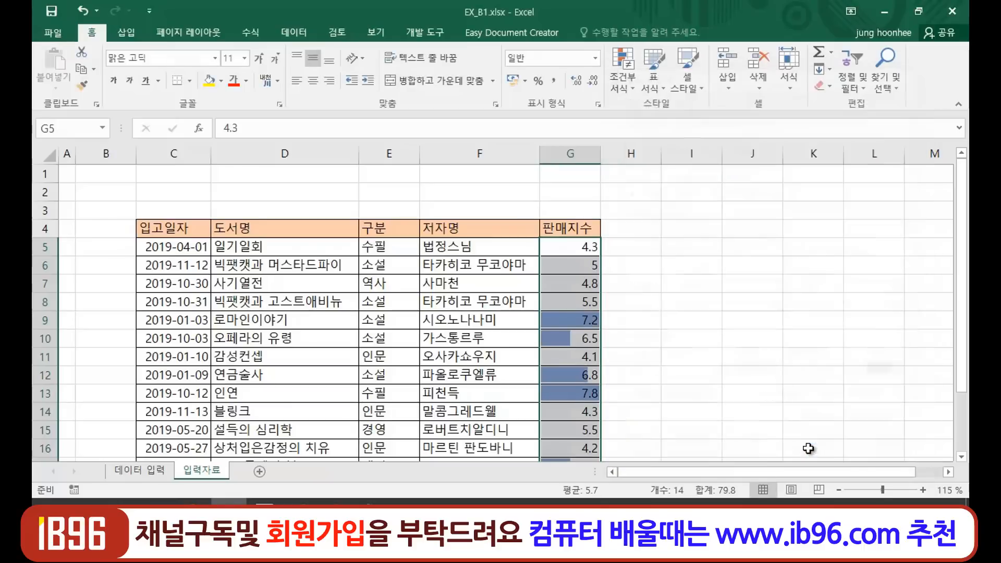
Step: Review the data bars across the whole 판매지수 column of the book table
left_click(690, 295)
scroll(713, 337, "down", 2)
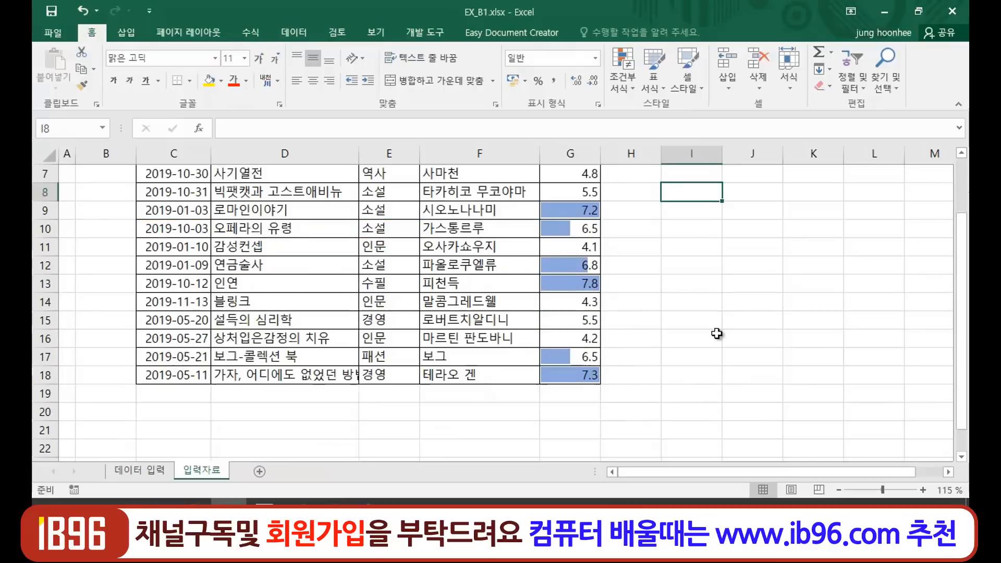
scroll(714, 336, "up", 1)
scroll(713, 336, "down", 1)
scroll(712, 335, "up", 2)
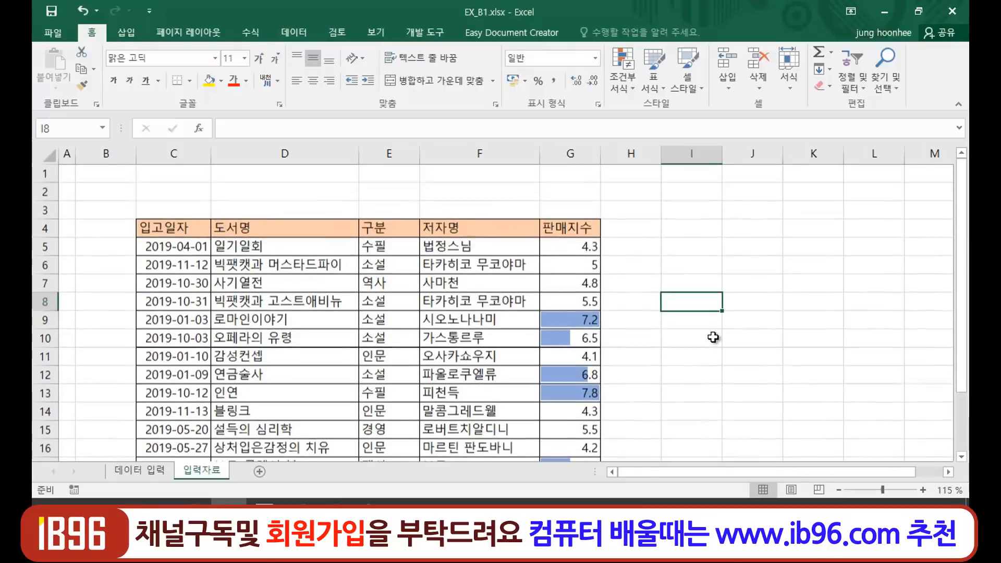
scroll(588, 339, "down", 1)
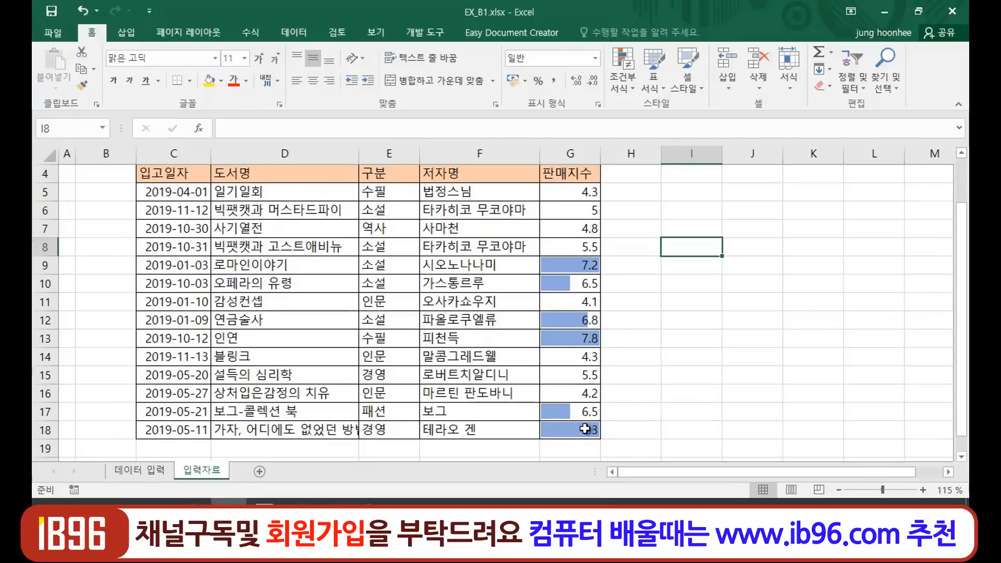
left_click(733, 337)
scroll(708, 334, "up", 1)
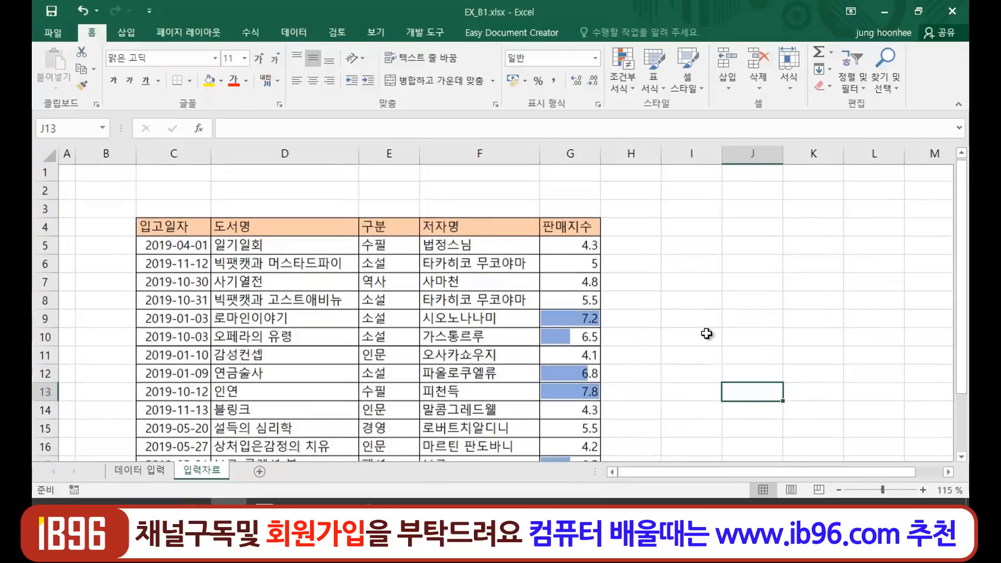
scroll(707, 334, "down", 1)
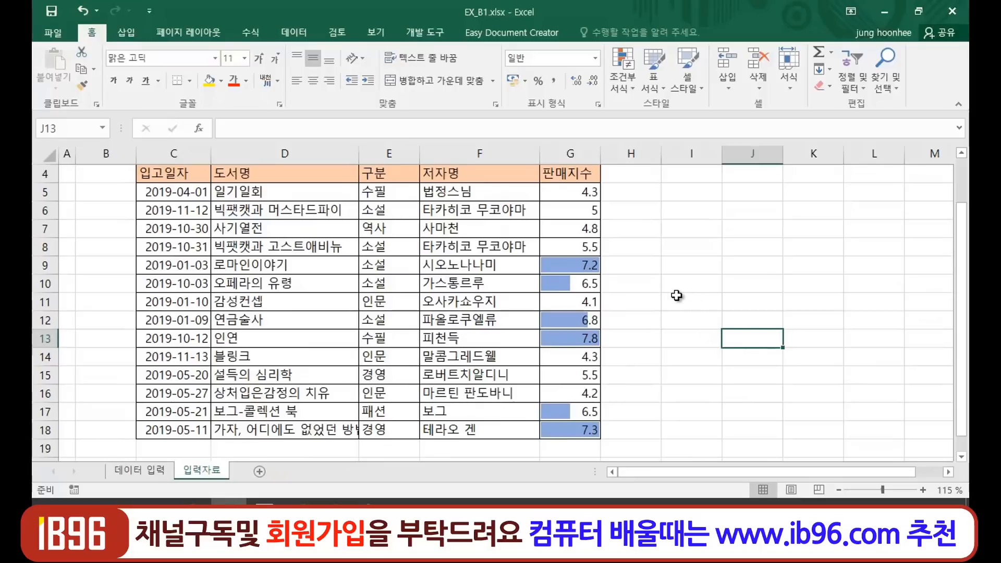
scroll(676, 296, "up", 1)
scroll(664, 302, "down", 1)
Step: Compare the data bar lengths with the values in cells G9, G10, G12, G13 and G18
left_click(558, 264)
left_click(567, 286)
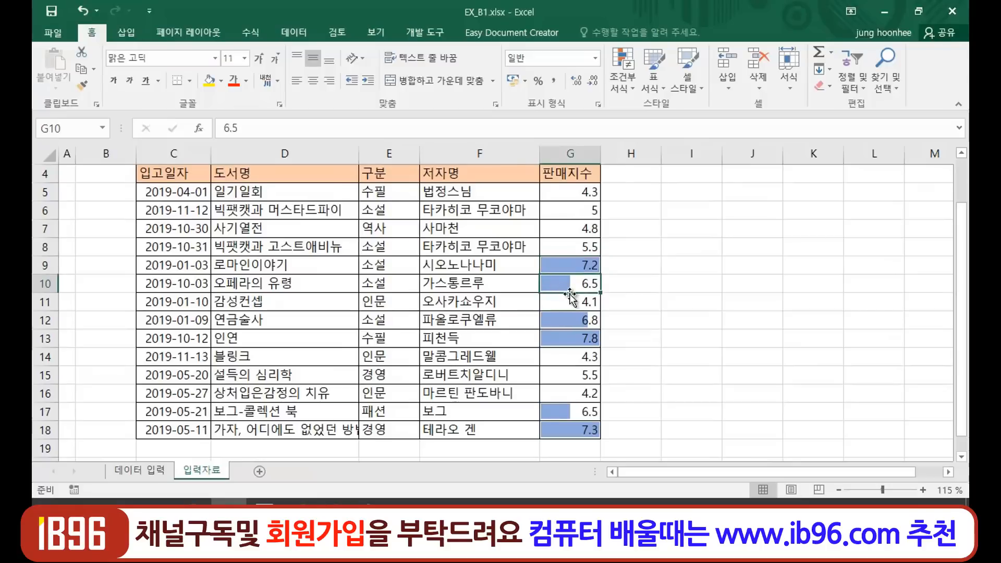
left_click(584, 266)
left_click(570, 325)
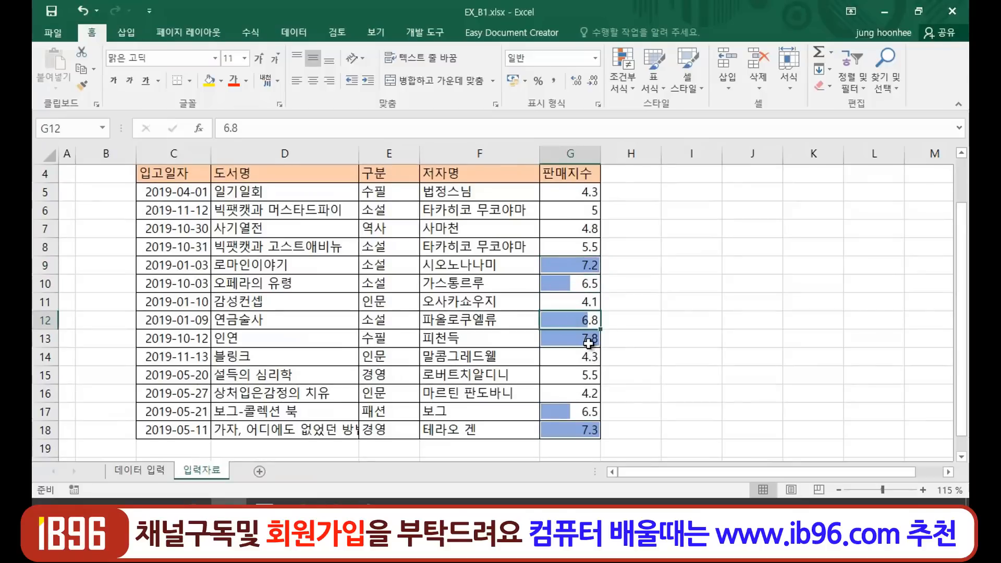
left_click(589, 340)
left_click(563, 429)
left_click(691, 392)
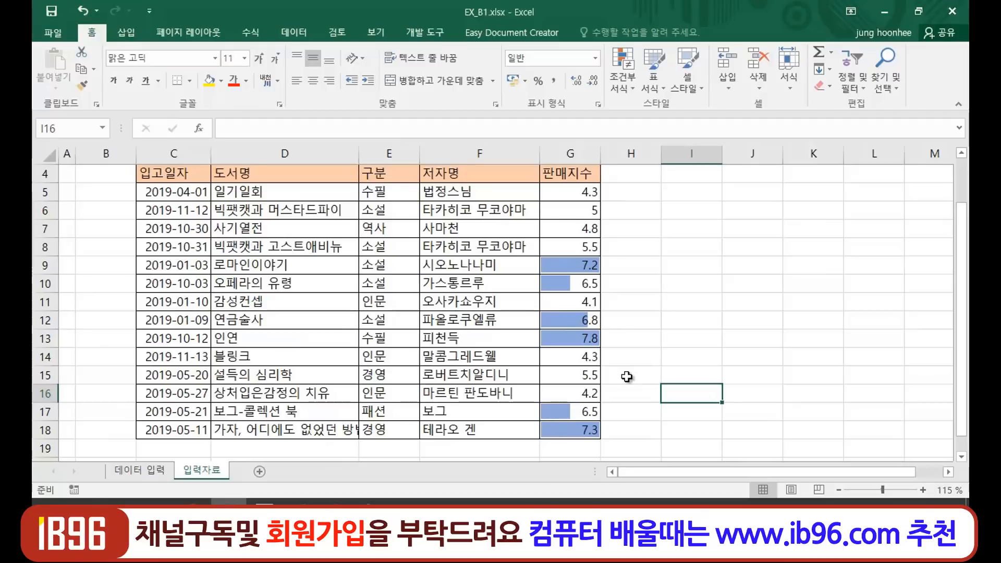
scroll(626, 378, "up", 1)
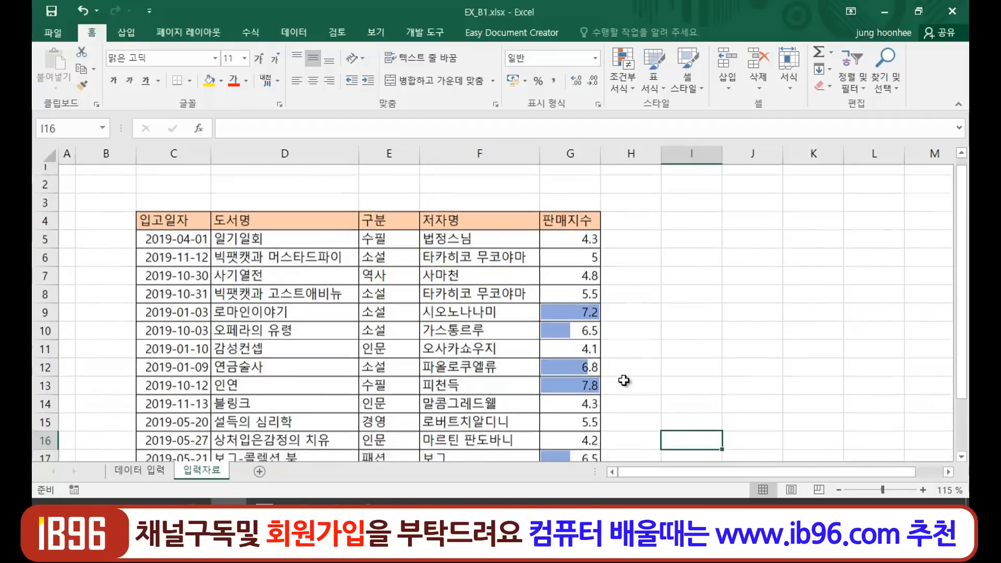
scroll(625, 365, "down", 1)
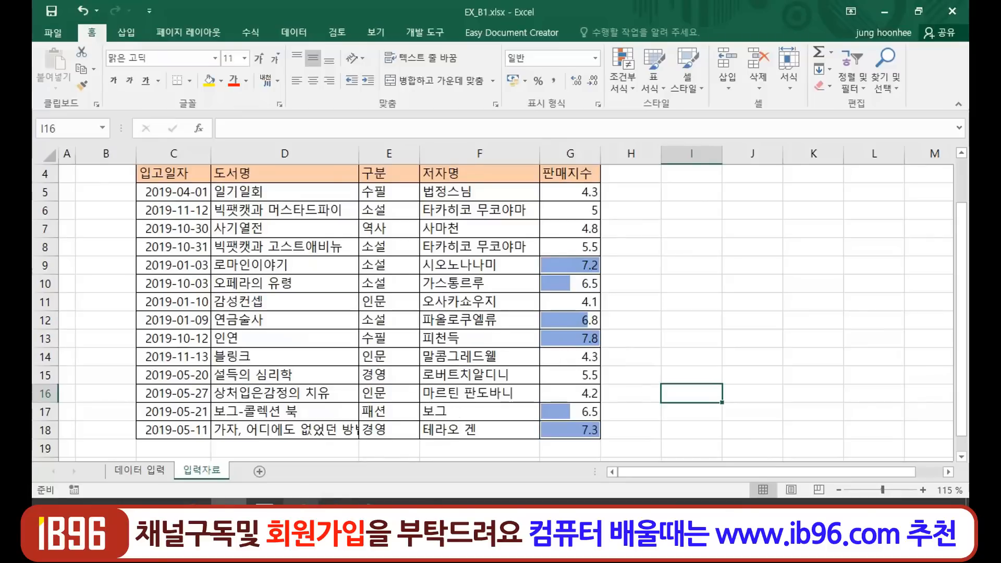
Step: Switch to the PowerPoint slide show, go to the summary slide with sections 4 to 7 and display the taskbar
mouse_move(335, 512)
left_click(392, 468)
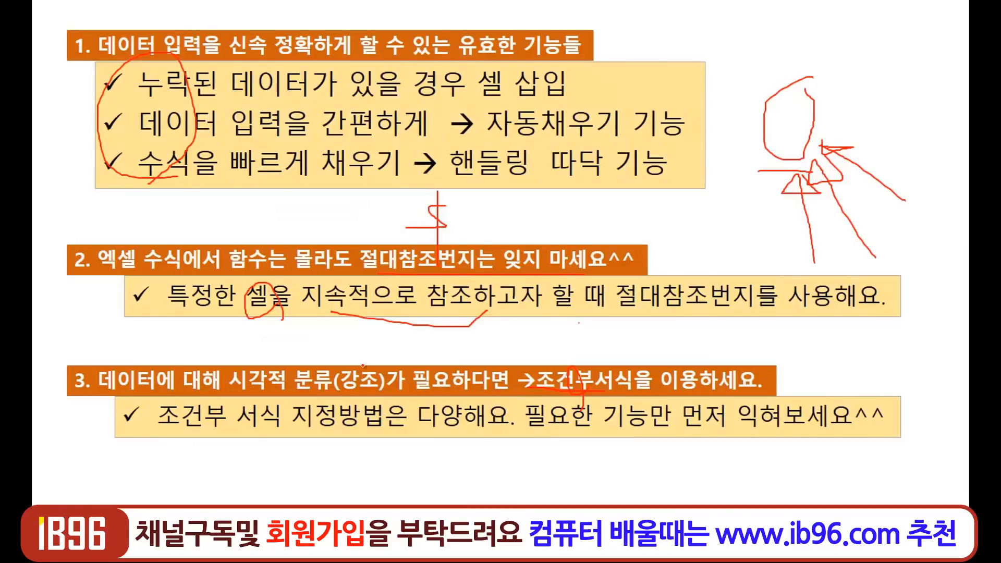
key("Right")
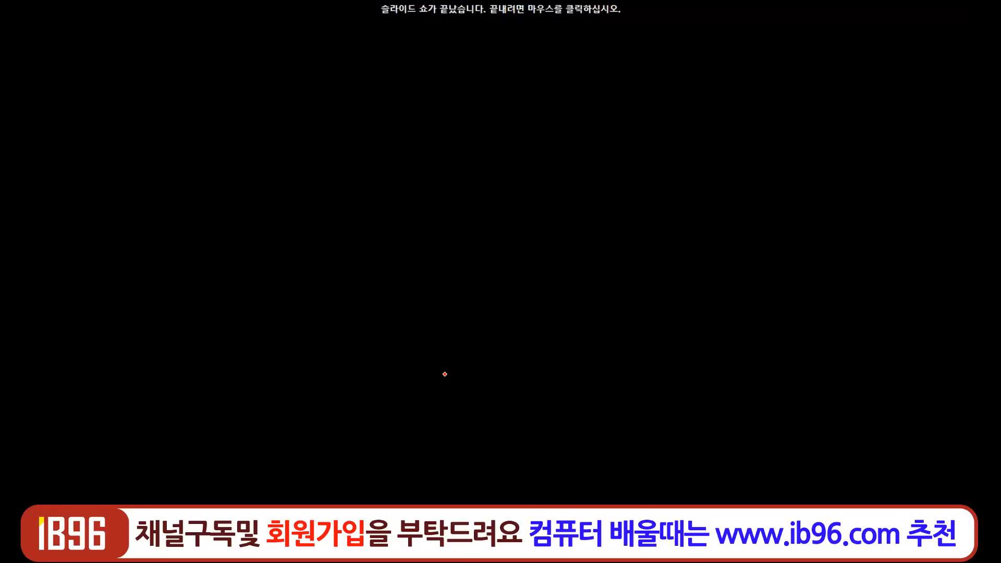
key("Left")
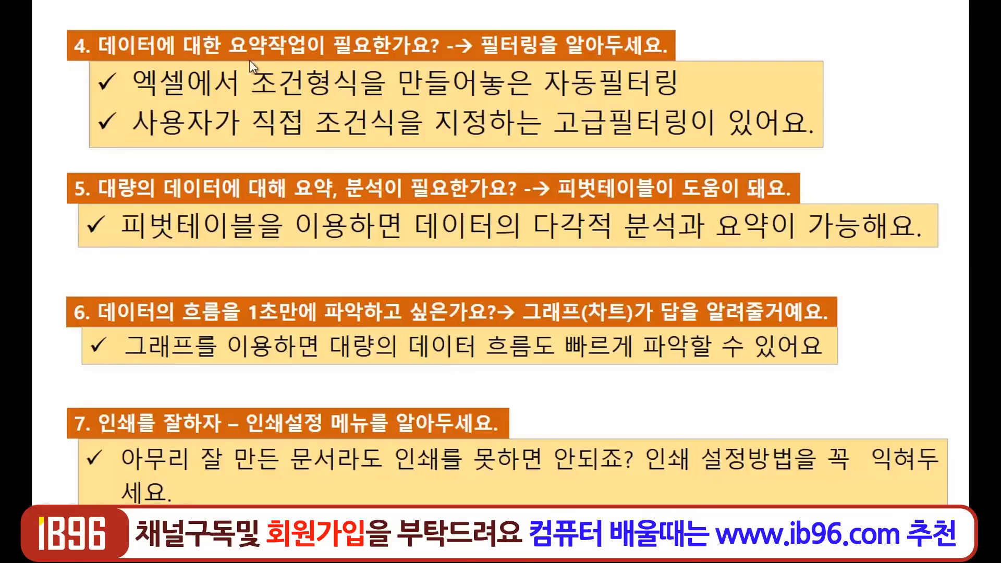
key("Right")
key("Left")
right_click(561, 143)
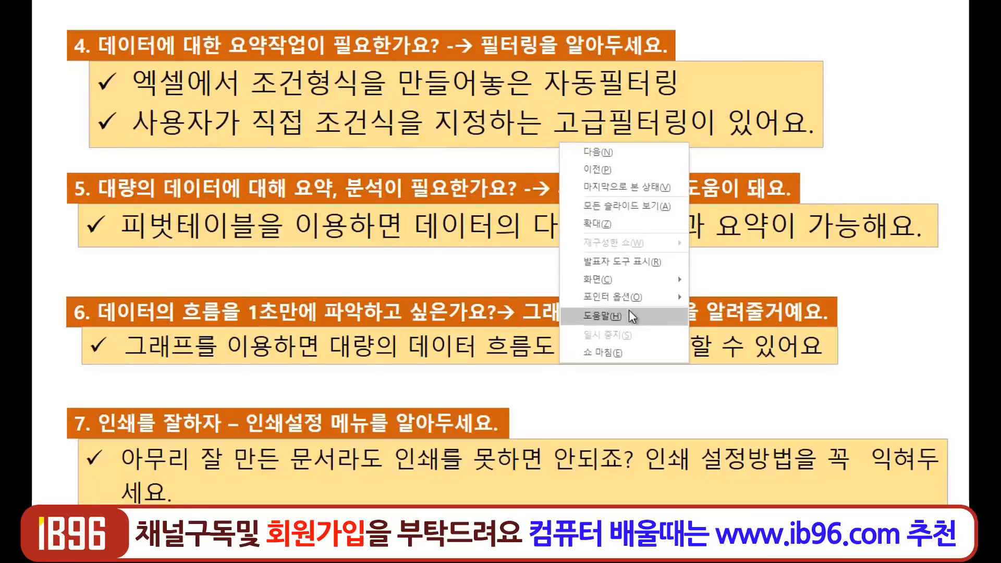
mouse_move(617, 279)
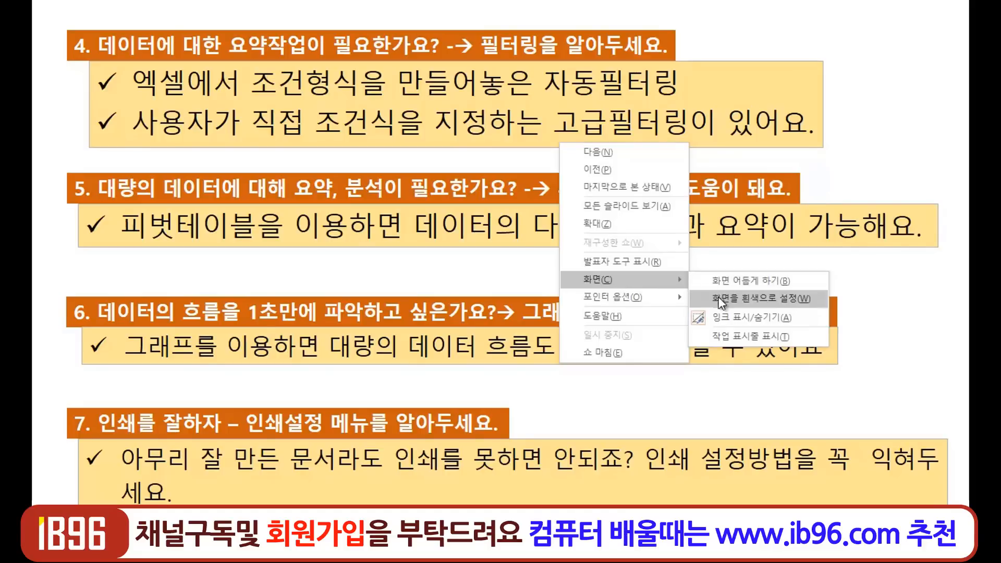
left_click(746, 338)
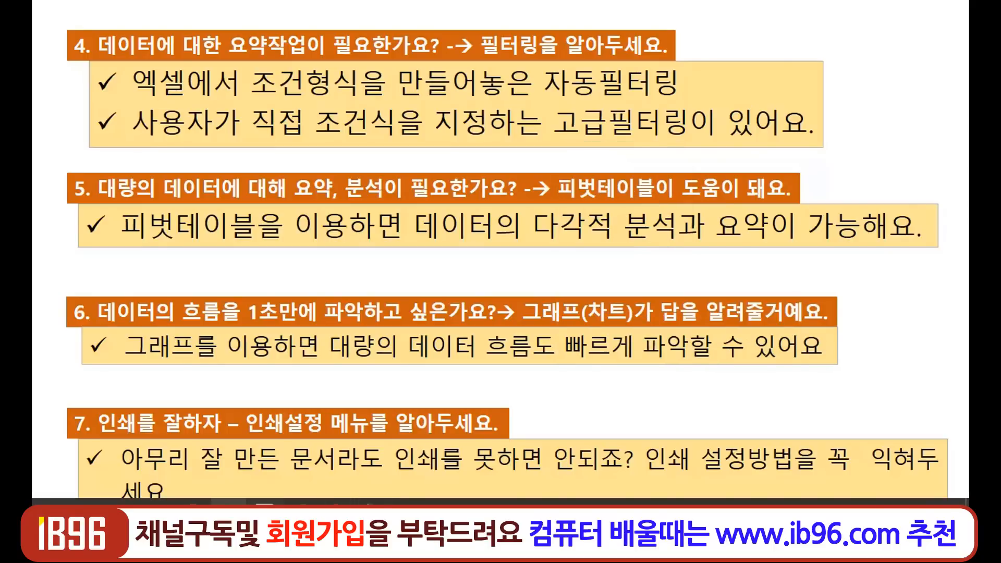
Step: Switch from the slide show back to EX_B1.xlsx in Excel and select the 입고일자 header in C4
left_click(229, 513)
scroll(611, 258, "up", 1)
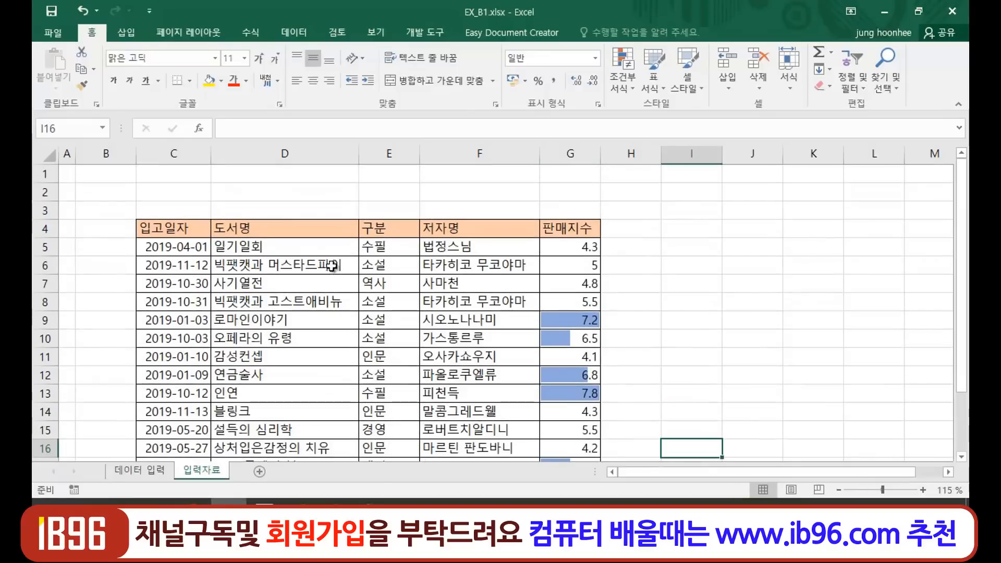
left_click(169, 228)
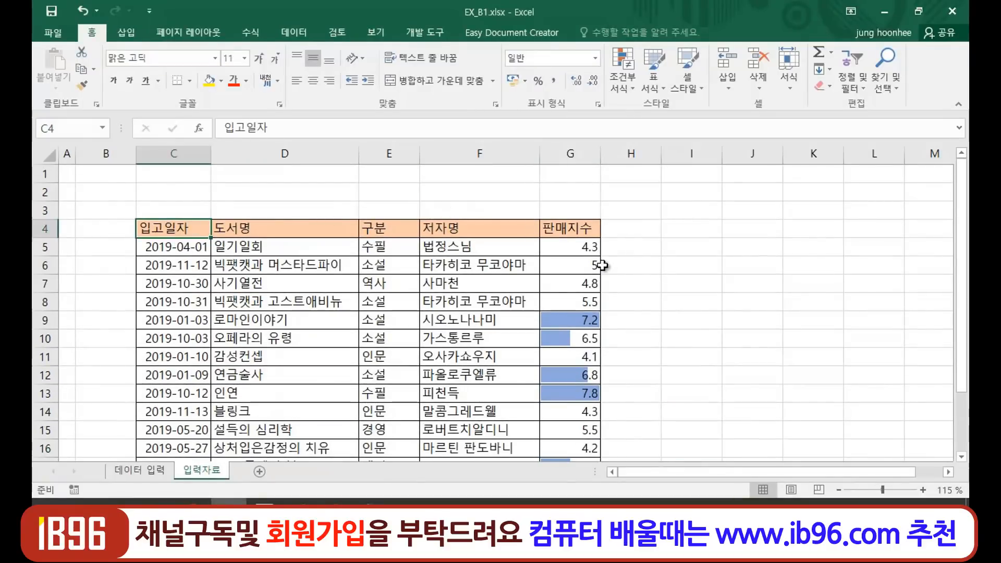
left_click(256, 230)
left_click(158, 230)
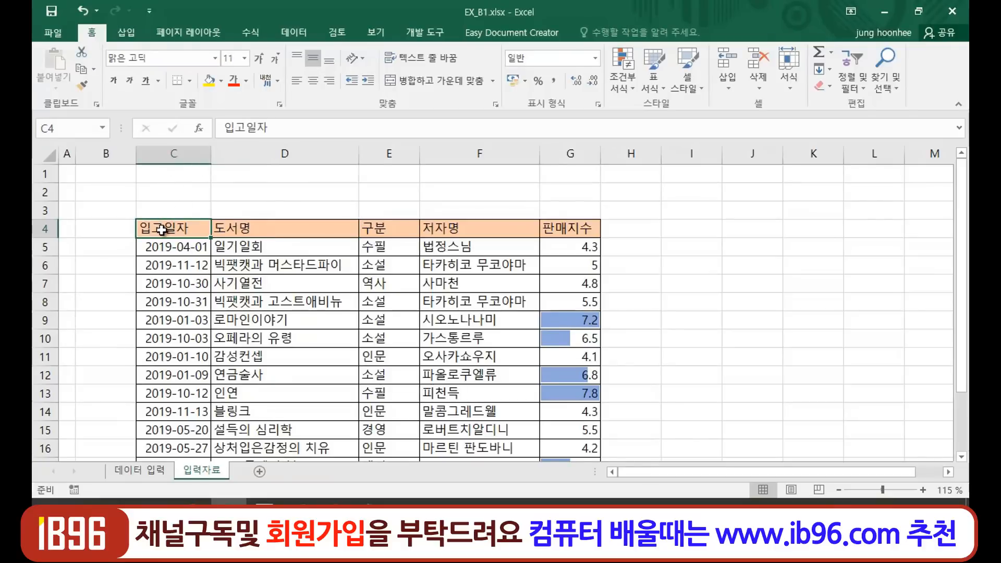
left_click(252, 231)
left_click(161, 231)
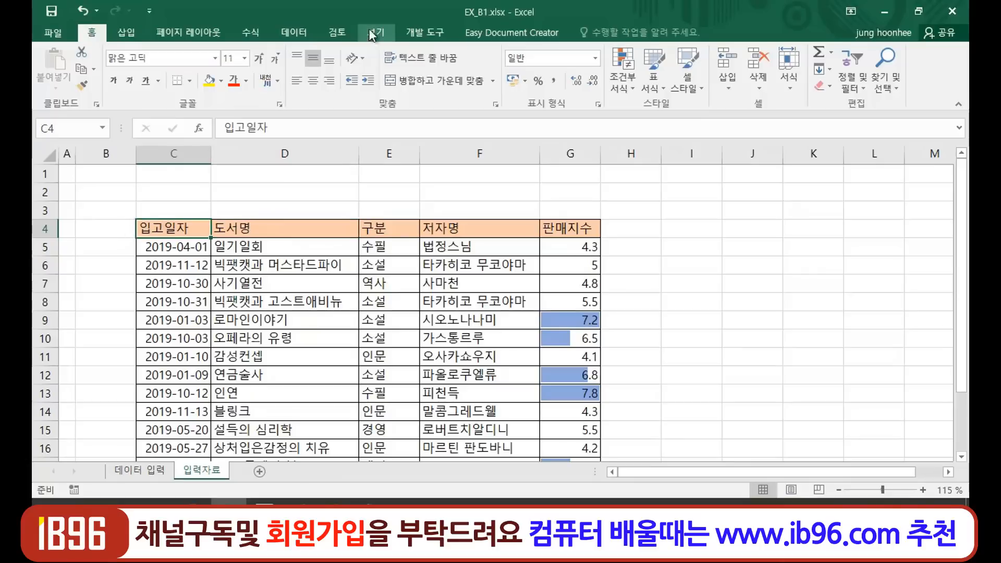
Step: Turn on filtering for the book table and view the filter options of the 판매지수 column
left_click(289, 32)
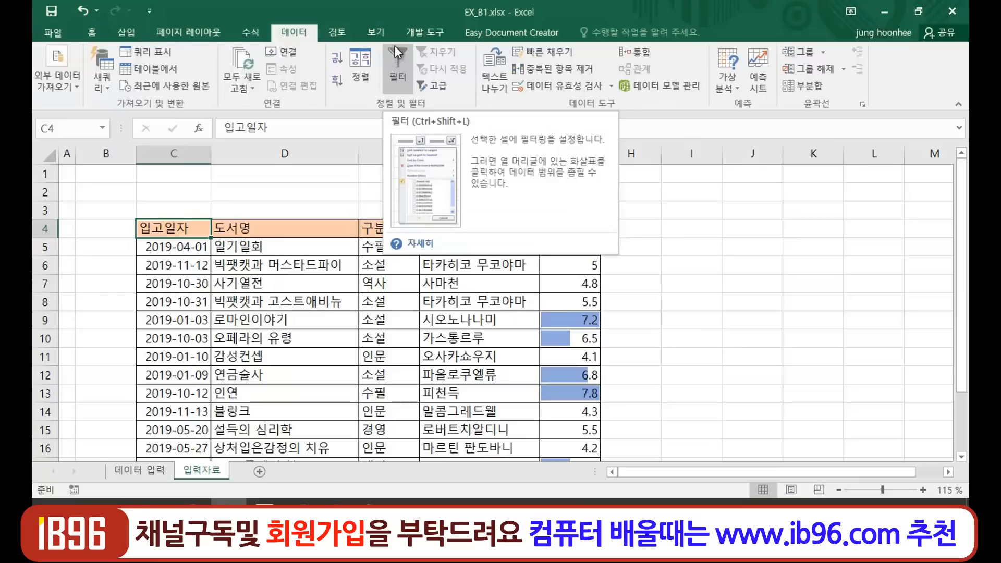
left_click(405, 59)
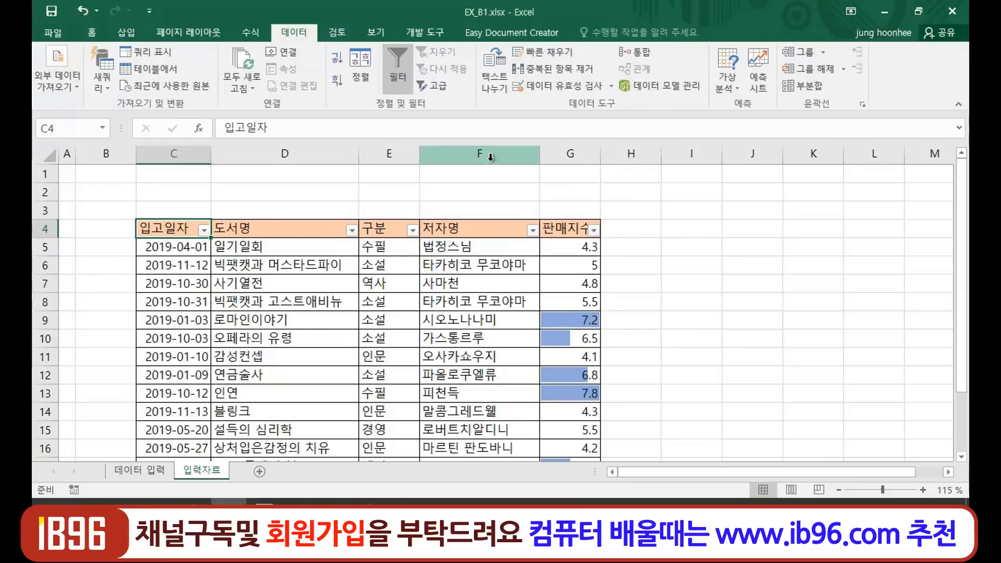
left_click(594, 230)
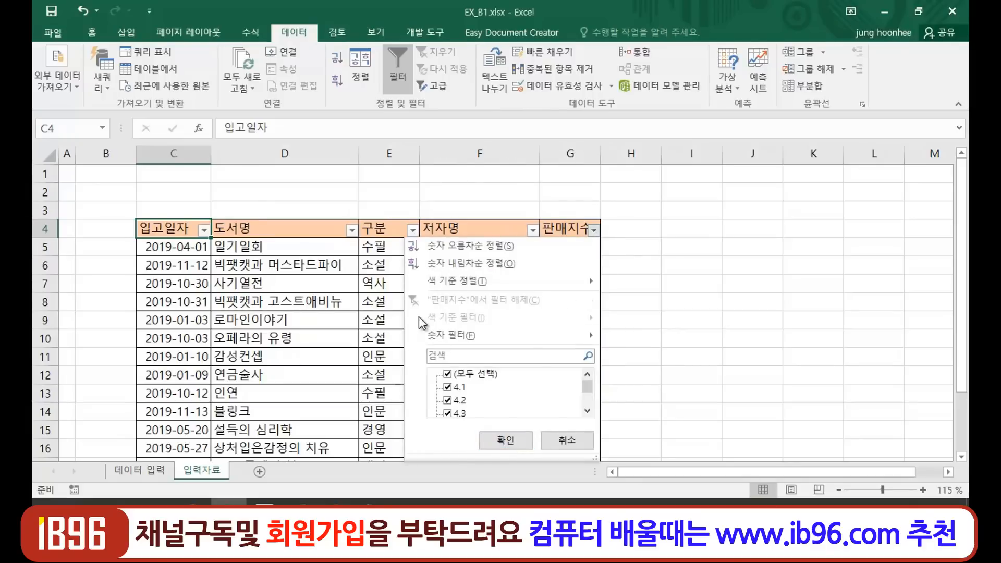
left_click(506, 440)
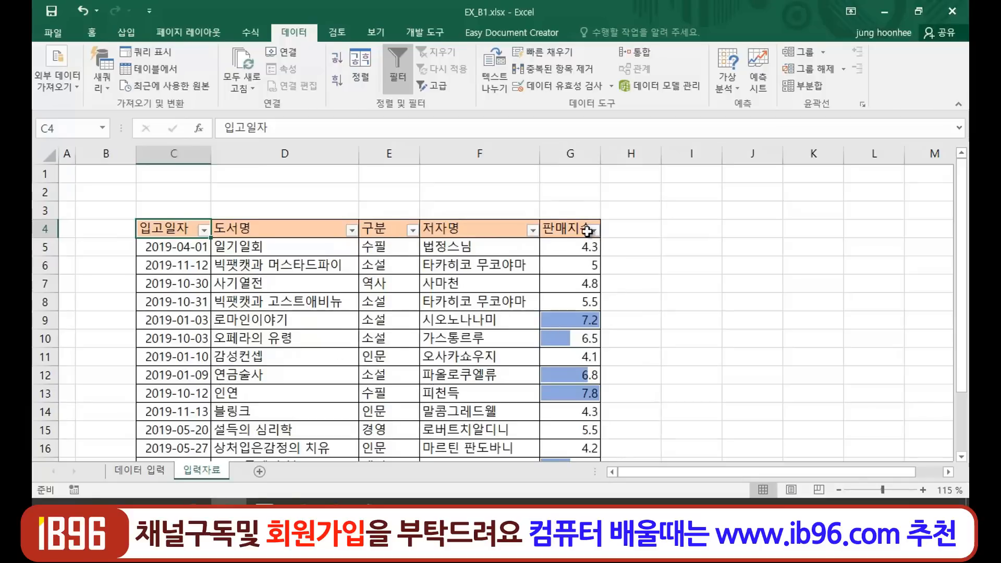
Step: Filter the 구분 column to show only 수필 and clear that filter again
left_click(413, 230)
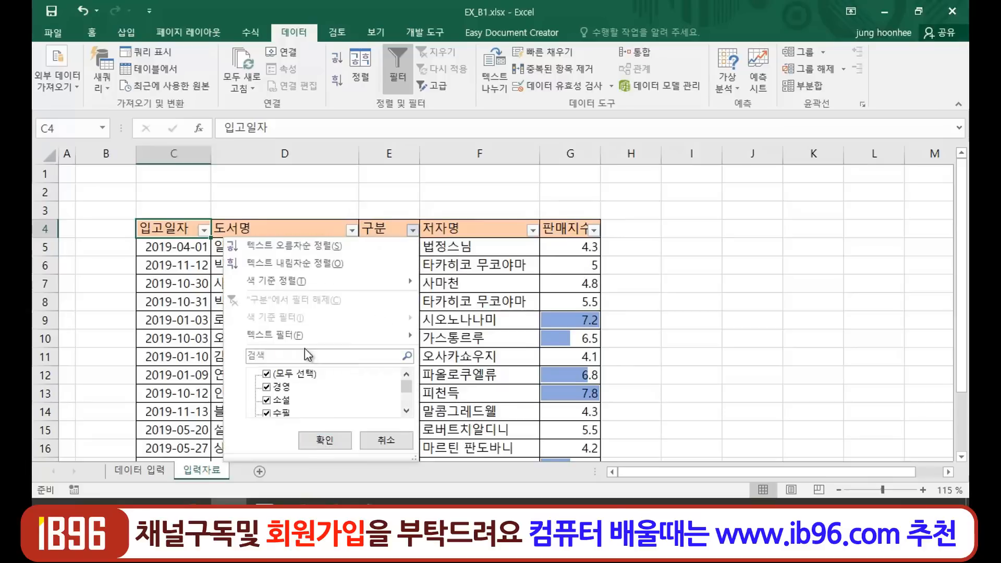
left_click(267, 376)
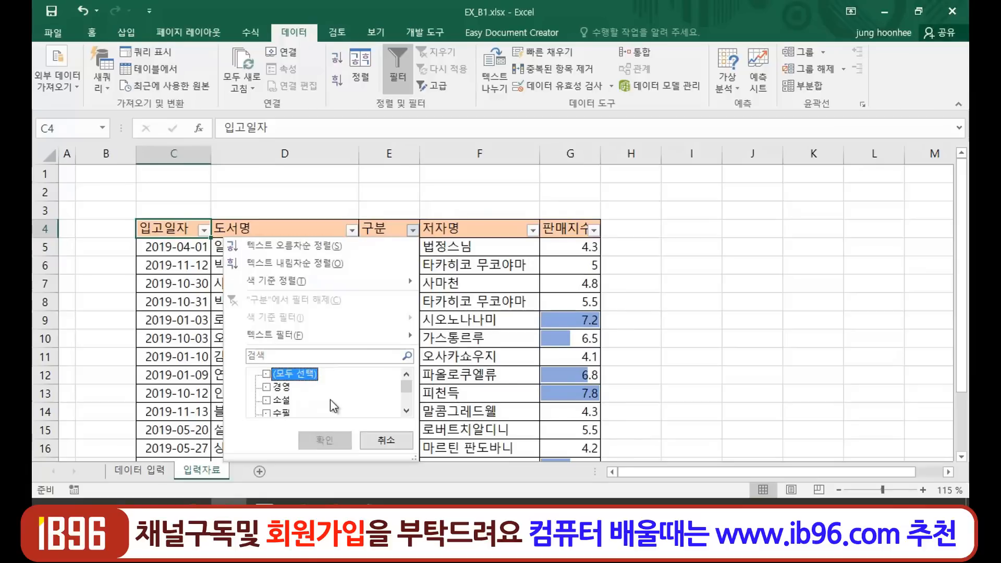
left_click(268, 414)
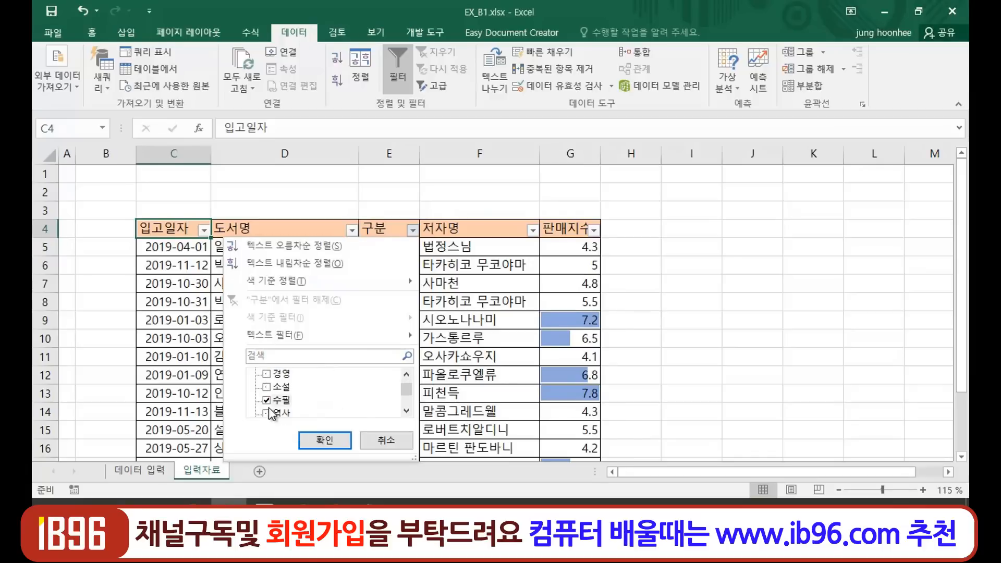
left_click(326, 442)
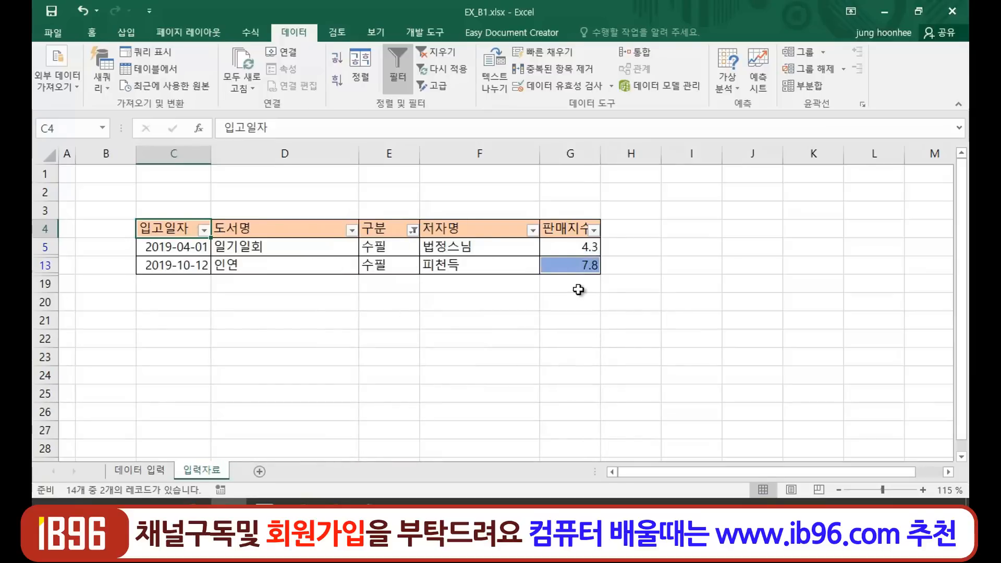
left_click(413, 230)
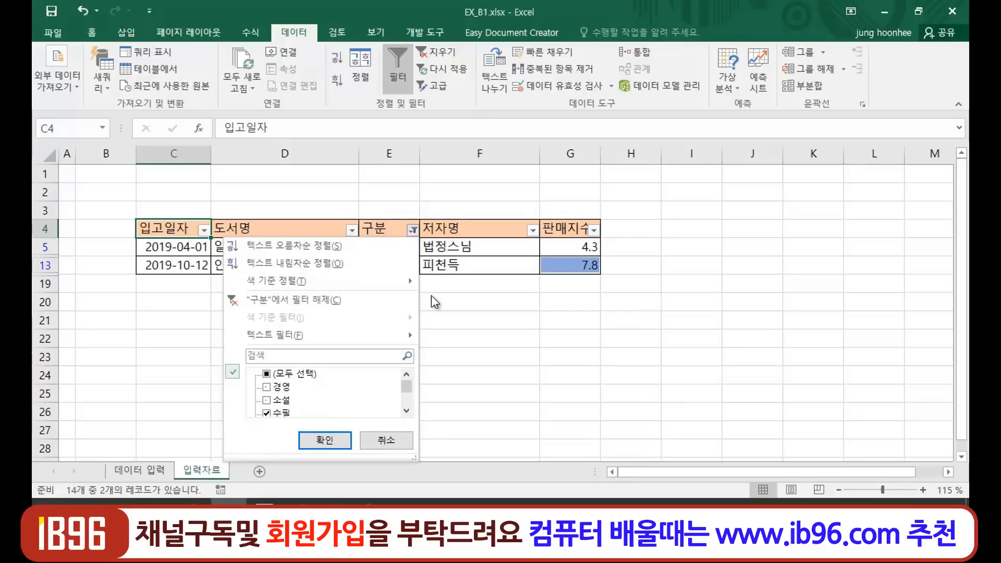
left_click(328, 301)
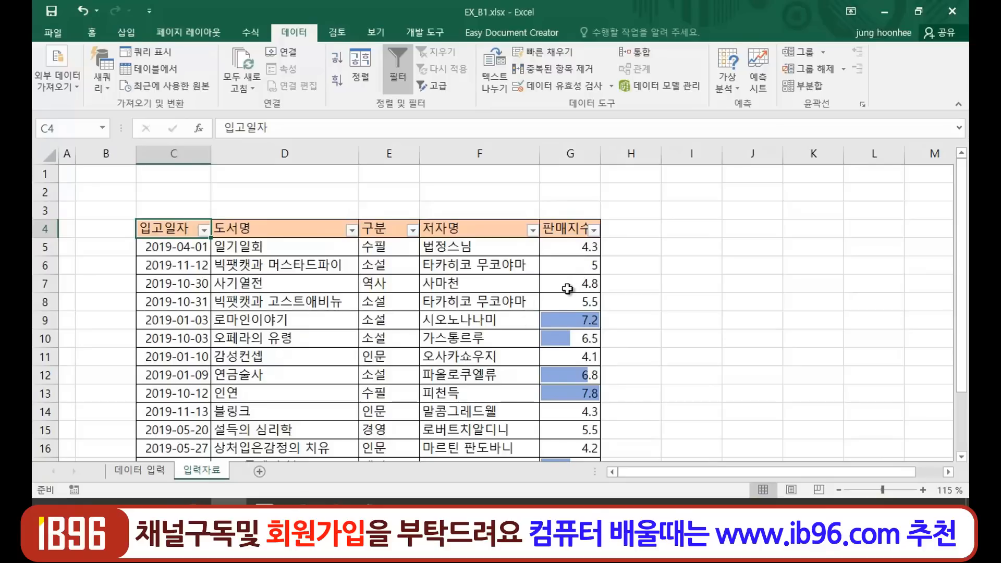
Step: Filter the 판매지수 column to values greater than or equal to 5.5, and turn off filtering for the table
left_click(594, 231)
mouse_move(487, 336)
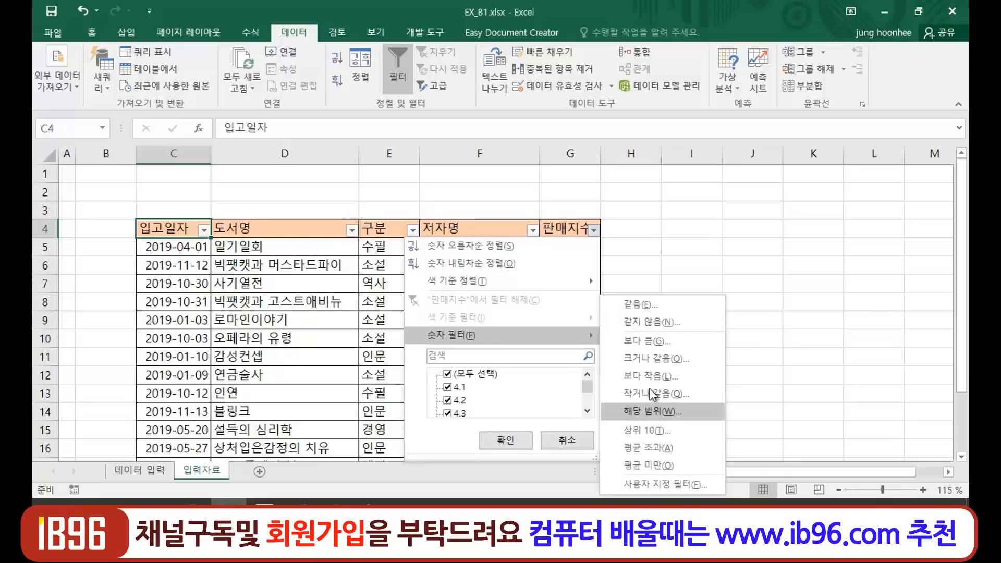
left_click(668, 360)
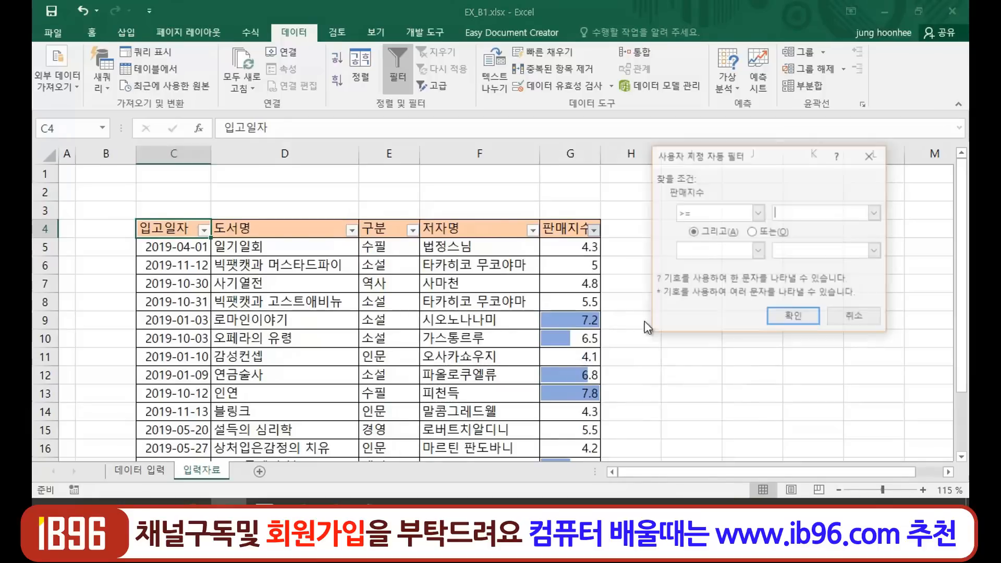
left_click(793, 205)
type("5.5")
left_click(798, 314)
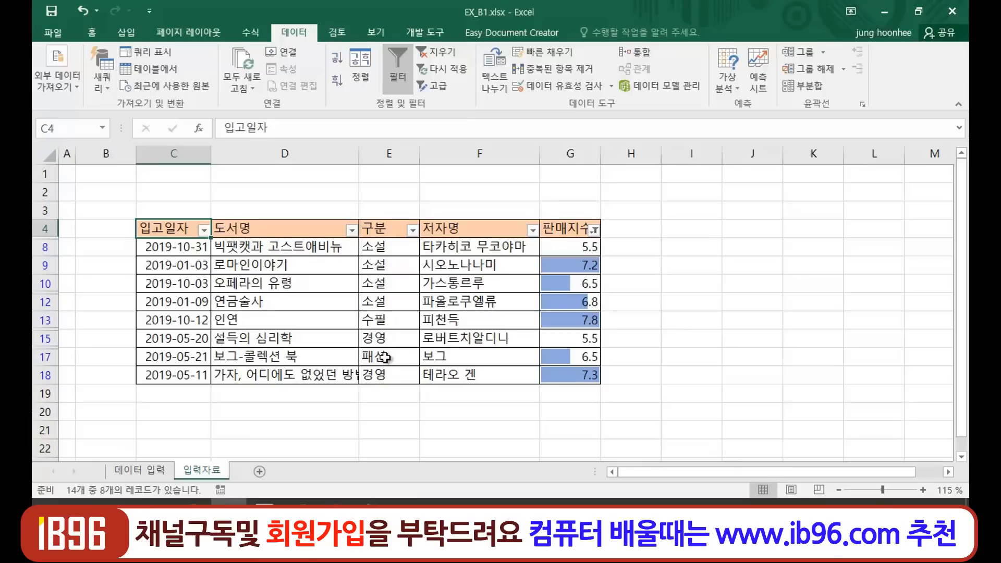
left_click(399, 58)
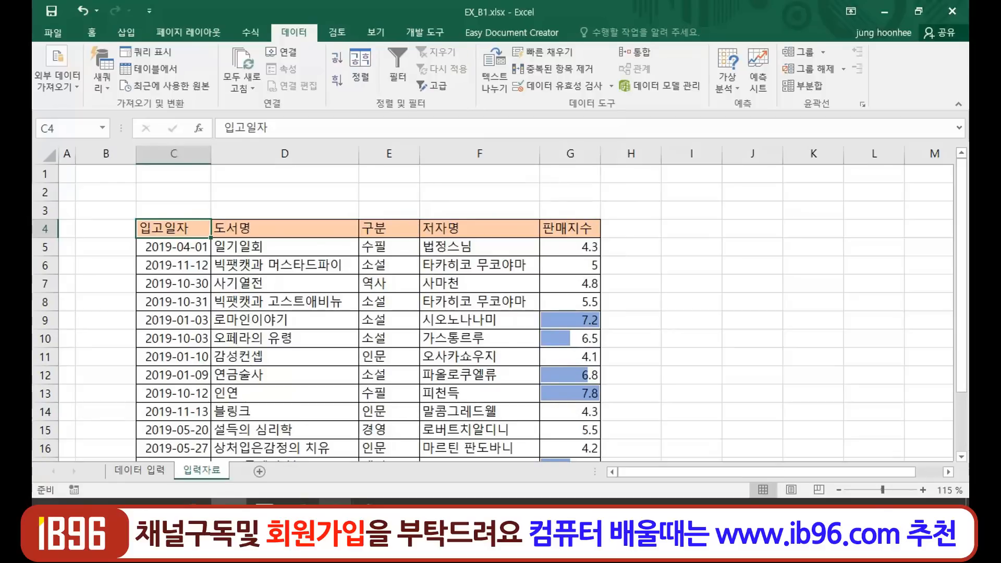
Step: Switch to the PowerPoint slide show, display the taskbar over the summary slide and return to EX_B1.xlsx in Excel
mouse_move(360, 504)
left_click(386, 462)
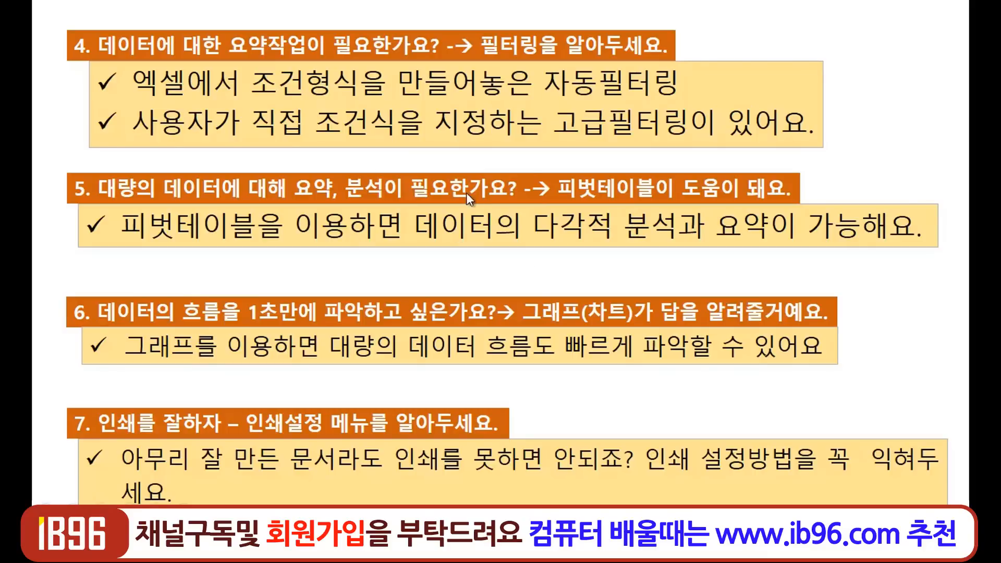
right_click(520, 257)
mouse_move(586, 398)
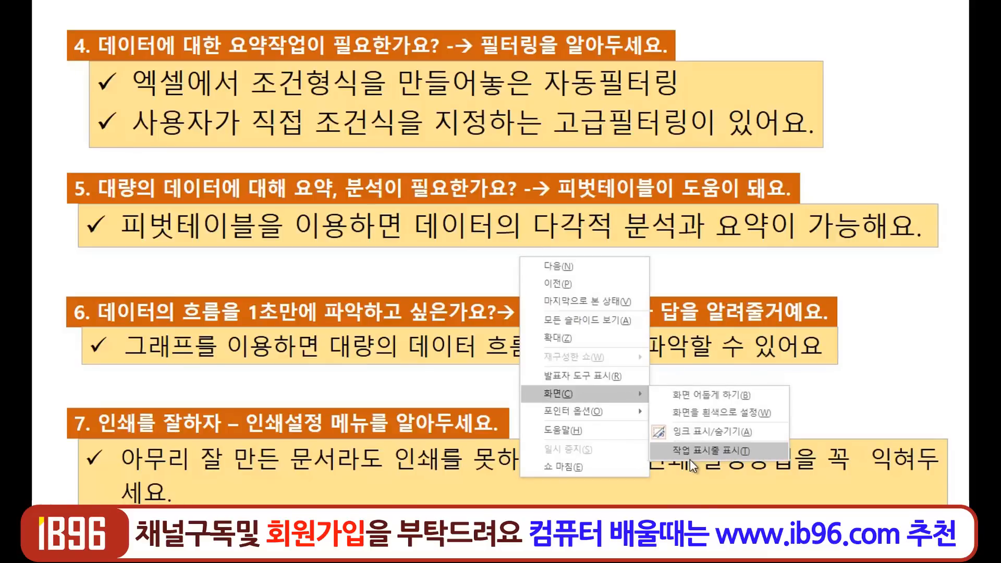
left_click(690, 459)
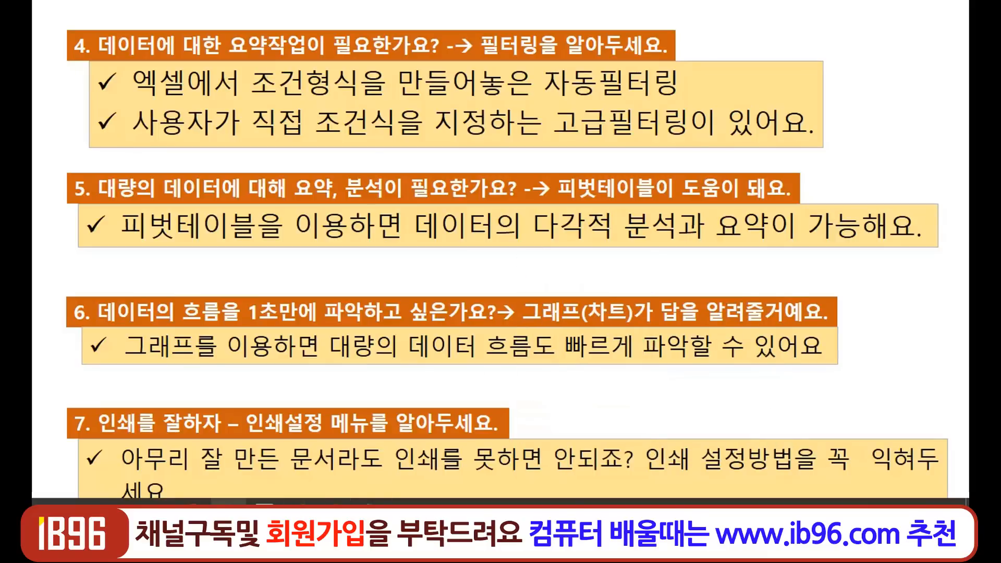
left_click(227, 502)
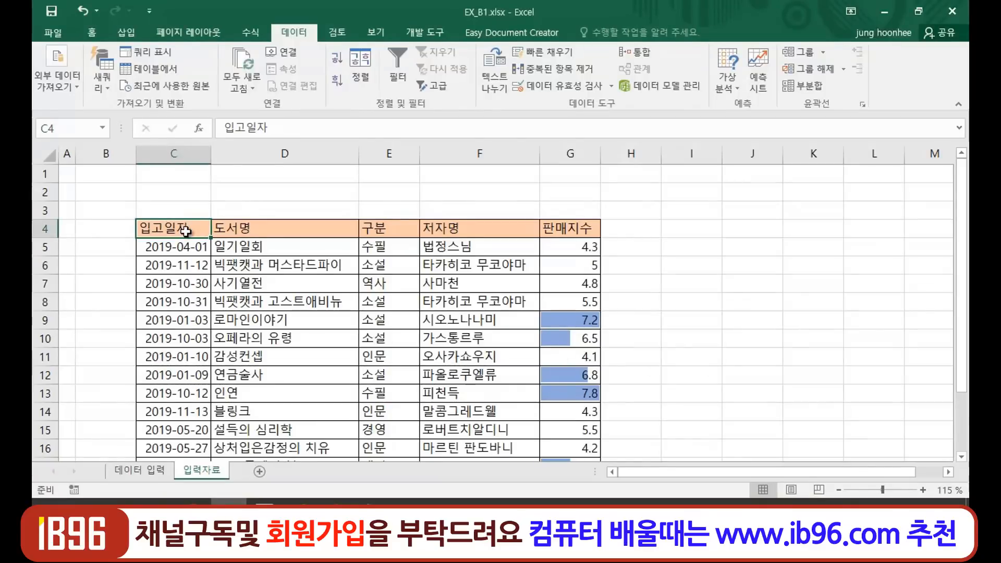
Step: Create a pivot table from the book table range C4:G18 on the existing worksheet at cell I16
left_click(124, 33)
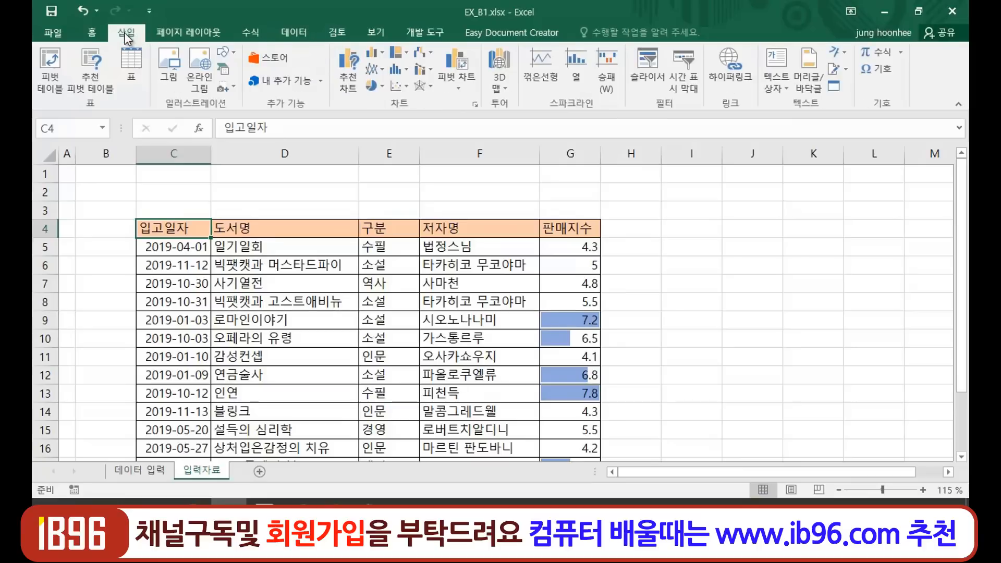
left_click(51, 61)
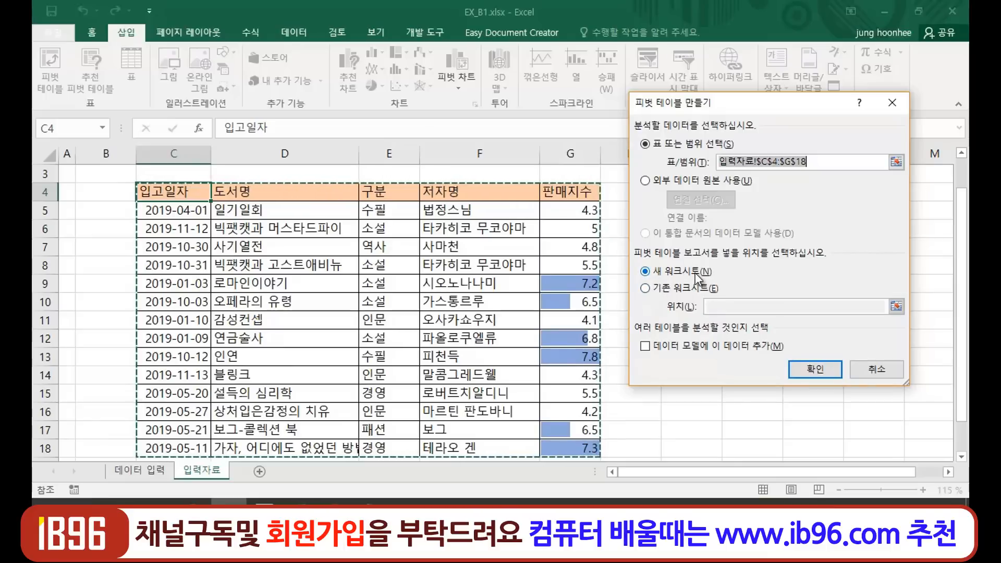
left_click(647, 289)
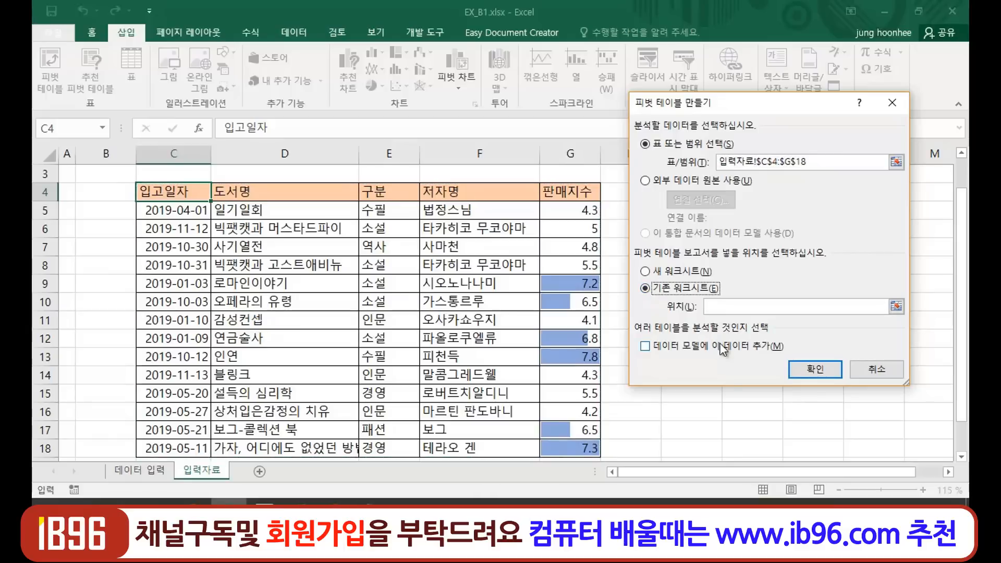
left_click(717, 419)
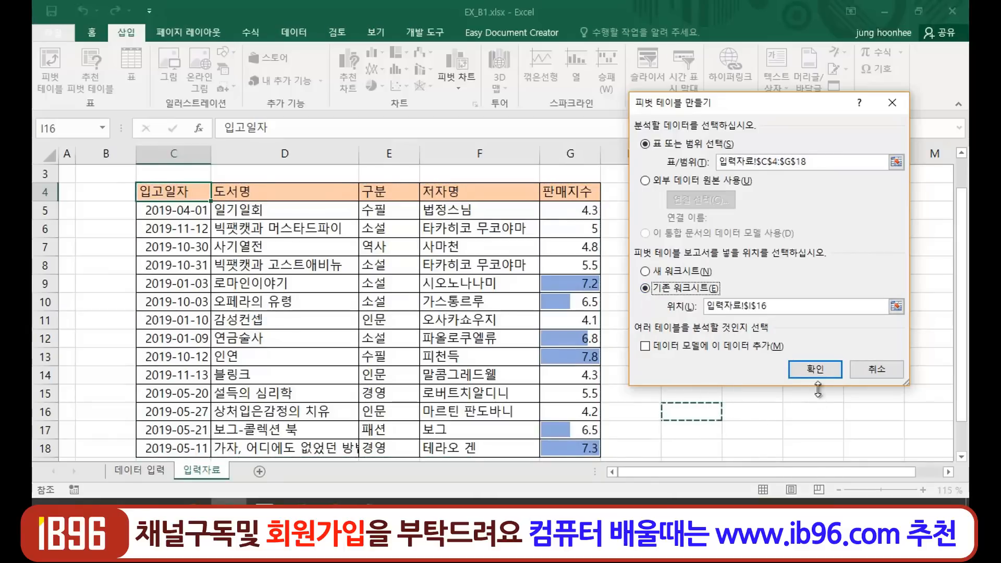
left_click(816, 371)
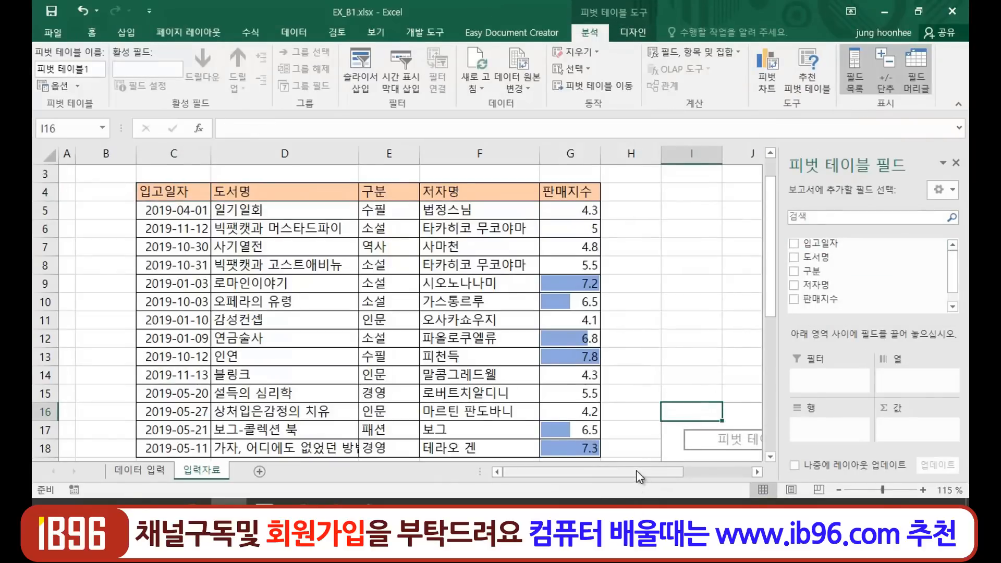
Step: Add 구분 as the pivot table's row field and the count of 도서명 as its value field
left_click_drag(636, 470, 769, 477)
scroll(705, 324, "down", 3)
scroll(705, 325, "down", 1)
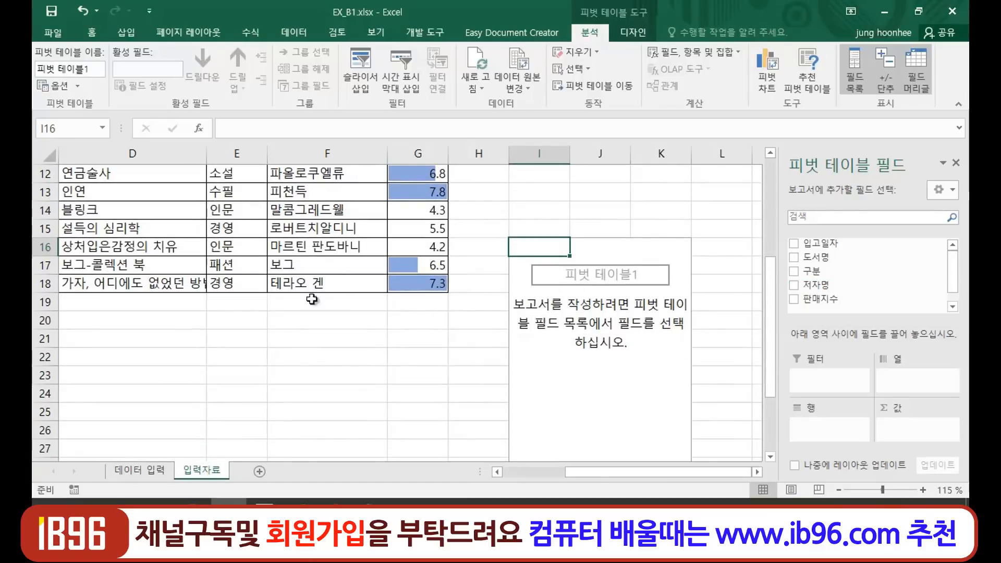
scroll(249, 312, "up", 4)
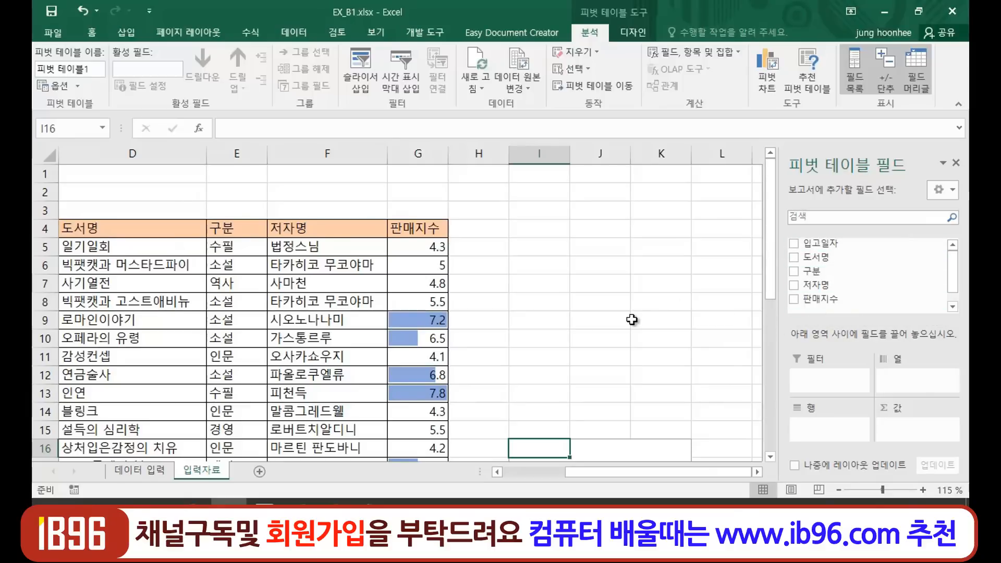
scroll(632, 319, "down", 3)
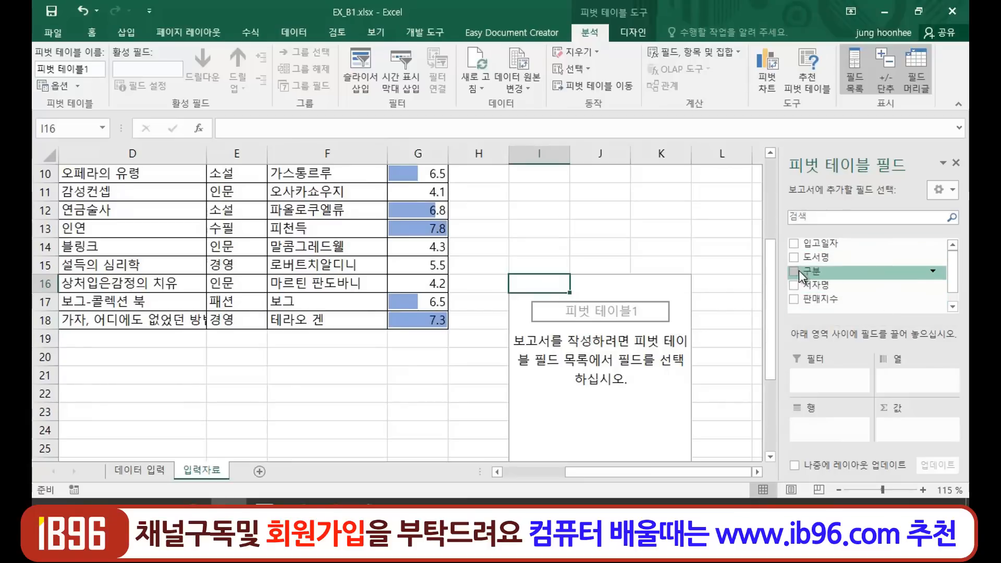
left_click_drag(811, 273, 818, 425)
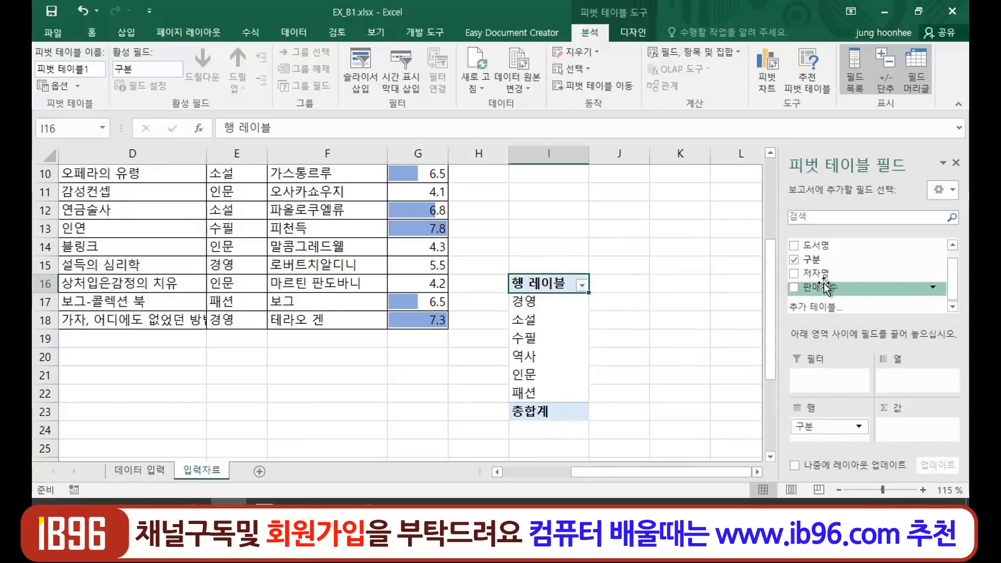
left_click_drag(818, 249, 911, 428)
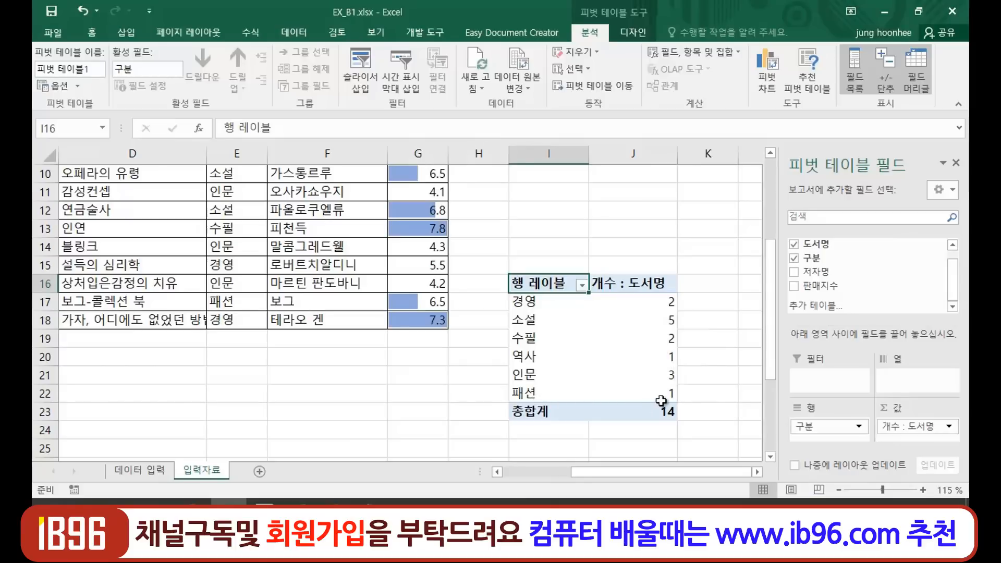
Step: Compare the pivot table's 도서명 counts per 구분 with the rows of the book table
scroll(288, 379, "up", 3)
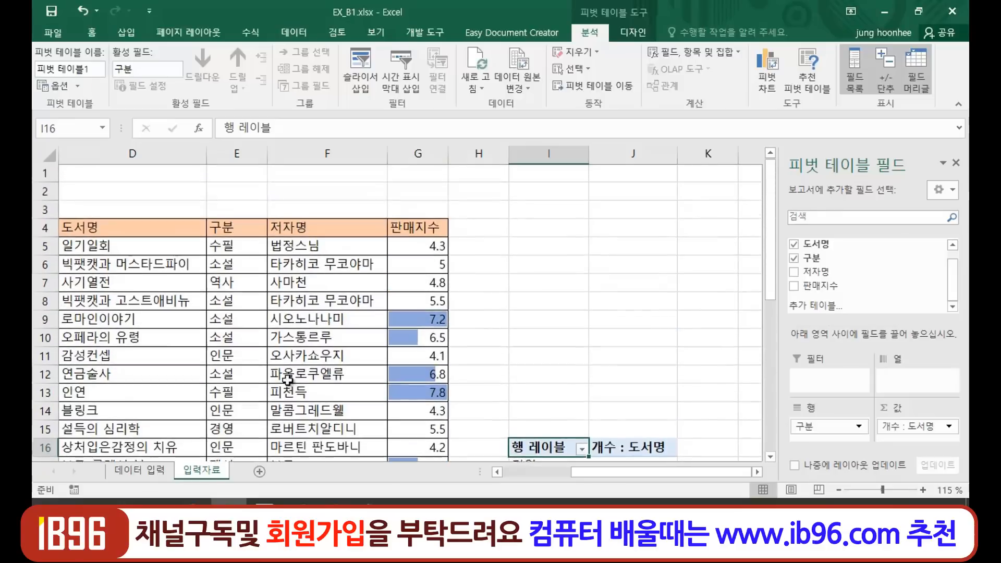
scroll(266, 273, "down", 4)
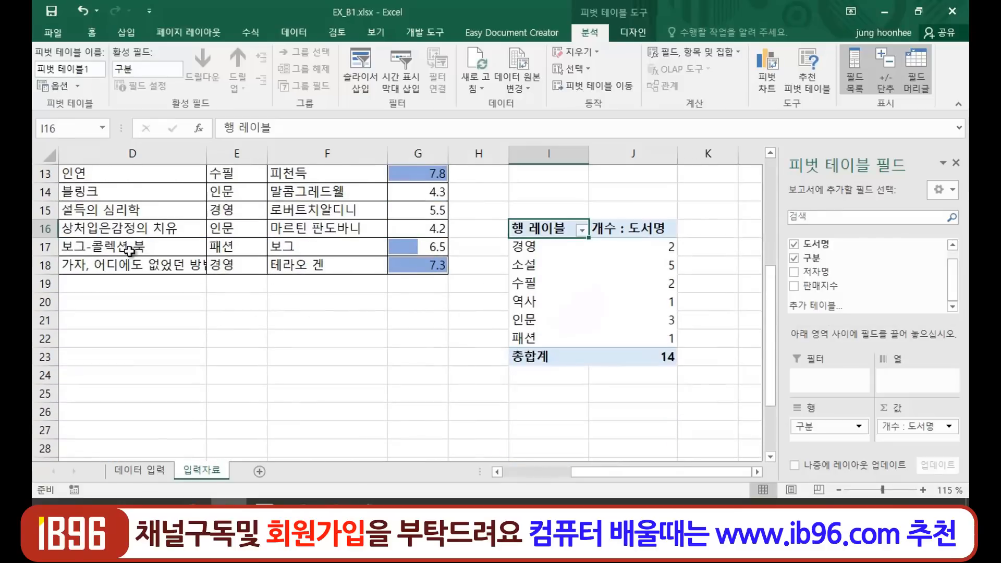
scroll(316, 299, "up", 2)
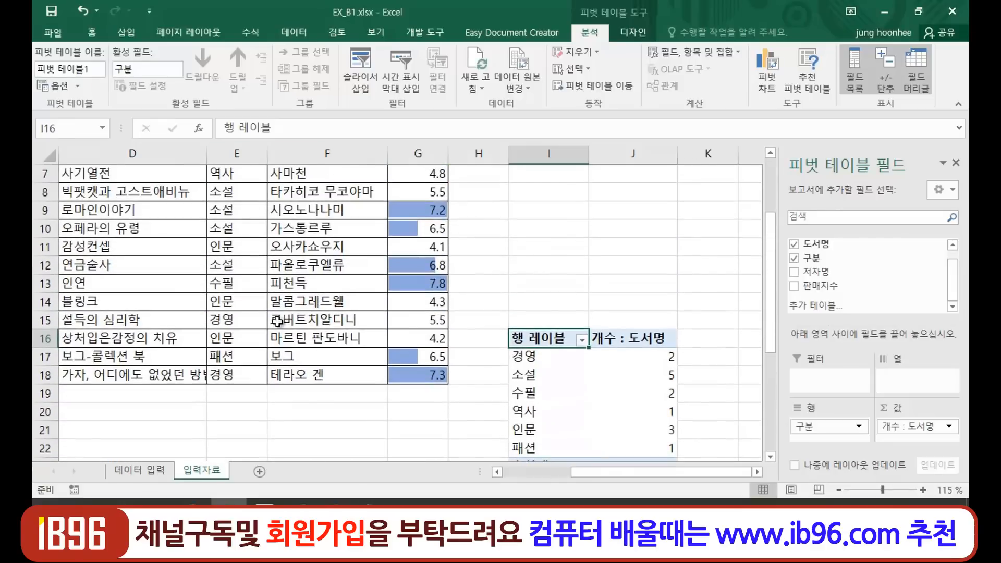
scroll(277, 321, "up", 1)
scroll(266, 324, "down", 1)
scroll(620, 391, "down", 2)
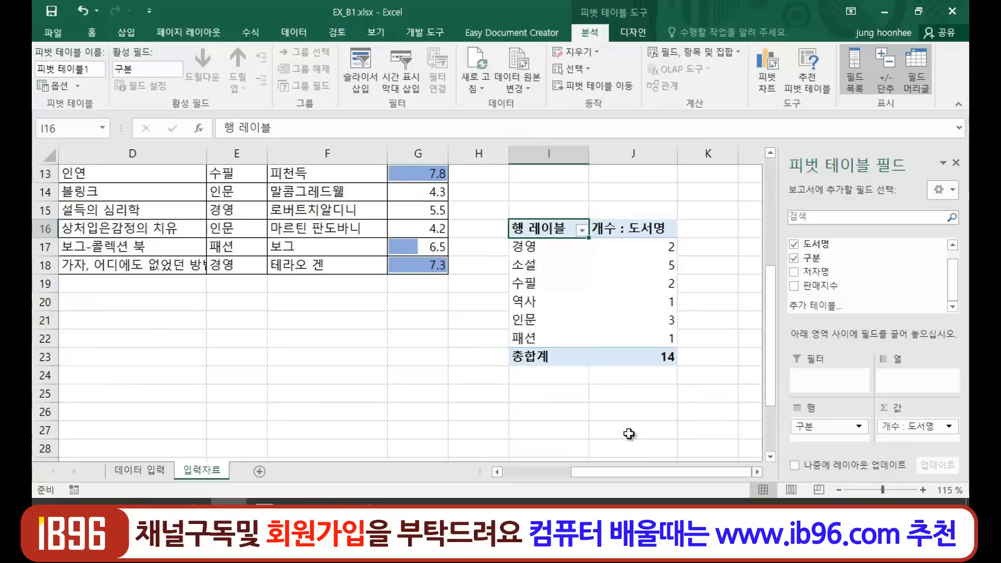
Step: Select cell L20 outside the pivot table, and reselect the 경영 row label in I17 to show the field list again
left_click(624, 429)
left_click(772, 301)
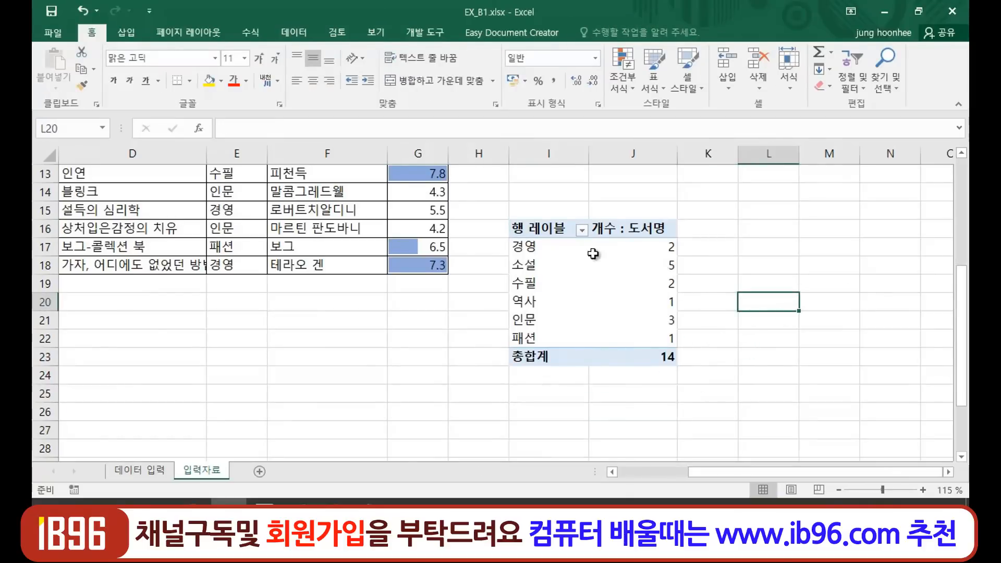
left_click(546, 249)
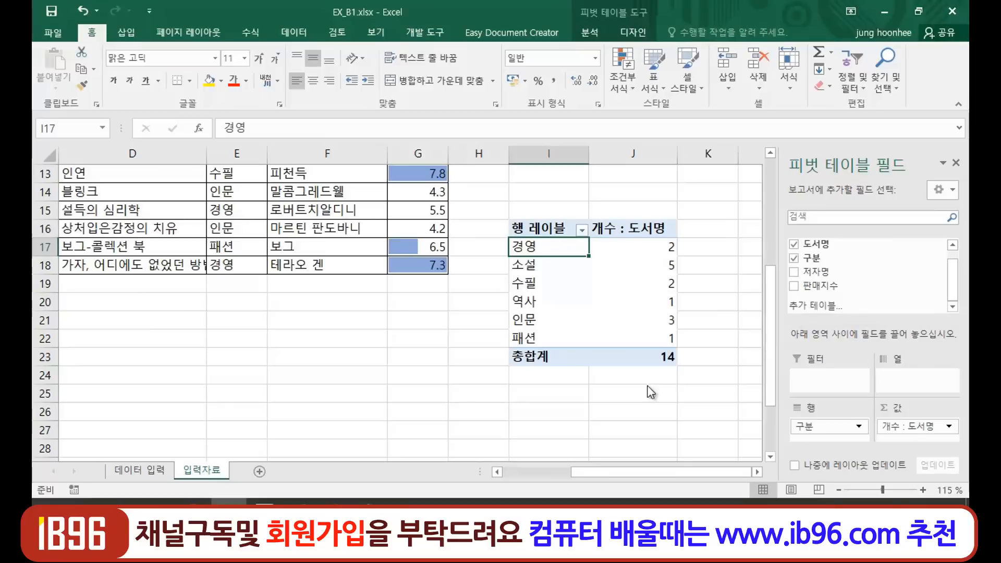
mouse_move(668, 330)
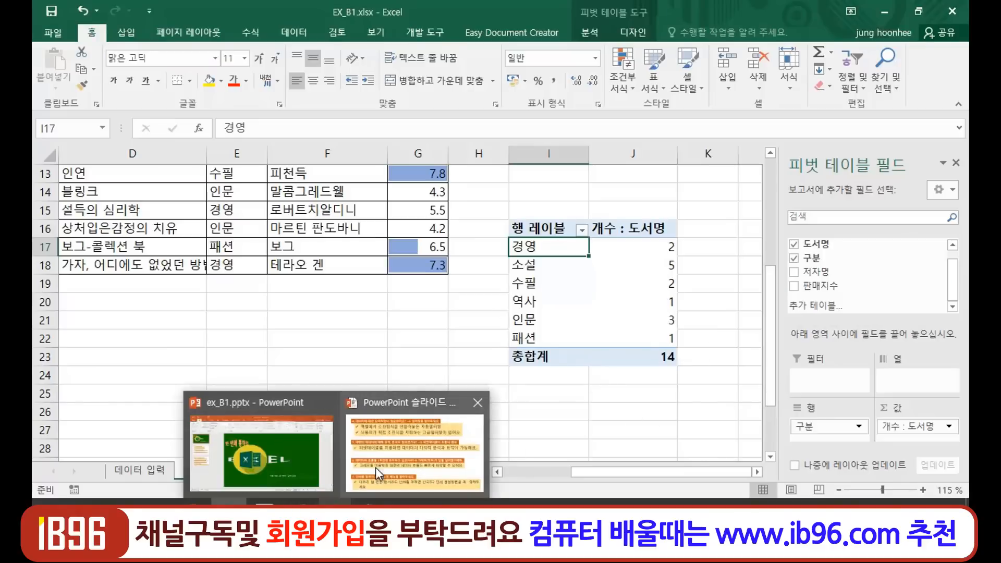
Step: Select cells H26, I17 and H22 in turn to compare the available pivot table tools inside and outside the pivot table
mouse_move(368, 472)
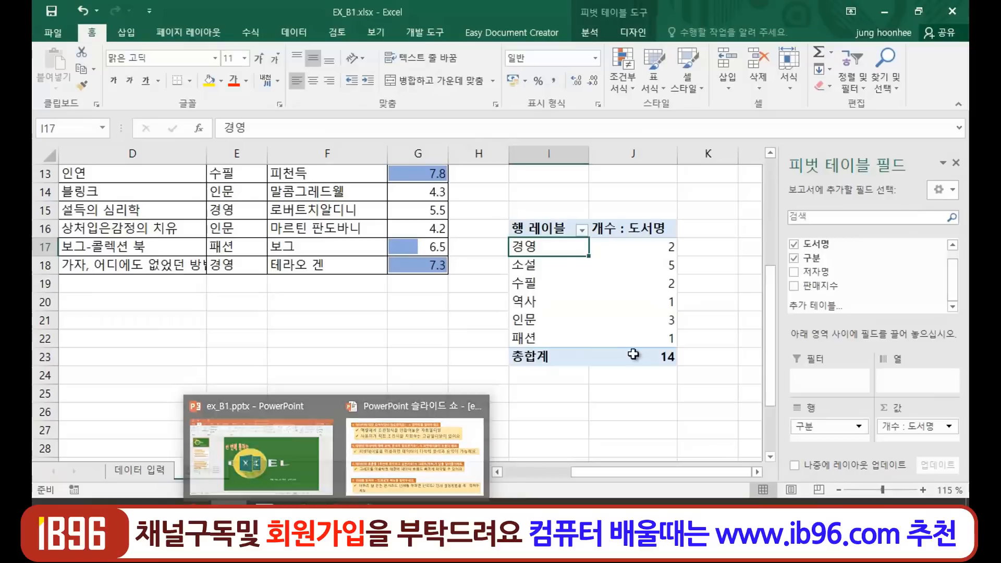
left_click(495, 416)
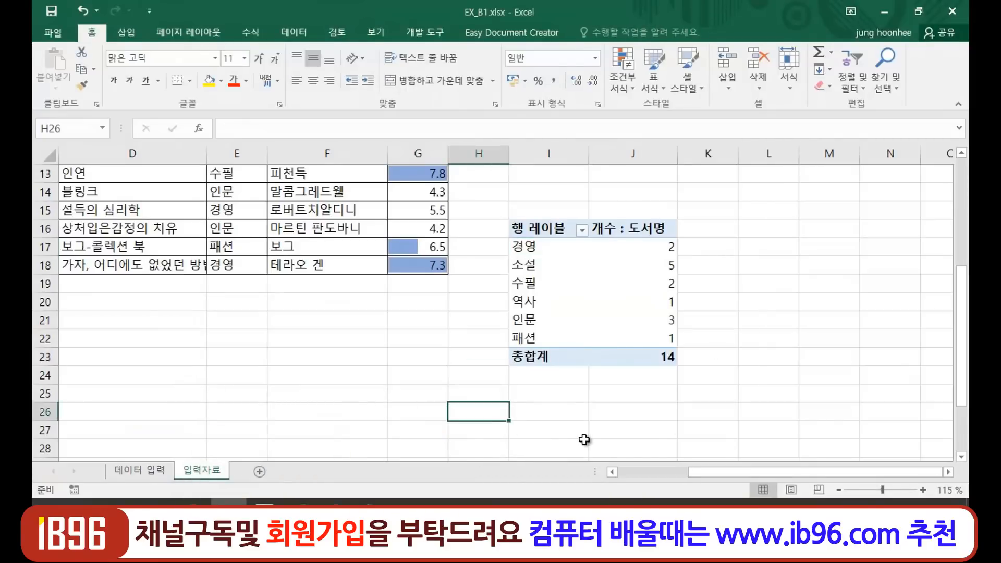
left_click(523, 246)
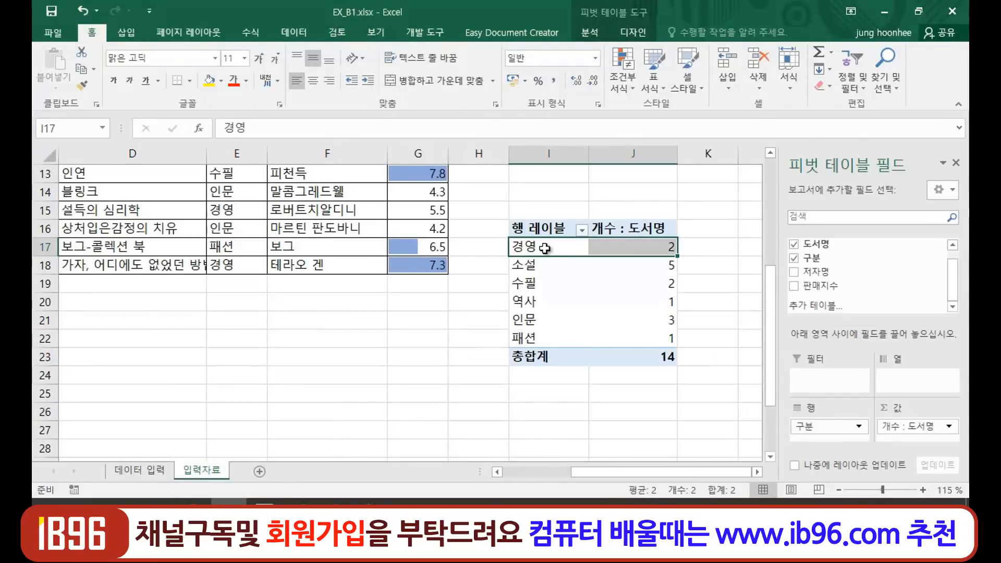
left_click(544, 248)
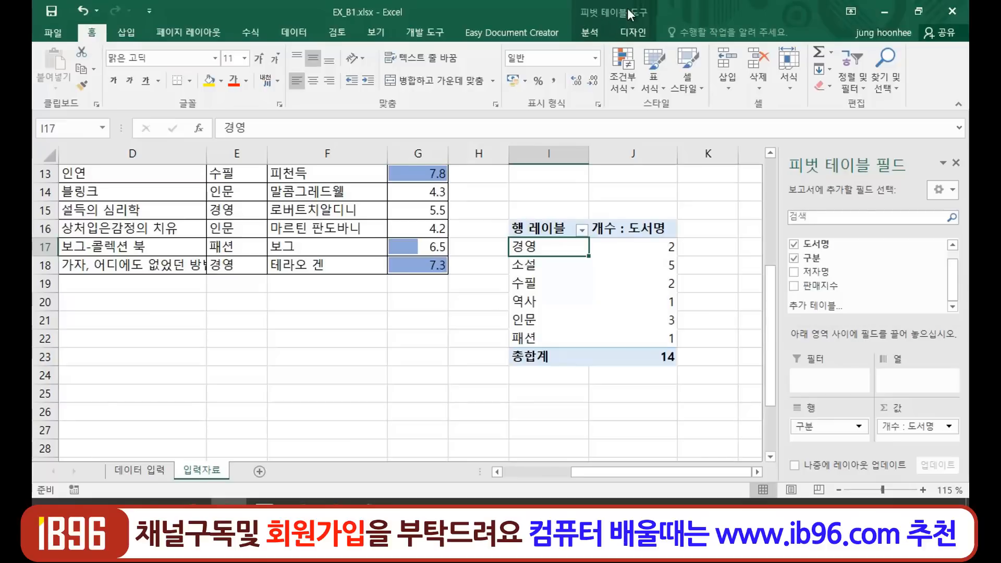
left_click(450, 334)
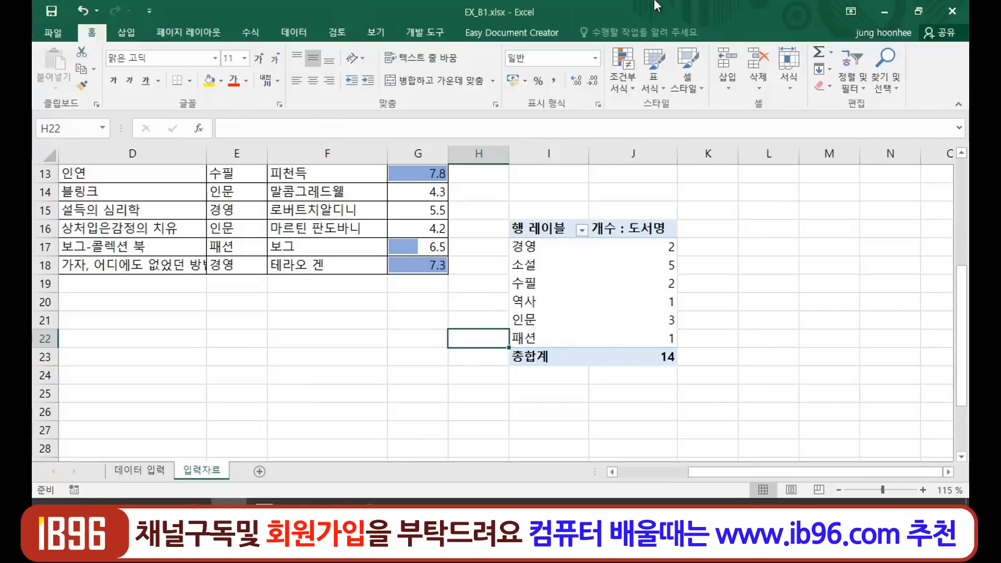
Step: Insert a clustered column pivot chart (묶은 세로 막대형) of the 도서명 counts per 구분 from the pivot table
left_click(532, 246)
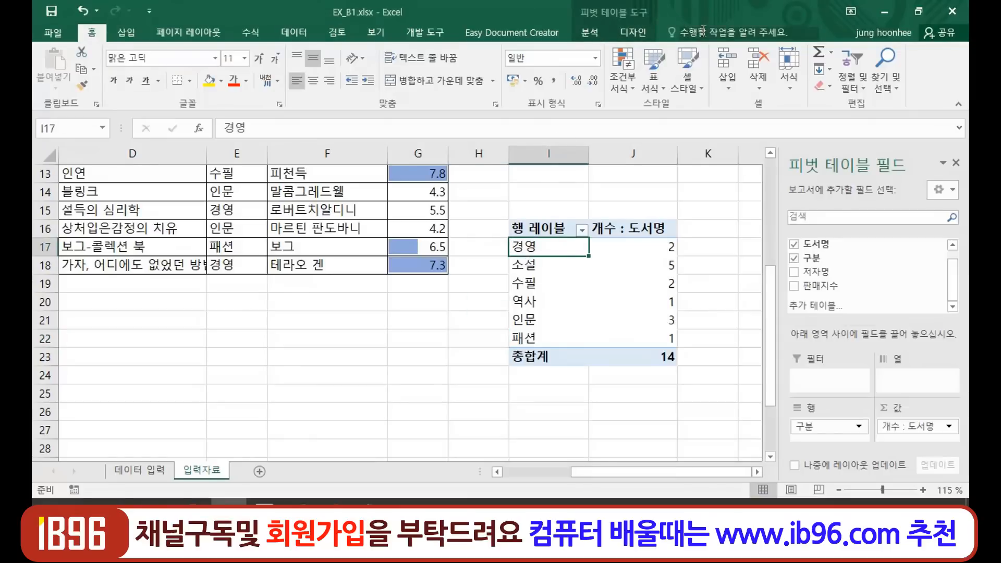
left_click(591, 35)
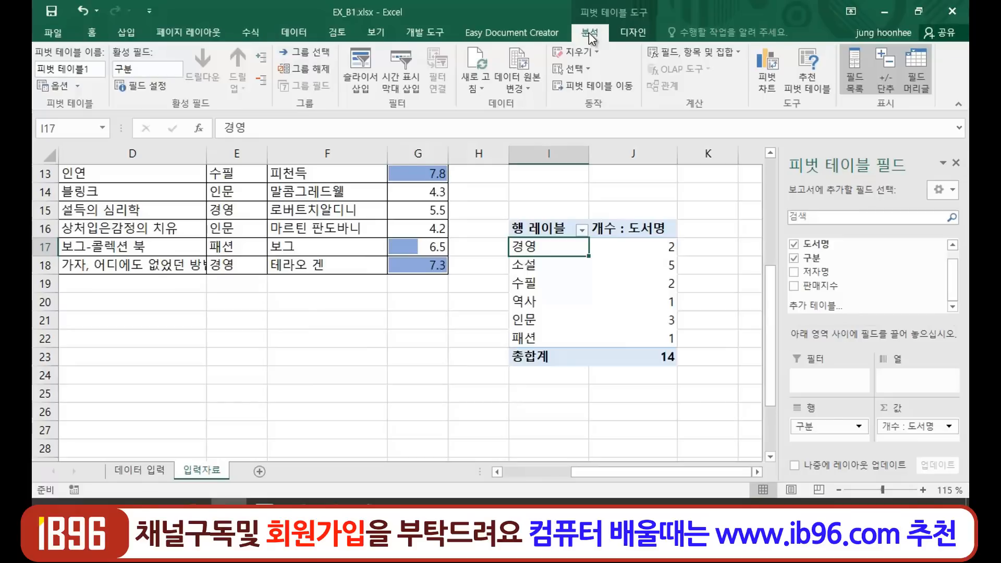
left_click(776, 67)
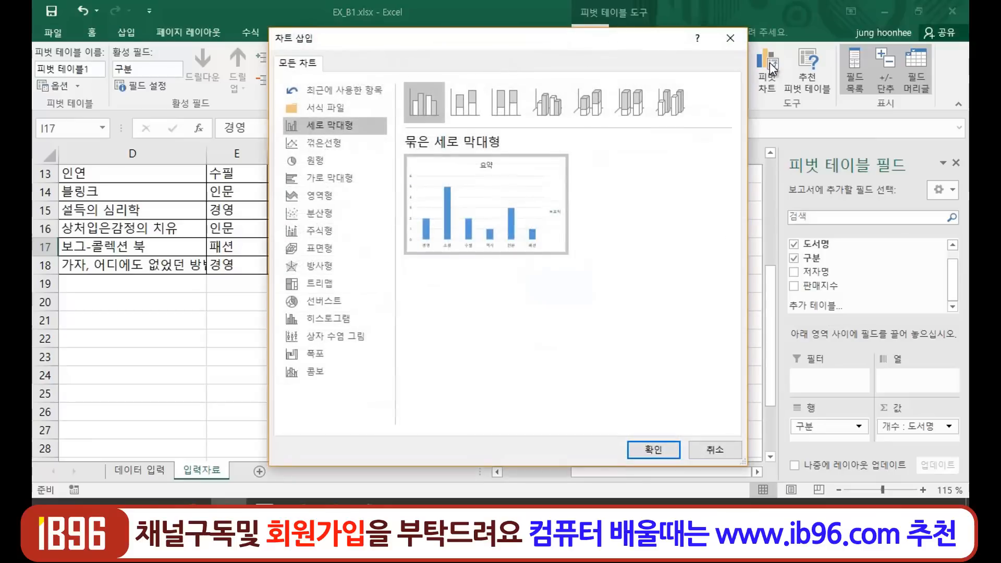
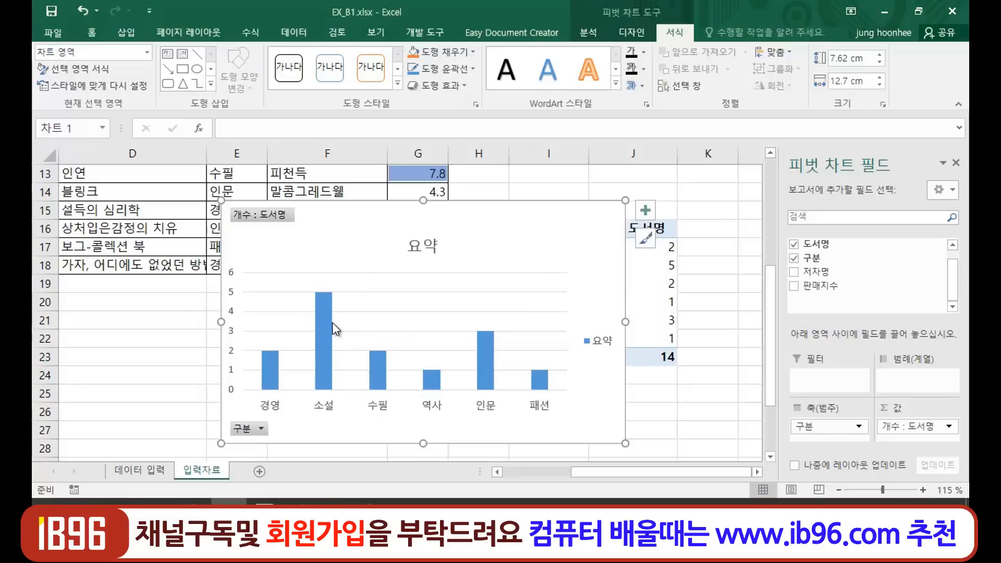
Step: Delete the pivot chart from the 입력자료 sheet
mouse_move(333, 322)
left_click(154, 339)
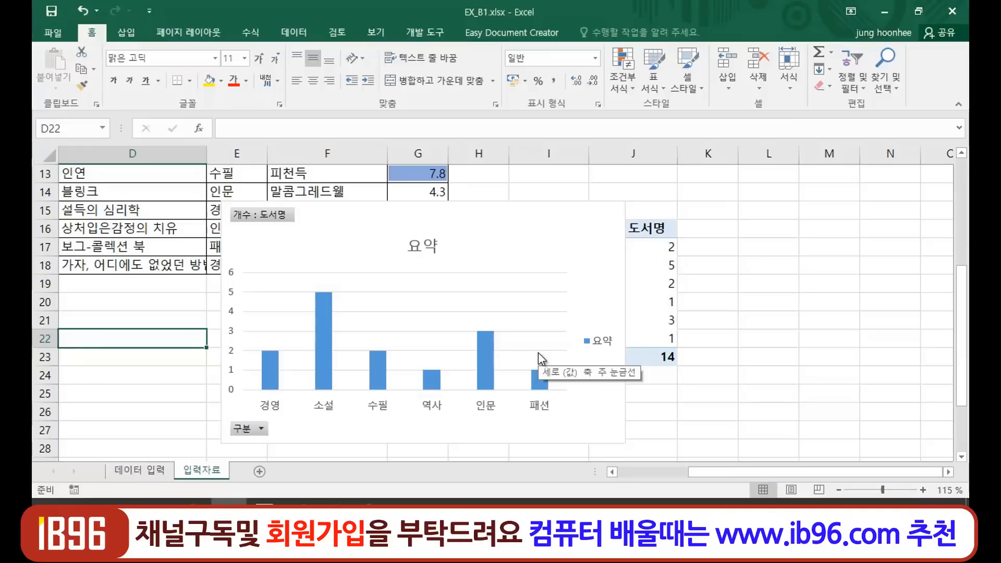
left_click(483, 215)
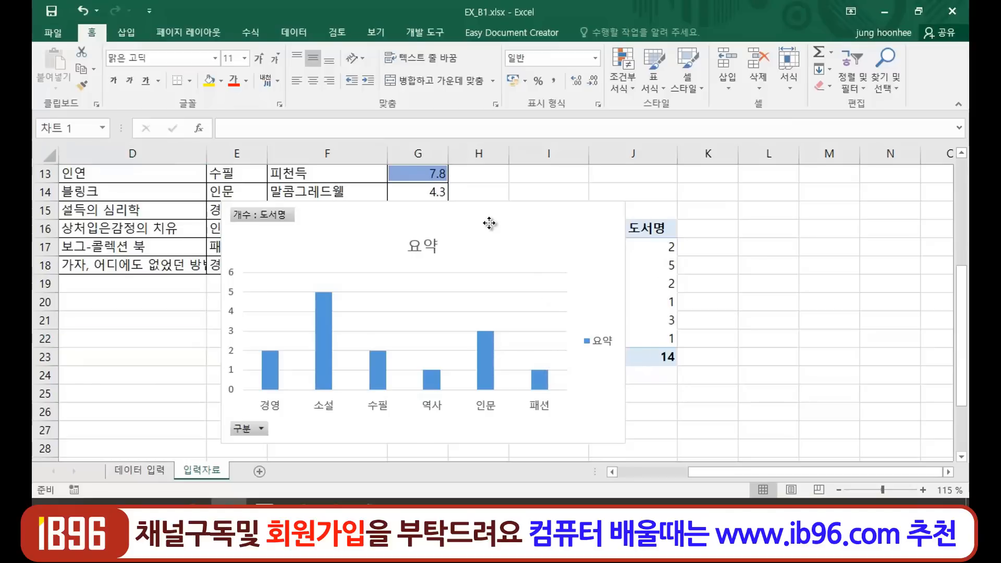
key("Delete")
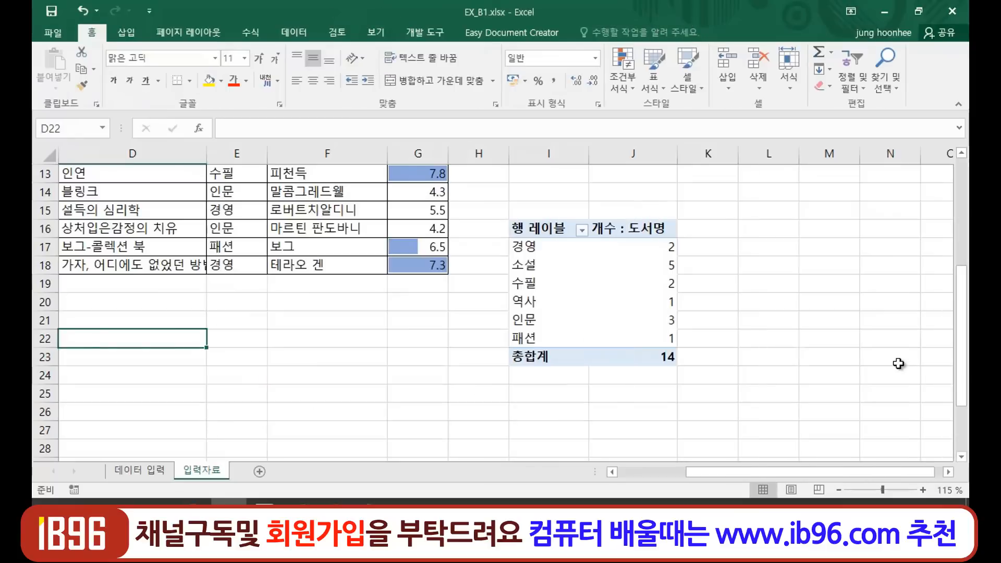
scroll(368, 355, "up", 2)
scroll(368, 356, "up", 2)
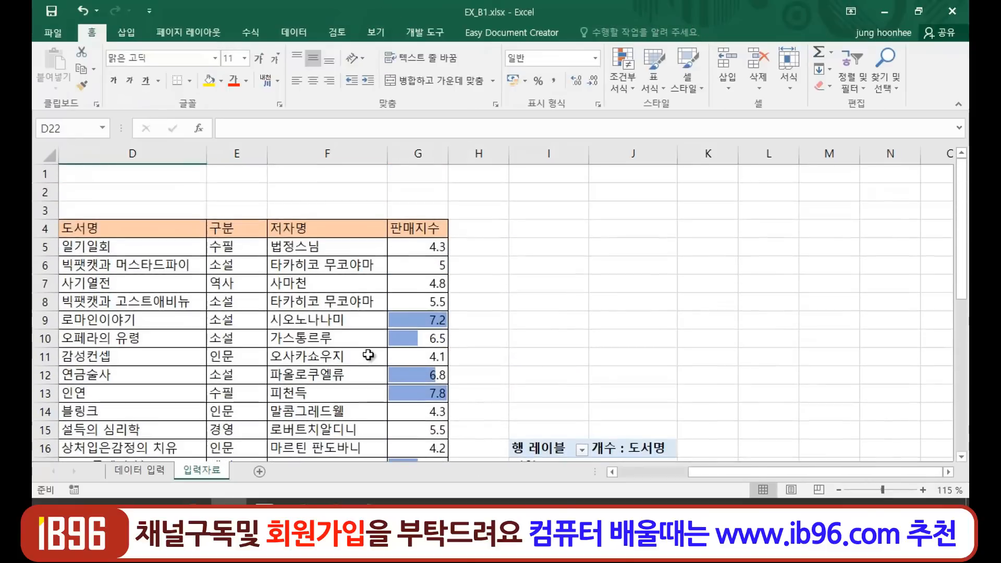
scroll(366, 376, "down", 3)
scroll(358, 398, "up", 3)
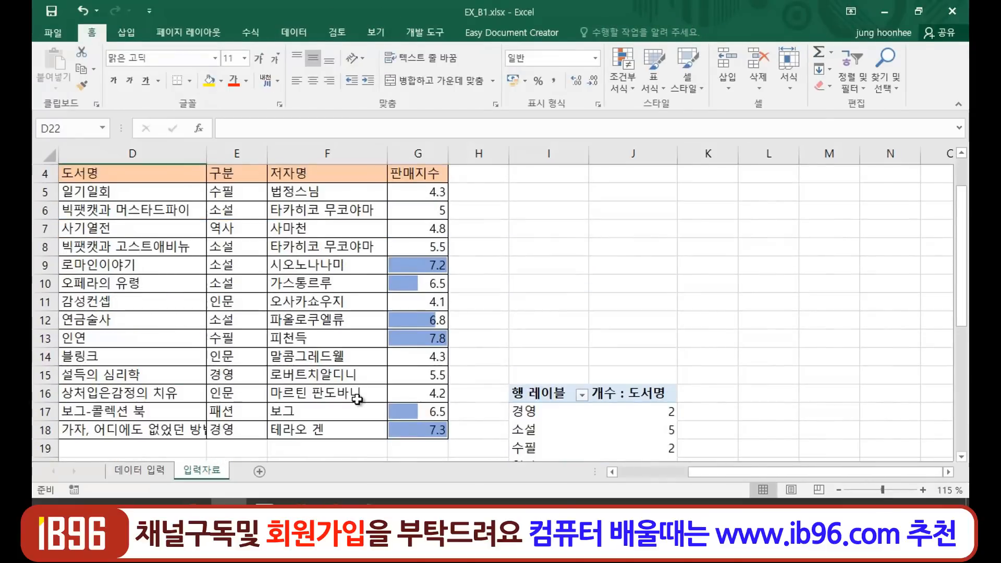
left_click(521, 344)
scroll(299, 393, "down", 3)
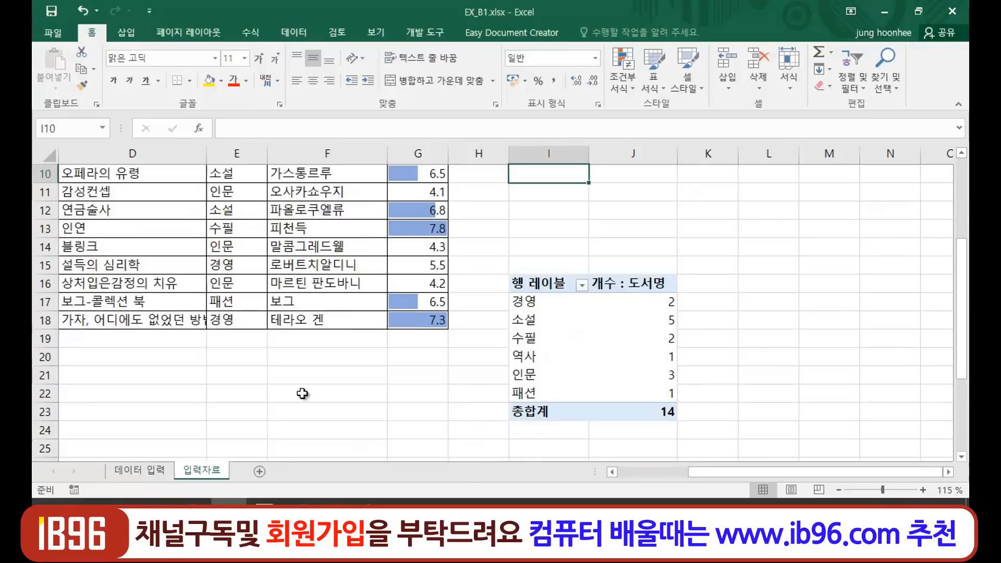
left_click(290, 397)
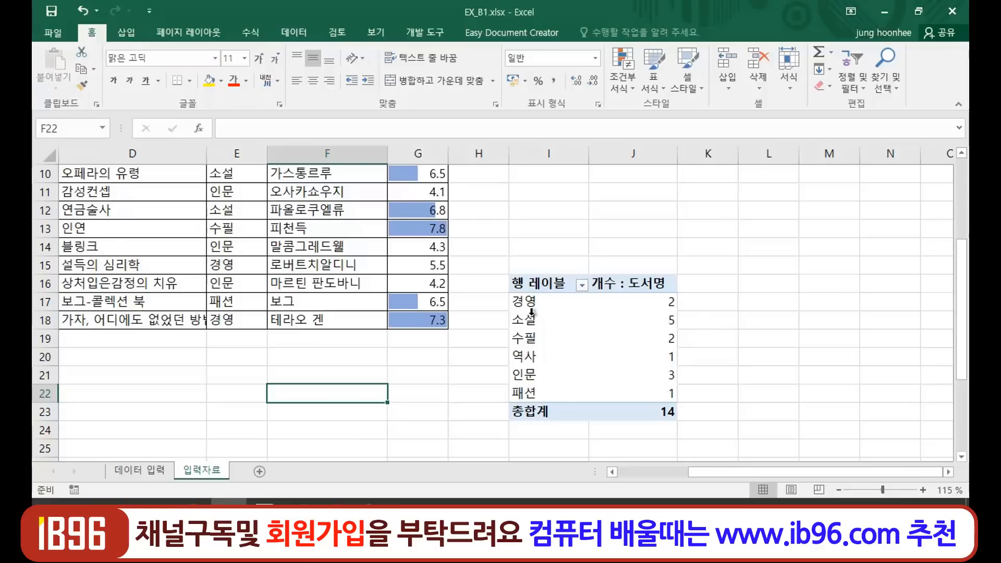
scroll(440, 284, "up", 2)
scroll(426, 405, "down", 1)
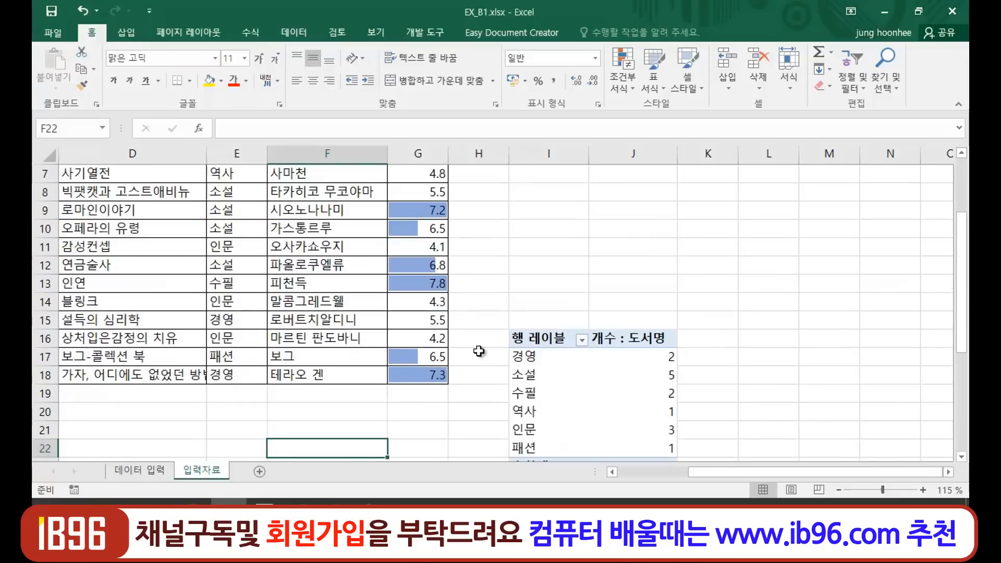
left_click(454, 307)
left_click(323, 425)
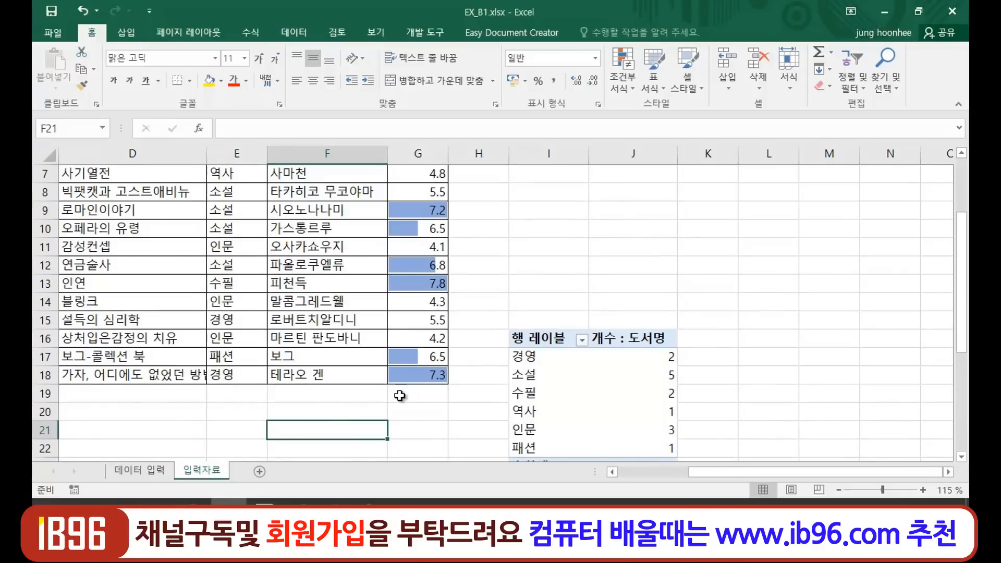
scroll(398, 396, "up", 1)
Step: Select cell I7, open the print preview of the 입력자료 sheet and view its second page
left_click(558, 282)
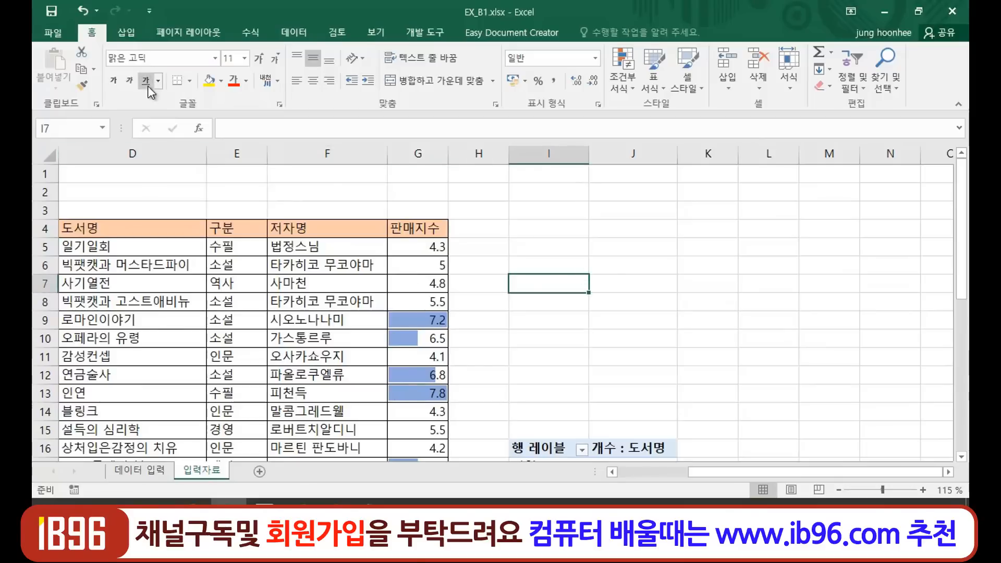
left_click(54, 35)
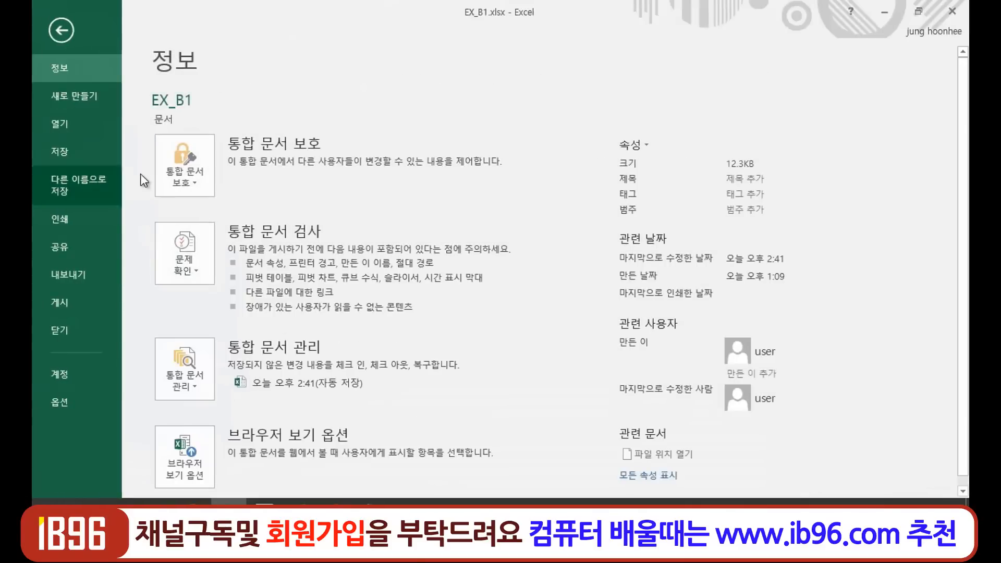
left_click(64, 219)
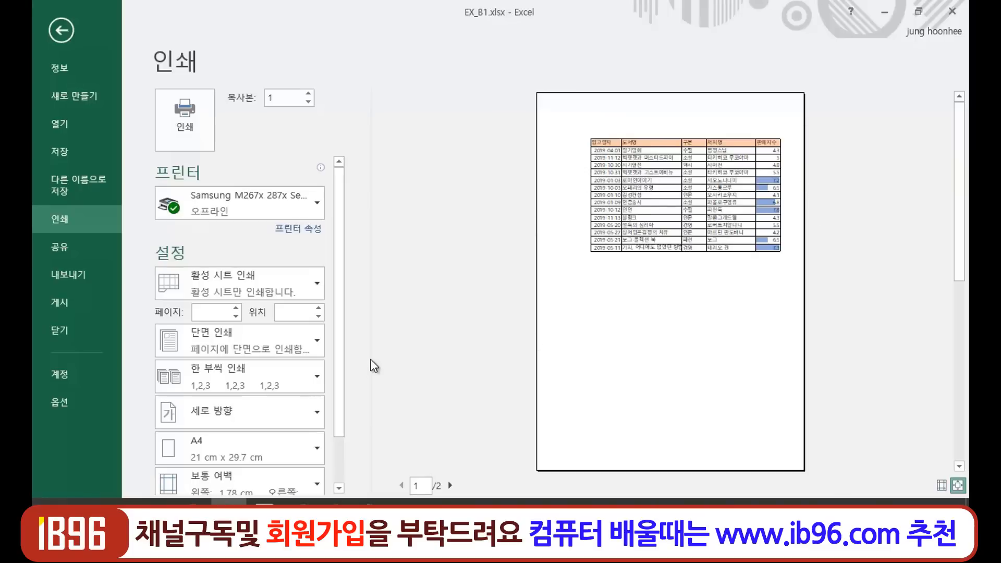
scroll(439, 446, "down", 1)
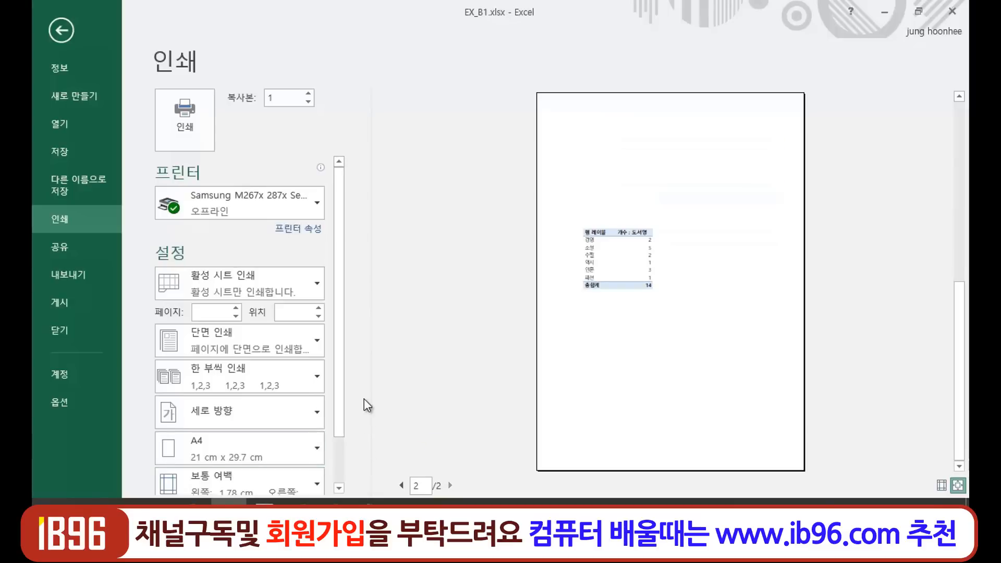
Step: Set both the left and right print margins to 1 cm in the page setup
left_click_drag(340, 399, 345, 490)
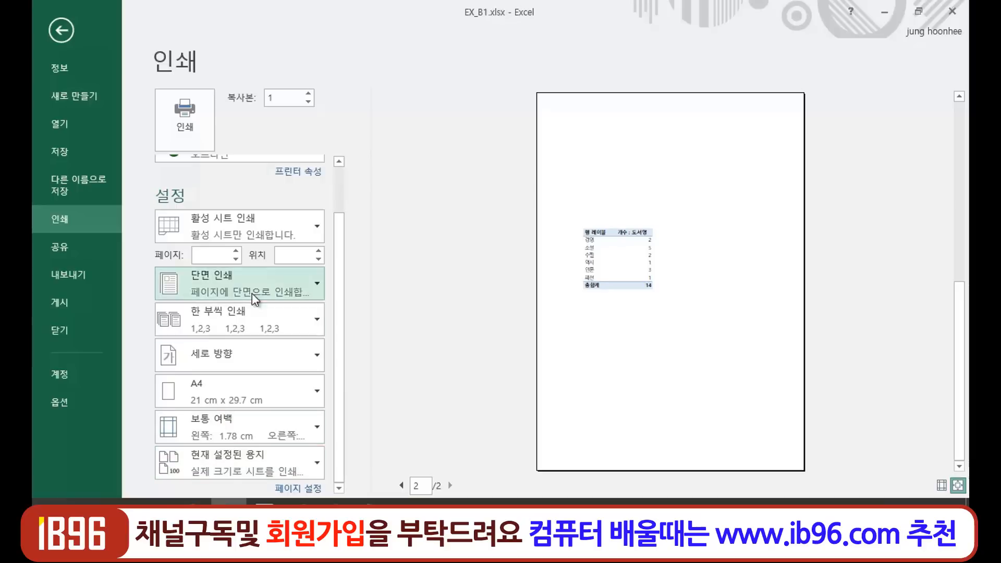
left_click(302, 490)
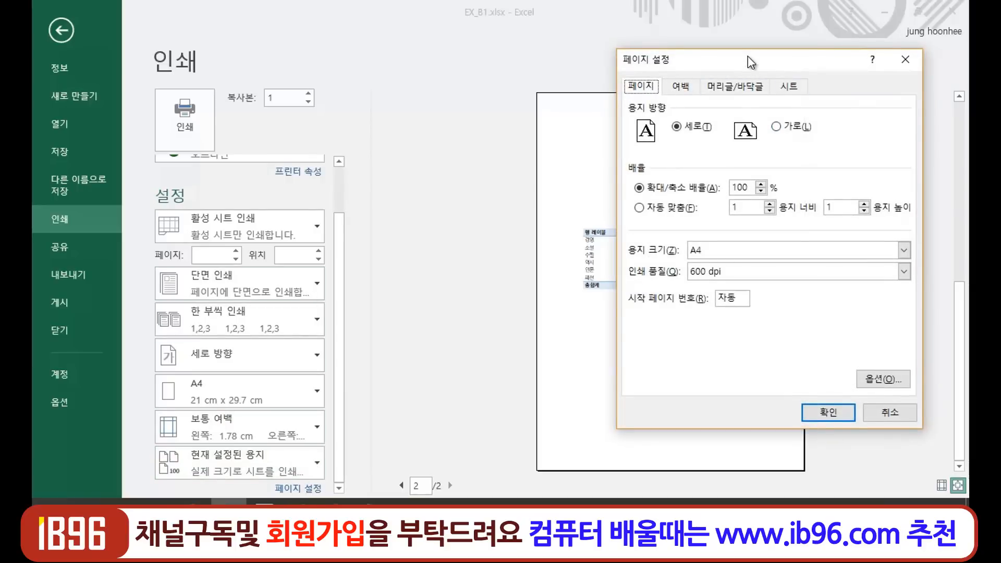
left_click_drag(748, 56, 307, 69)
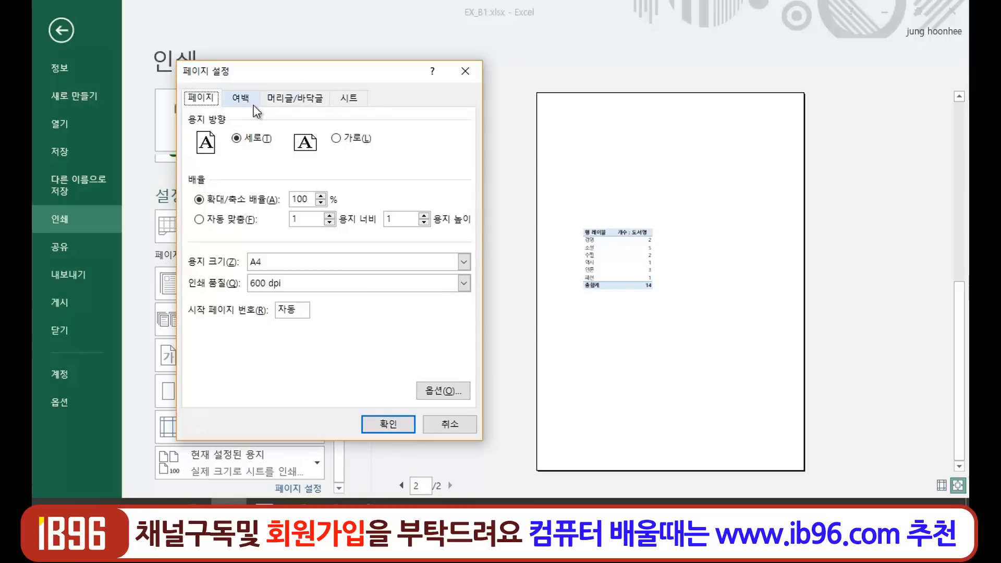
left_click(242, 97)
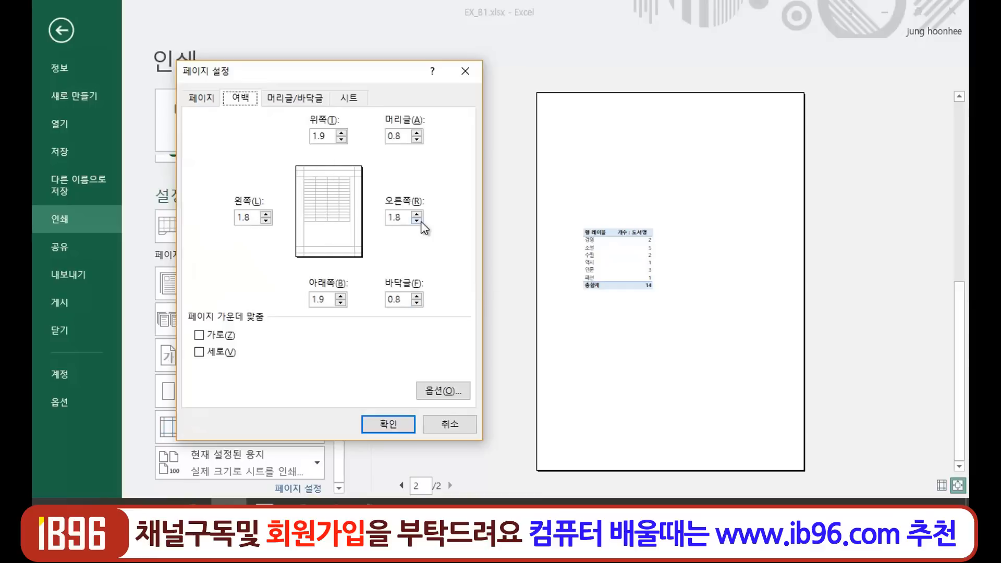
left_click_drag(255, 217, 201, 217)
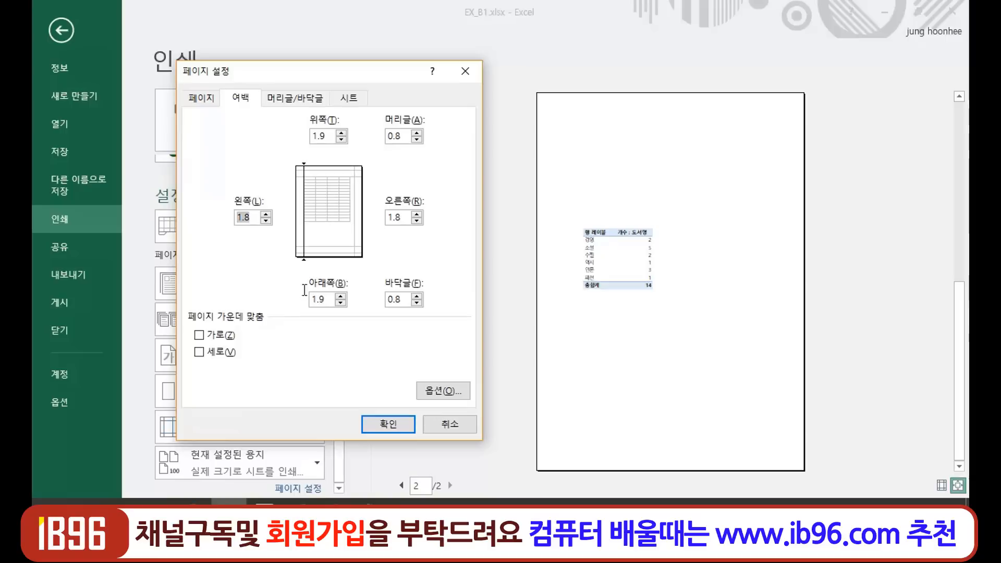
type("1")
left_click_drag(404, 217, 381, 218)
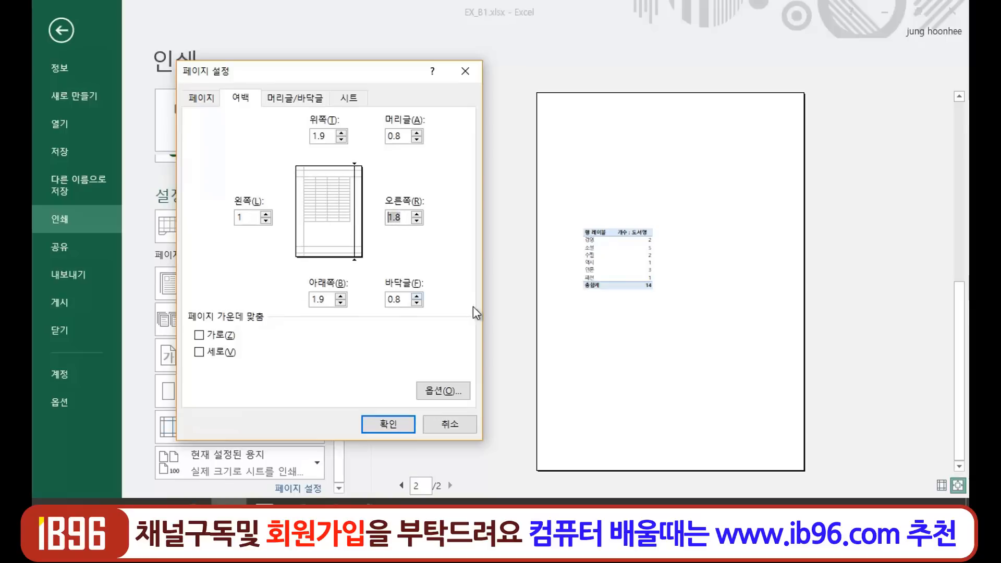
type("1")
Step: Centre the printed content on the page both horizontally and vertically, and apply the page setup
left_click(327, 298)
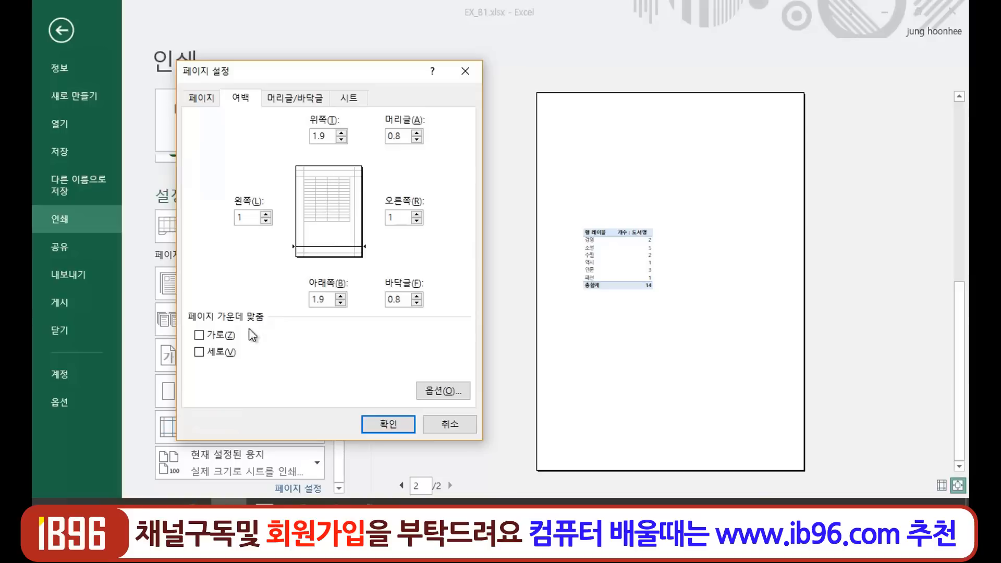
left_click(205, 338)
left_click(202, 355)
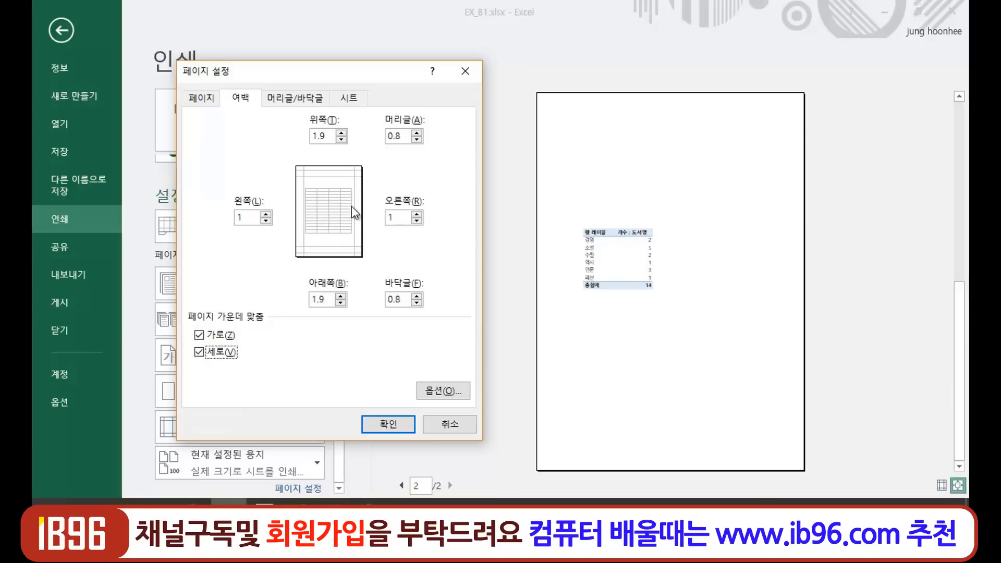
left_click(388, 425)
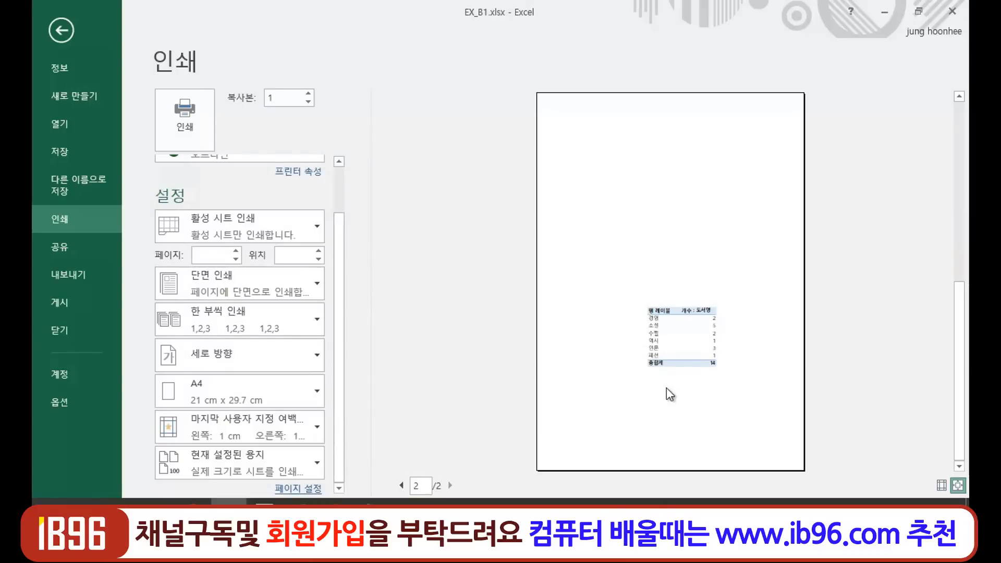
Step: Return to the worksheet and examine the dashed page break line between the book table and the pivot table
left_click(62, 30)
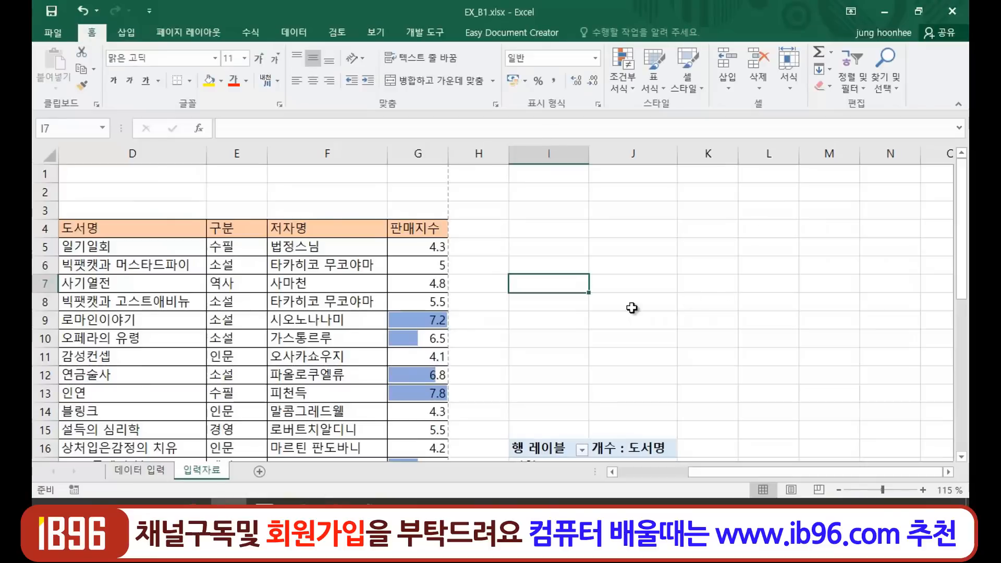
scroll(667, 306, "down", 3)
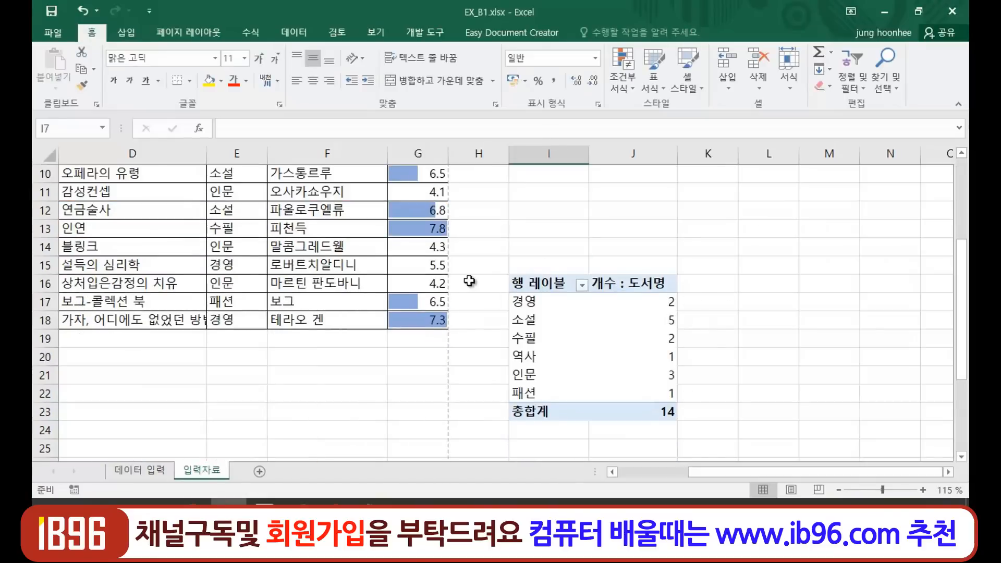
scroll(465, 282, "up", 3)
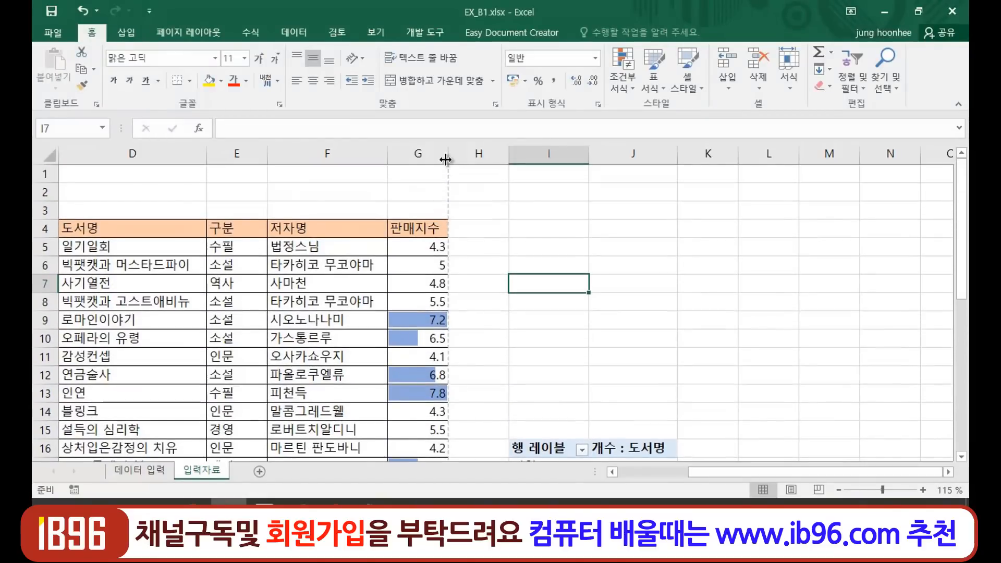
scroll(453, 240, "down", 4)
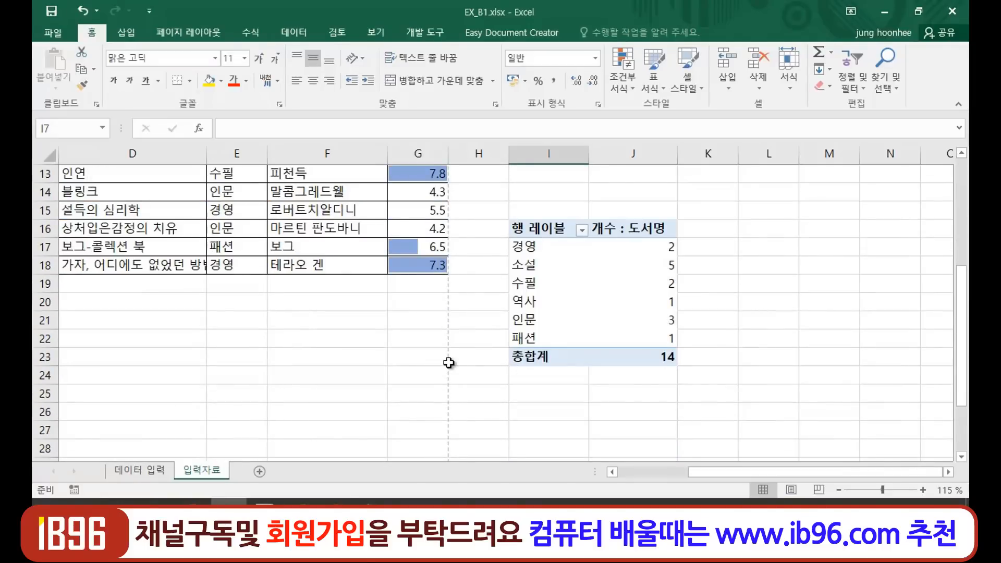
Step: Remove the 구분 row field and the 도서명 count field from the pivot table, leaving its layout empty
left_click(542, 227)
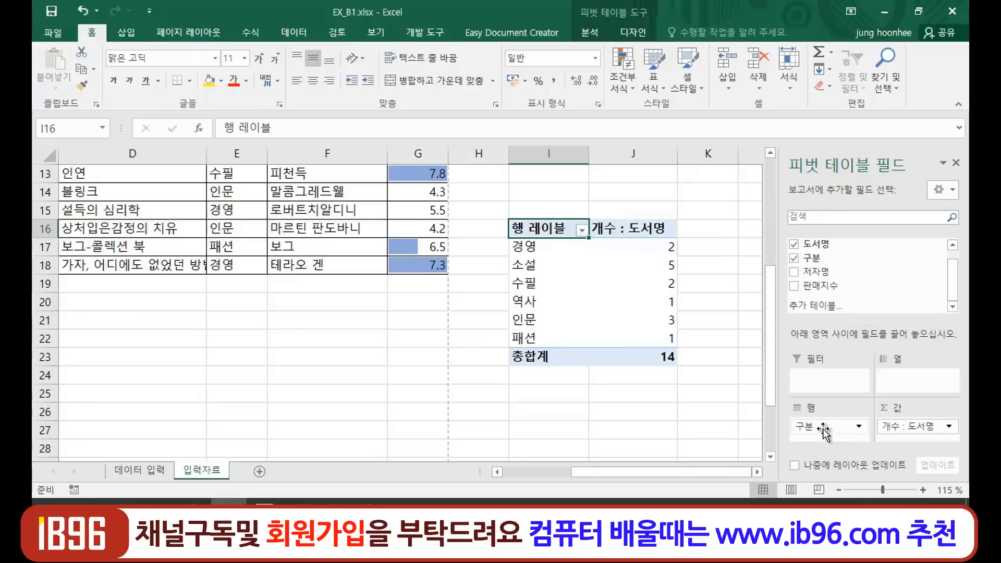
left_click_drag(818, 429, 637, 429)
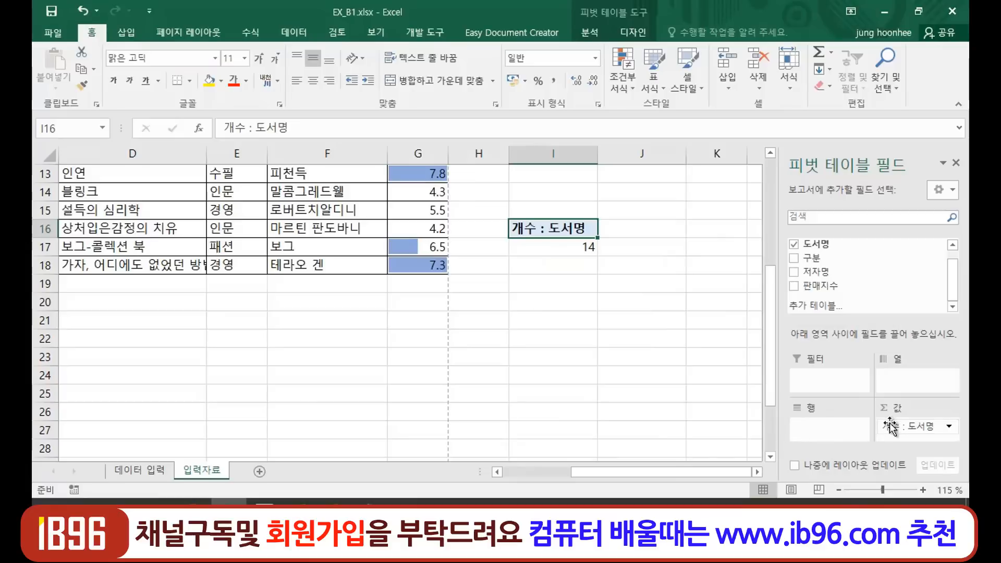
left_click_drag(894, 429, 372, 283)
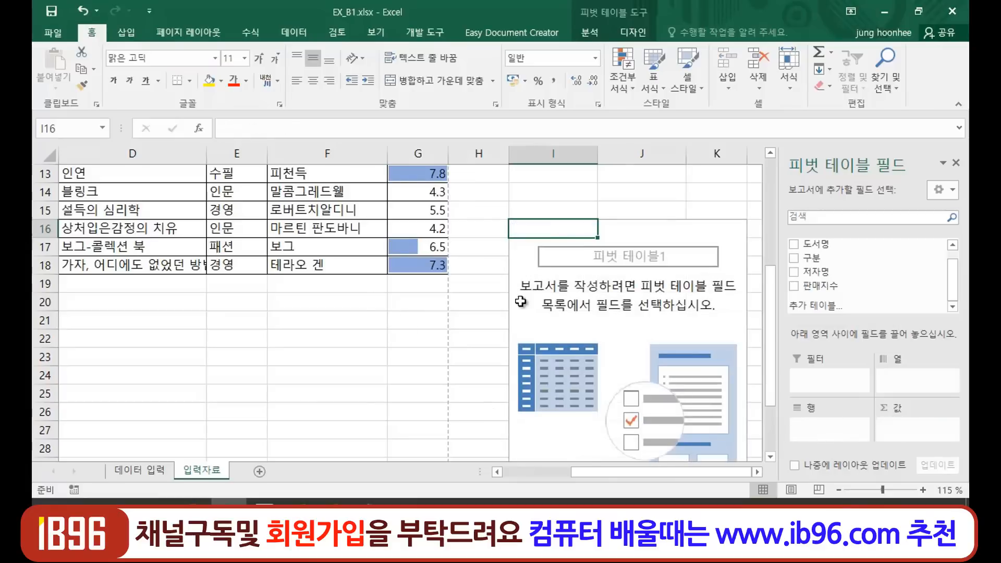
left_click(479, 265)
left_click(326, 361)
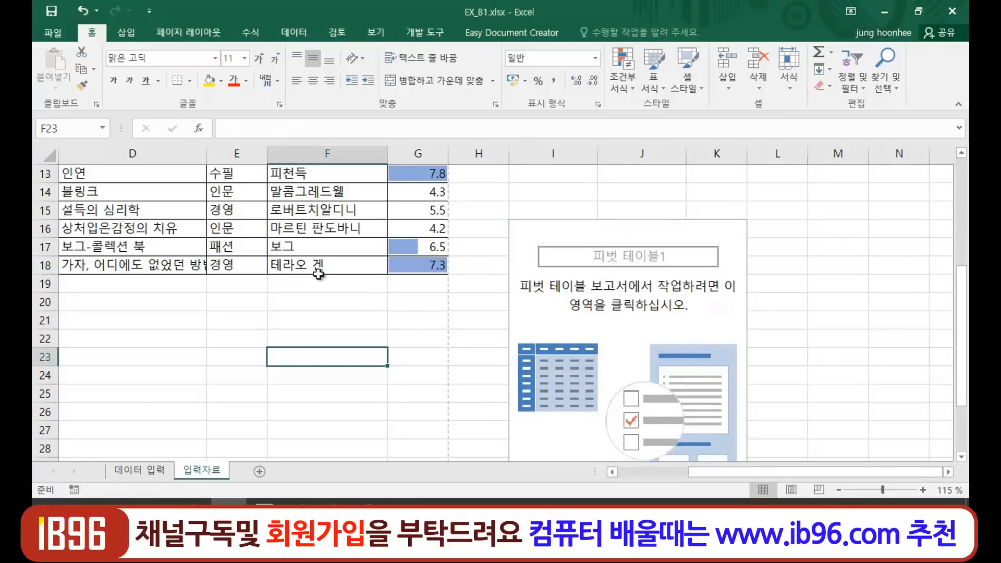
Step: Examine both pages of the 입력자료 sheet in the print preview, and return to the worksheet at cell F3
scroll(270, 327, "up", 4)
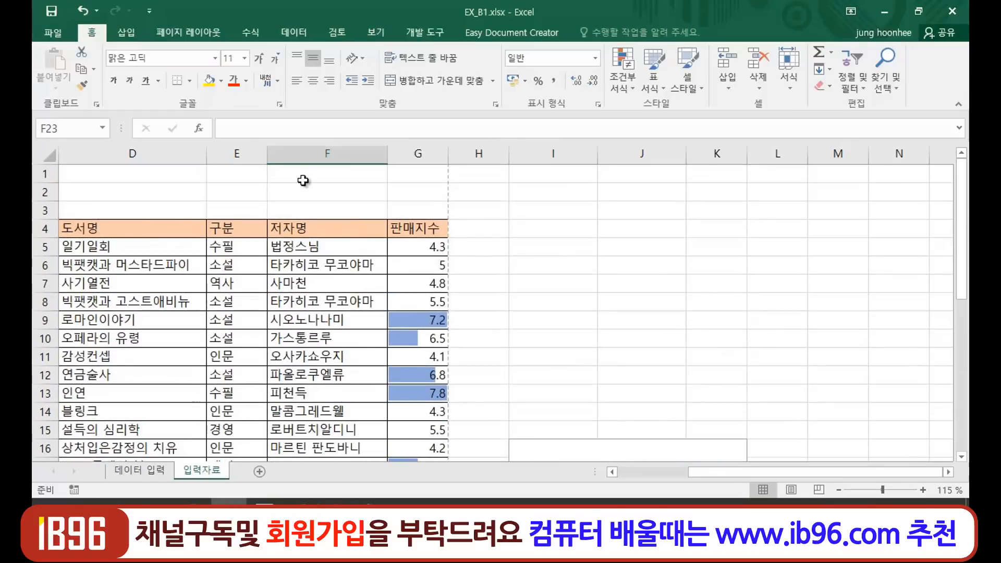
left_click(260, 205)
left_click(61, 27)
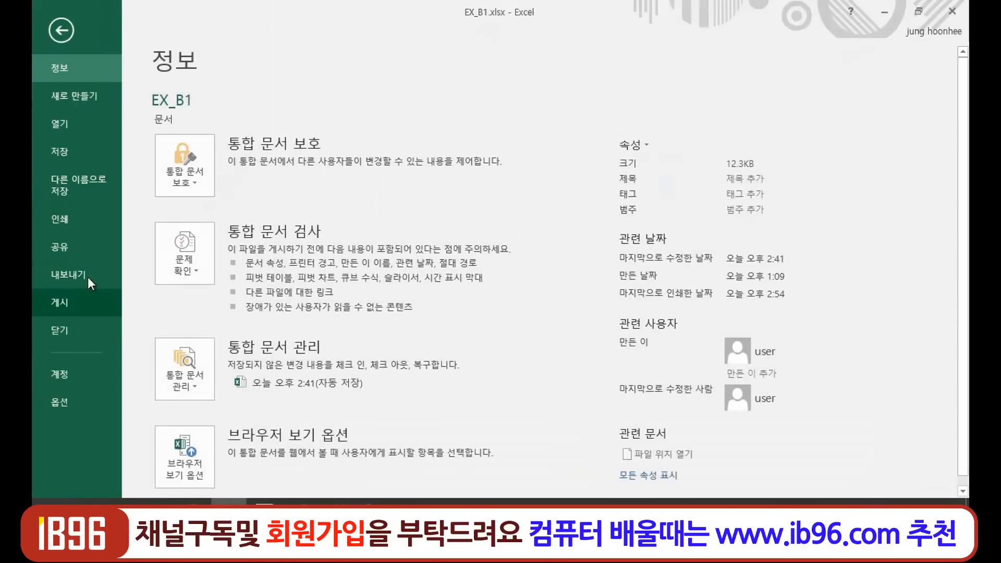
left_click(68, 220)
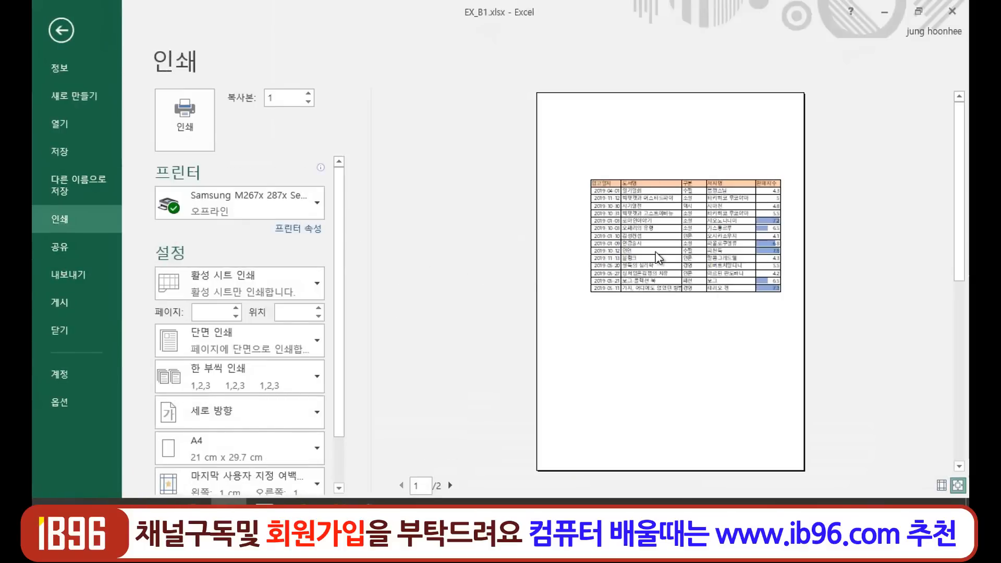
left_click(632, 327)
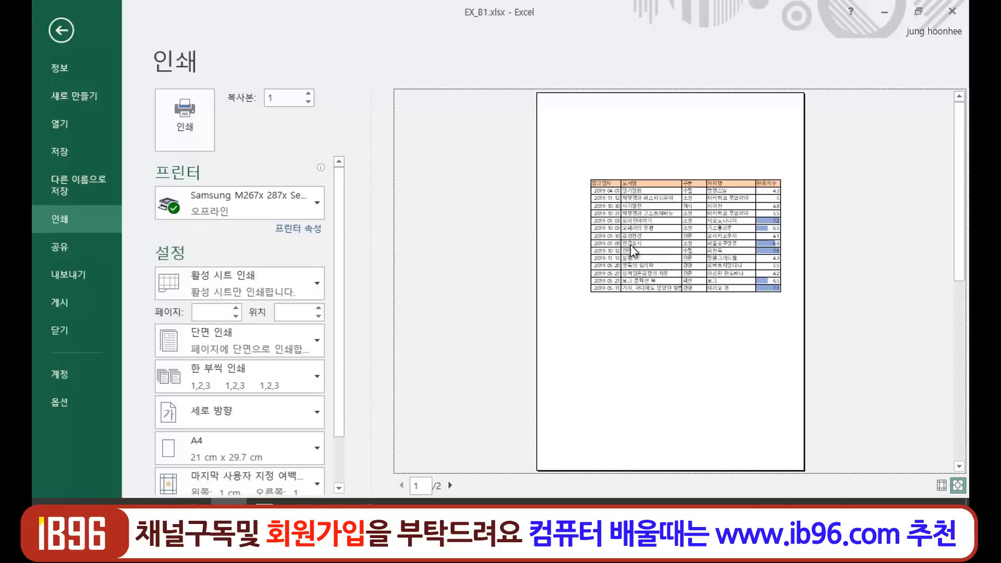
scroll(633, 245, "down", 1)
scroll(614, 341, "up", 1)
scroll(340, 398, "down", 1)
scroll(505, 369, "up", 1)
left_click(62, 32)
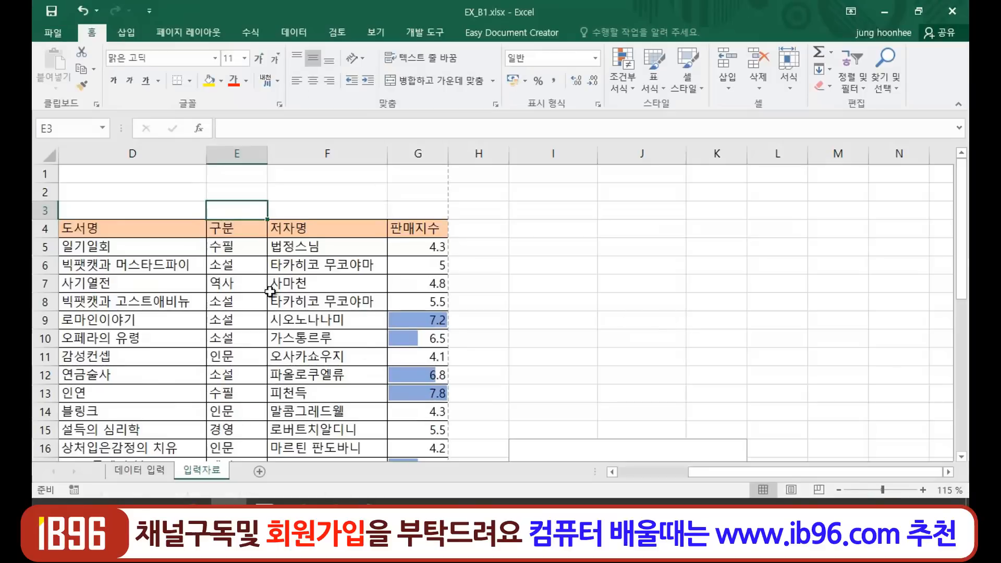
left_click(330, 207)
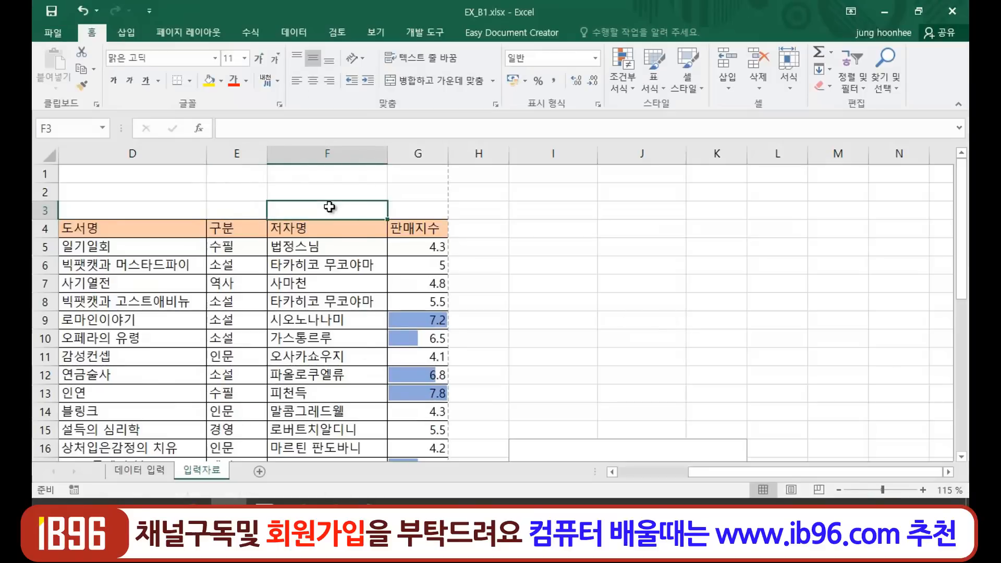